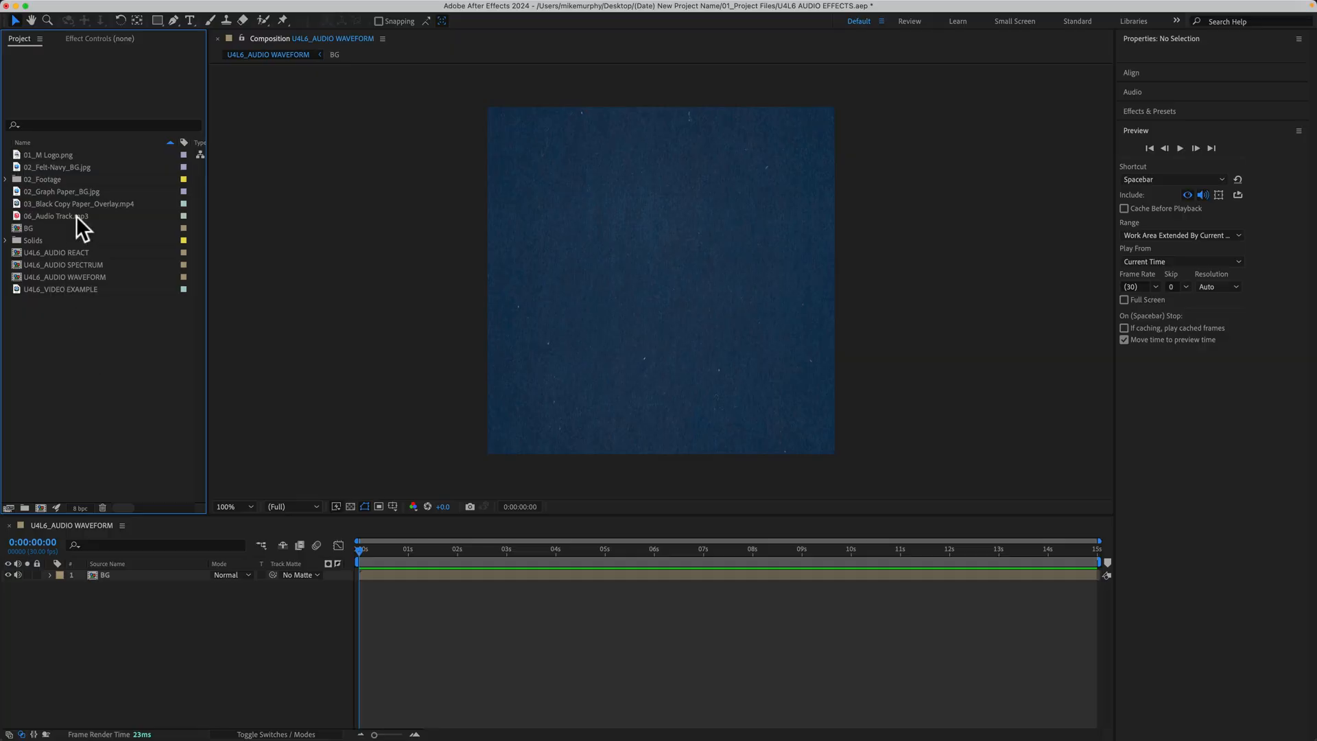
# - Add 06_Audio Track.mp3 above the BG layer in the U4L6_AUDIO WAVEFORM composition and preview it
pyautogui.click(76, 216)
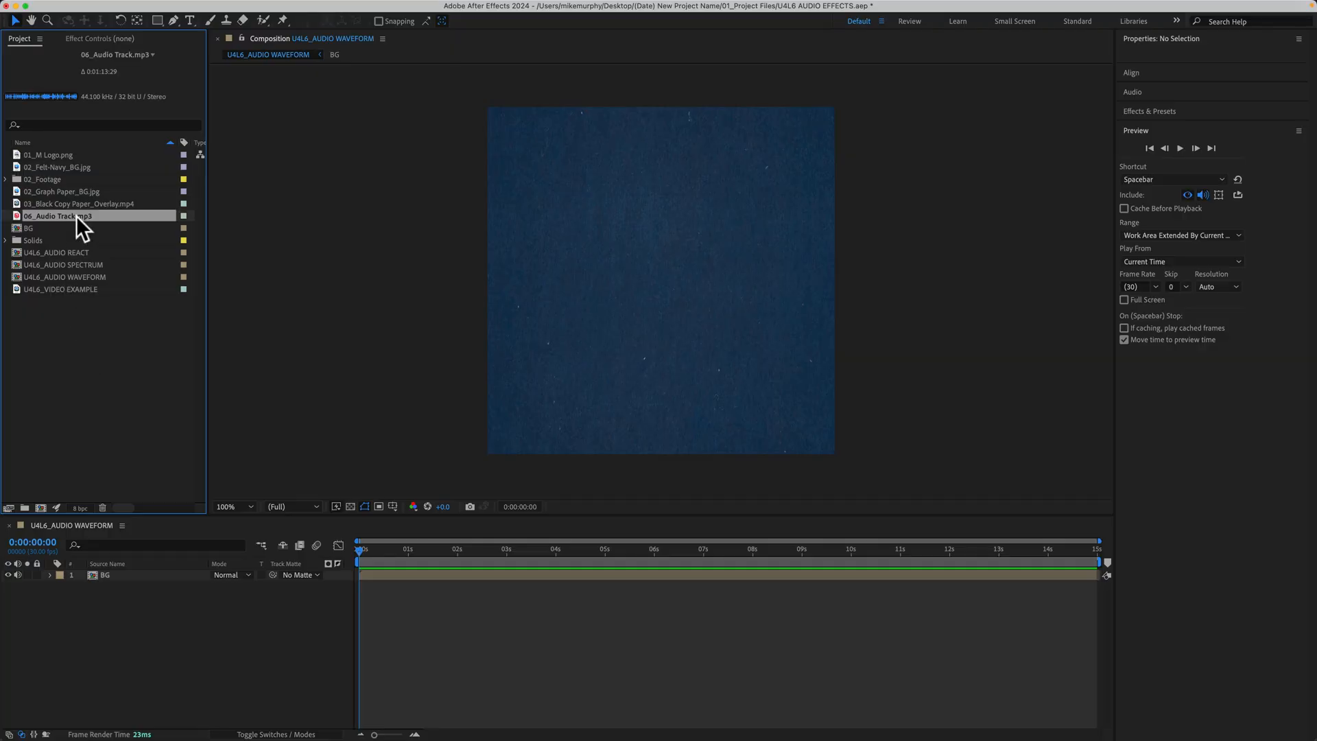
pyautogui.moveTo(77, 216); pyautogui.dragTo(168, 569)
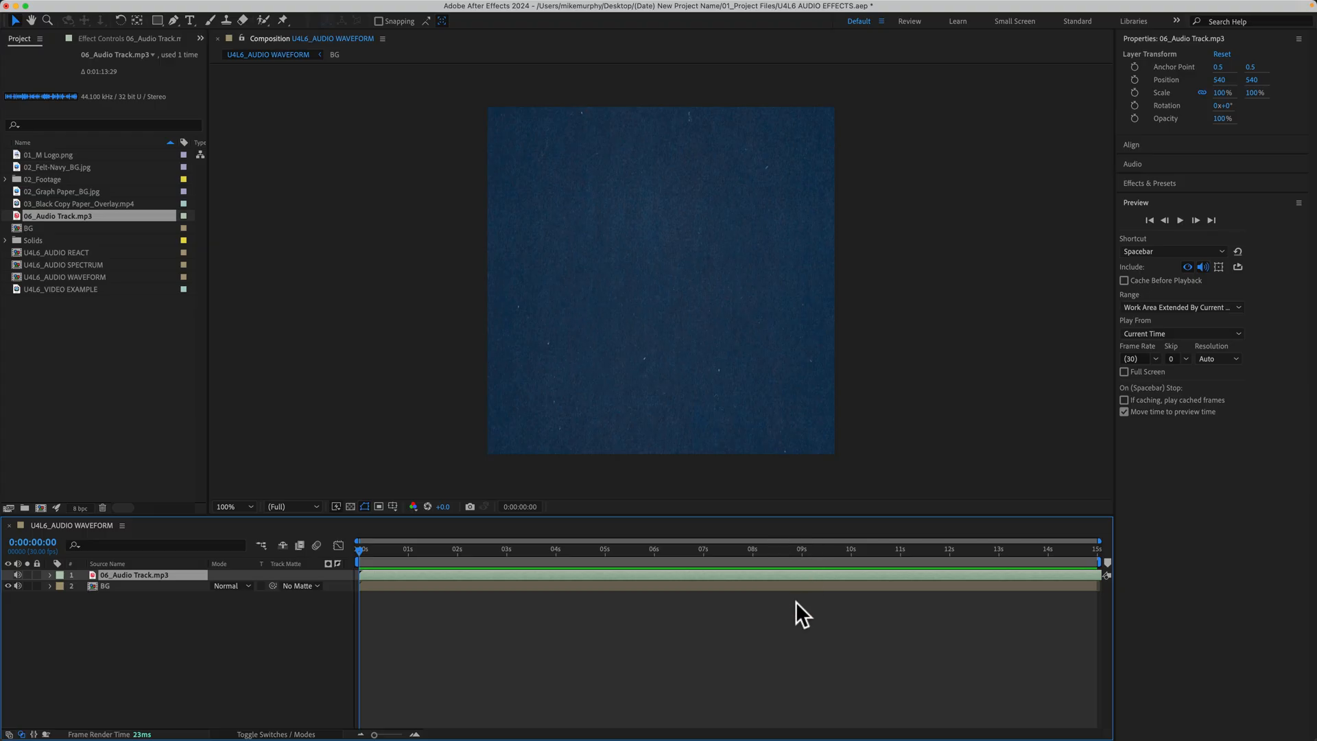
pyautogui.press('space')
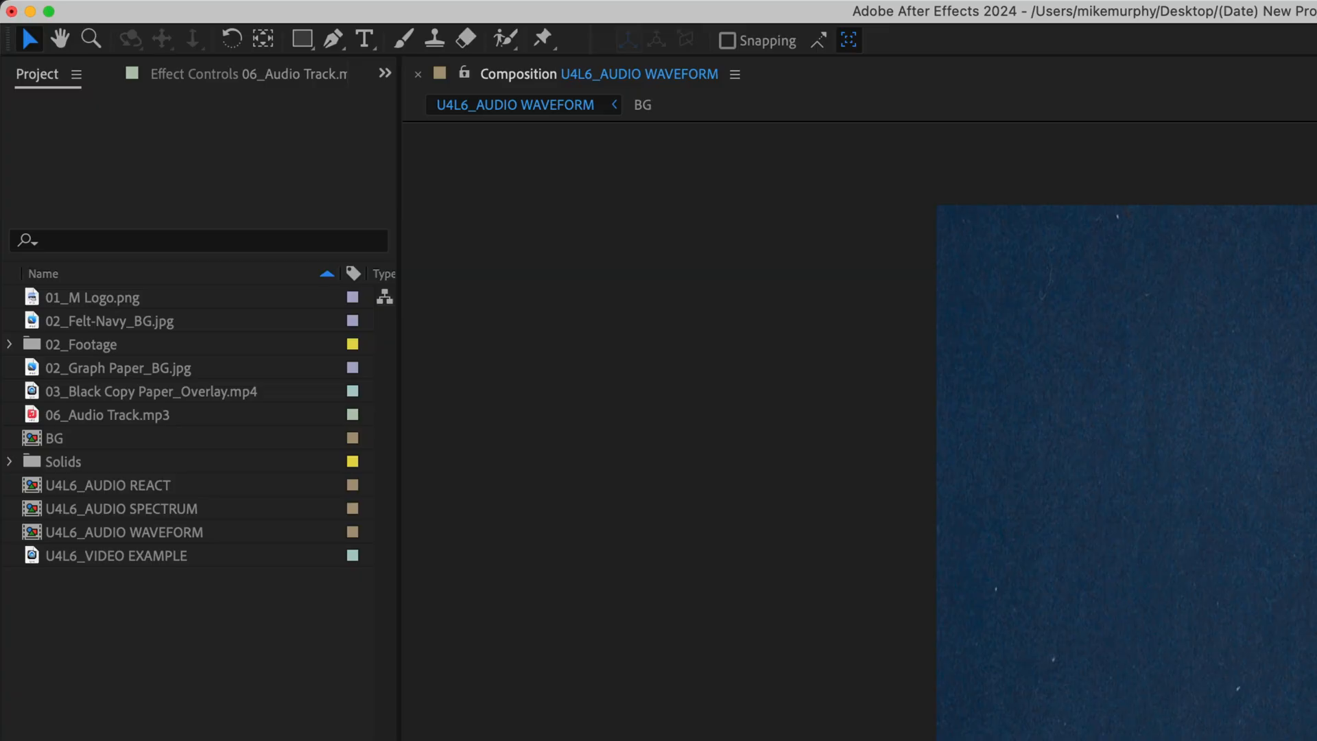
# - Check the available Default Output devices in the Audio Hardware preferences and leave without changes
pyautogui.click(141, 14)
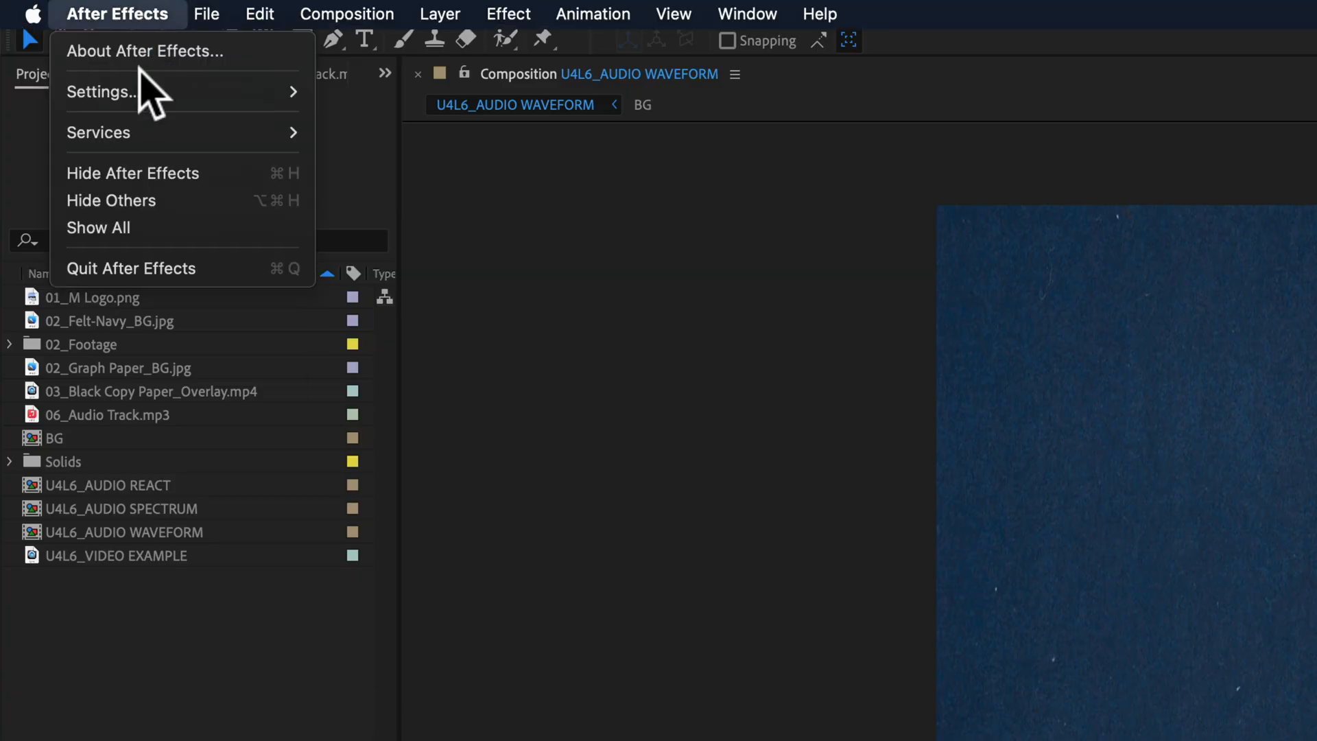
pyautogui.moveTo(147, 96)
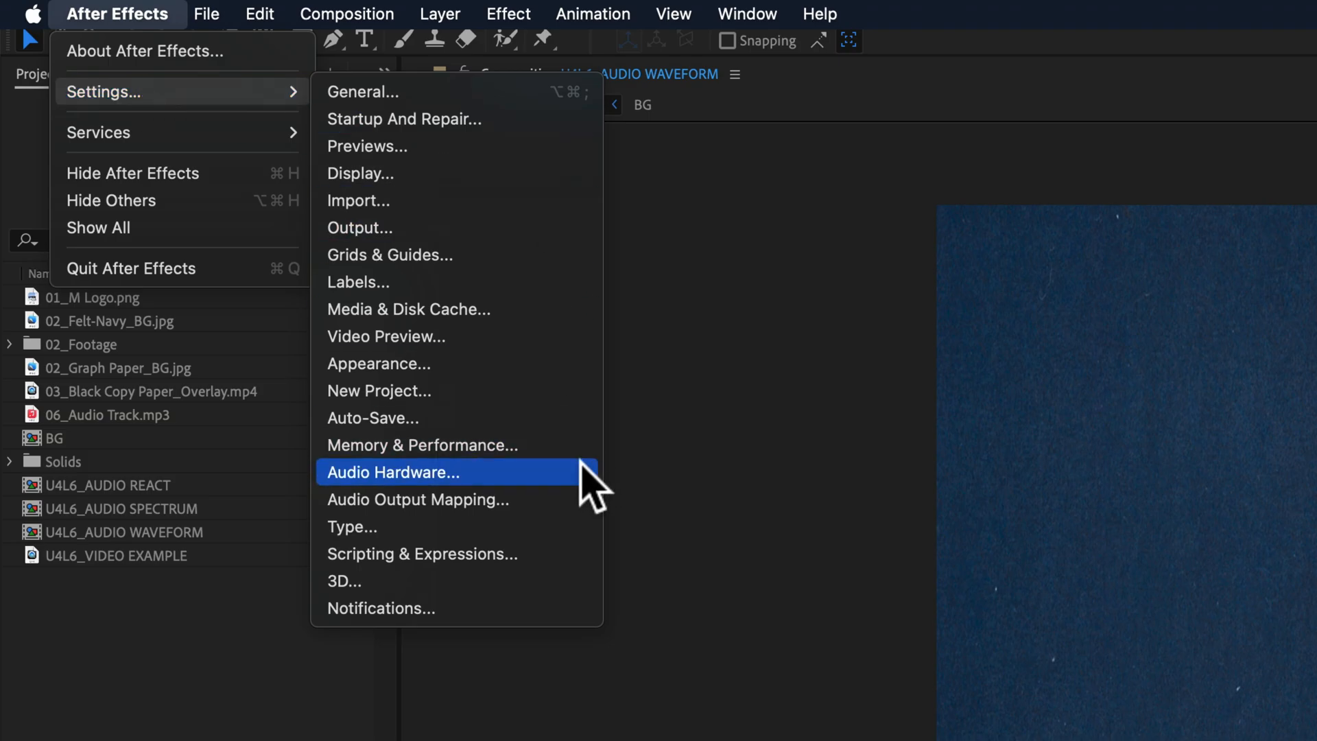
pyautogui.click(589, 485)
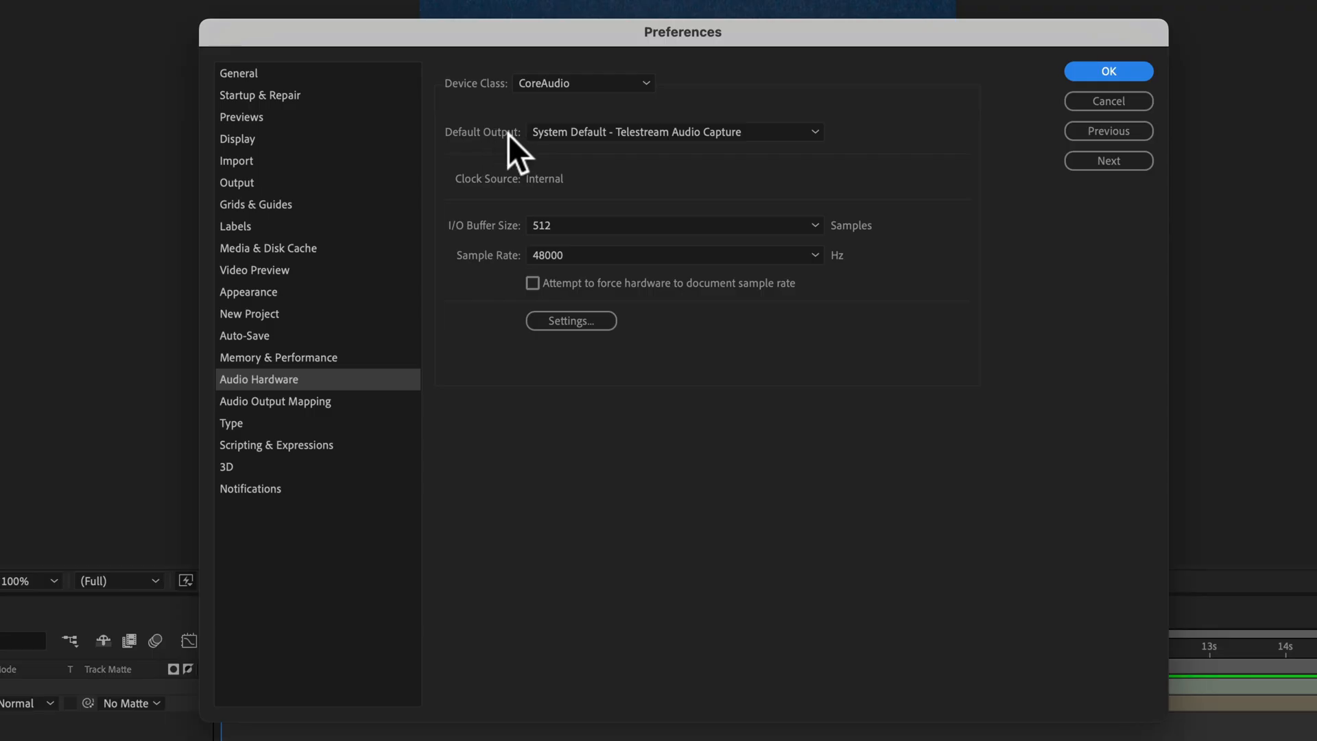
pyautogui.click(815, 136)
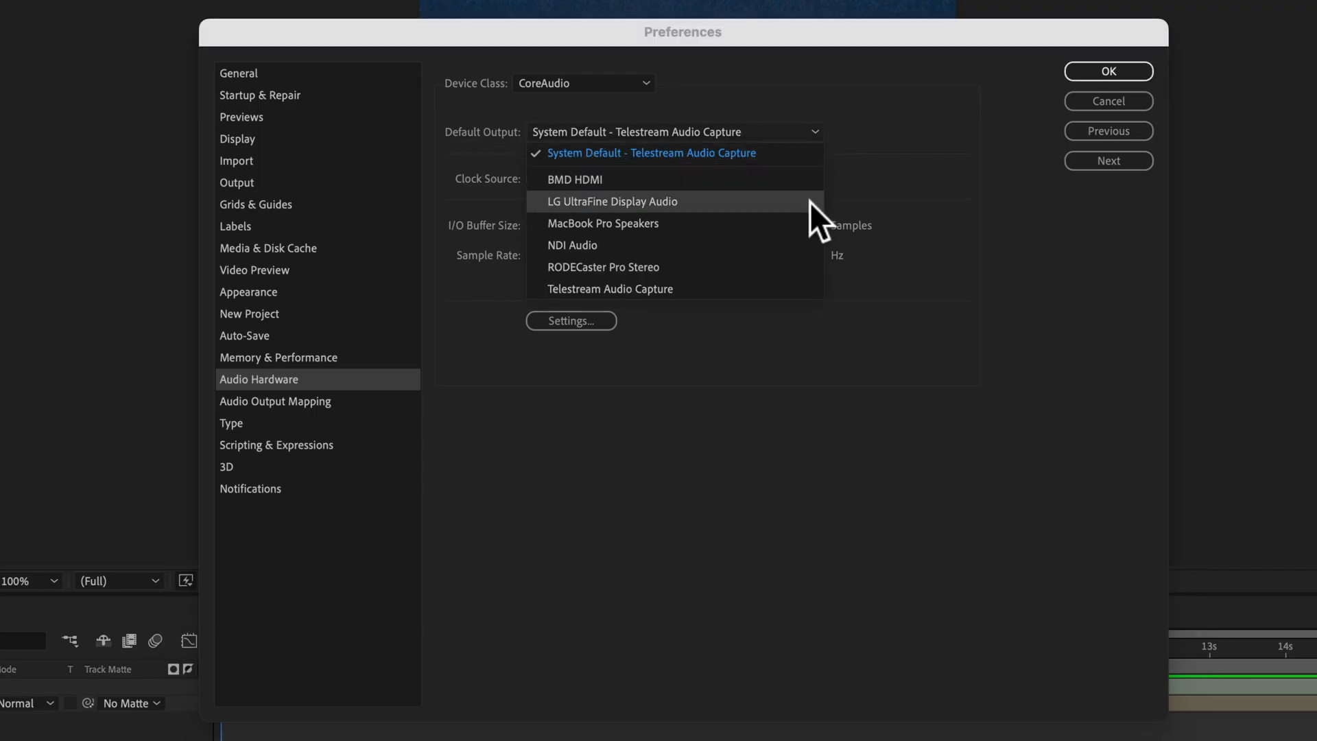
pyautogui.click(904, 183)
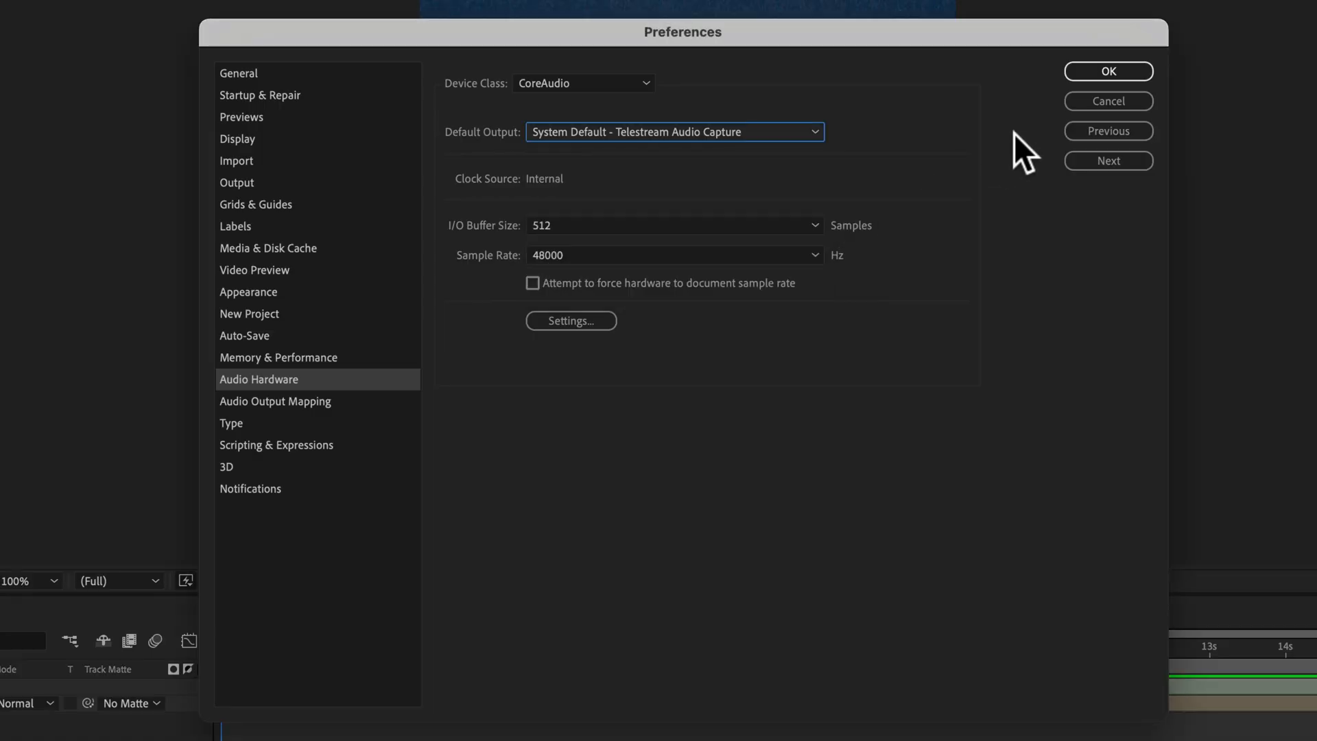
pyautogui.click(1095, 103)
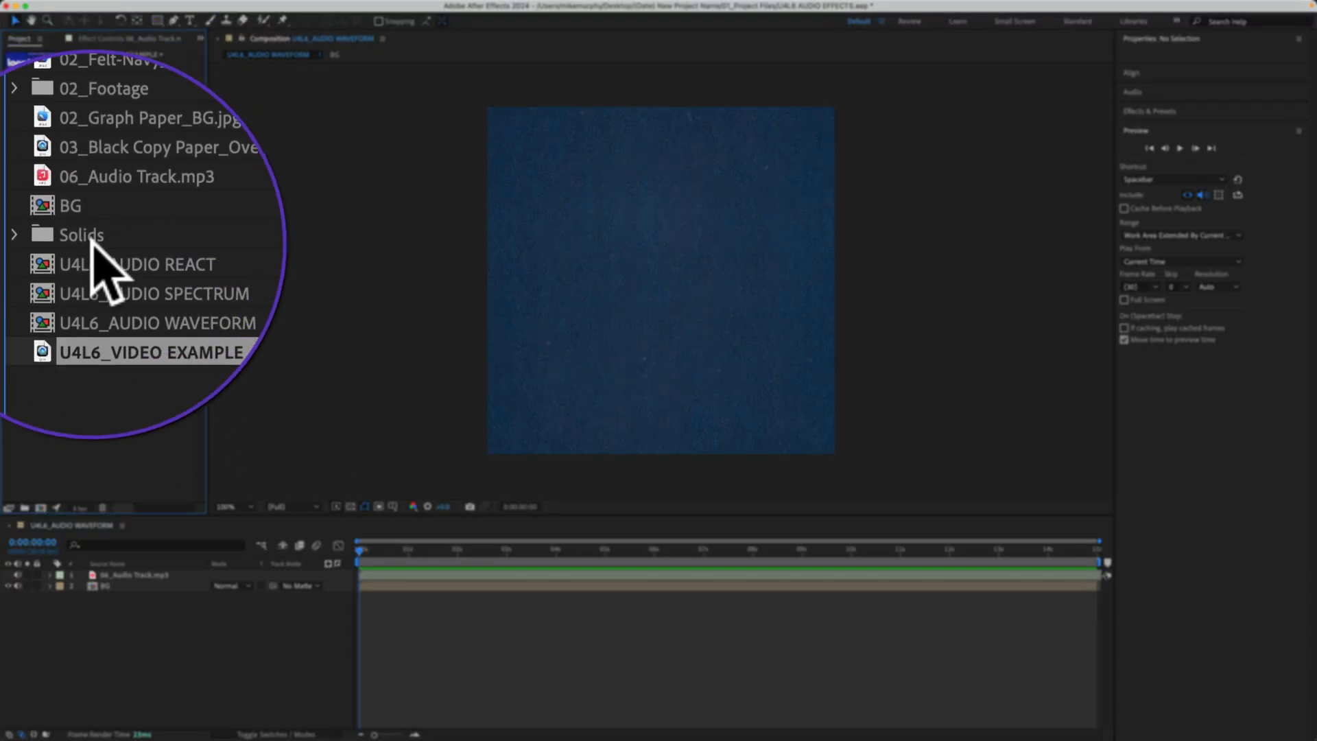
# - Create a new composition from the U4L6_VIDEO EXAMPLE footage and open its composition settings
pyautogui.moveTo(90, 288); pyautogui.dragTo(41, 508)
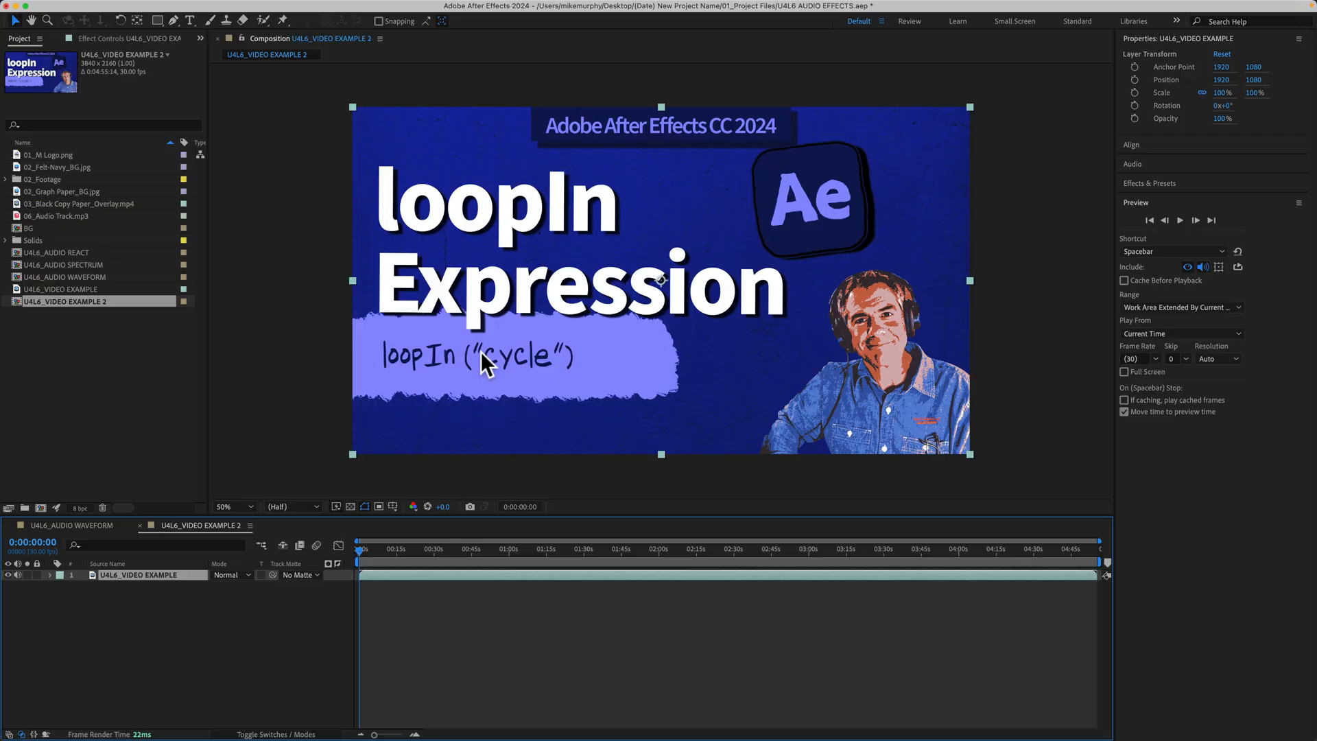
pyautogui.press('super+k')
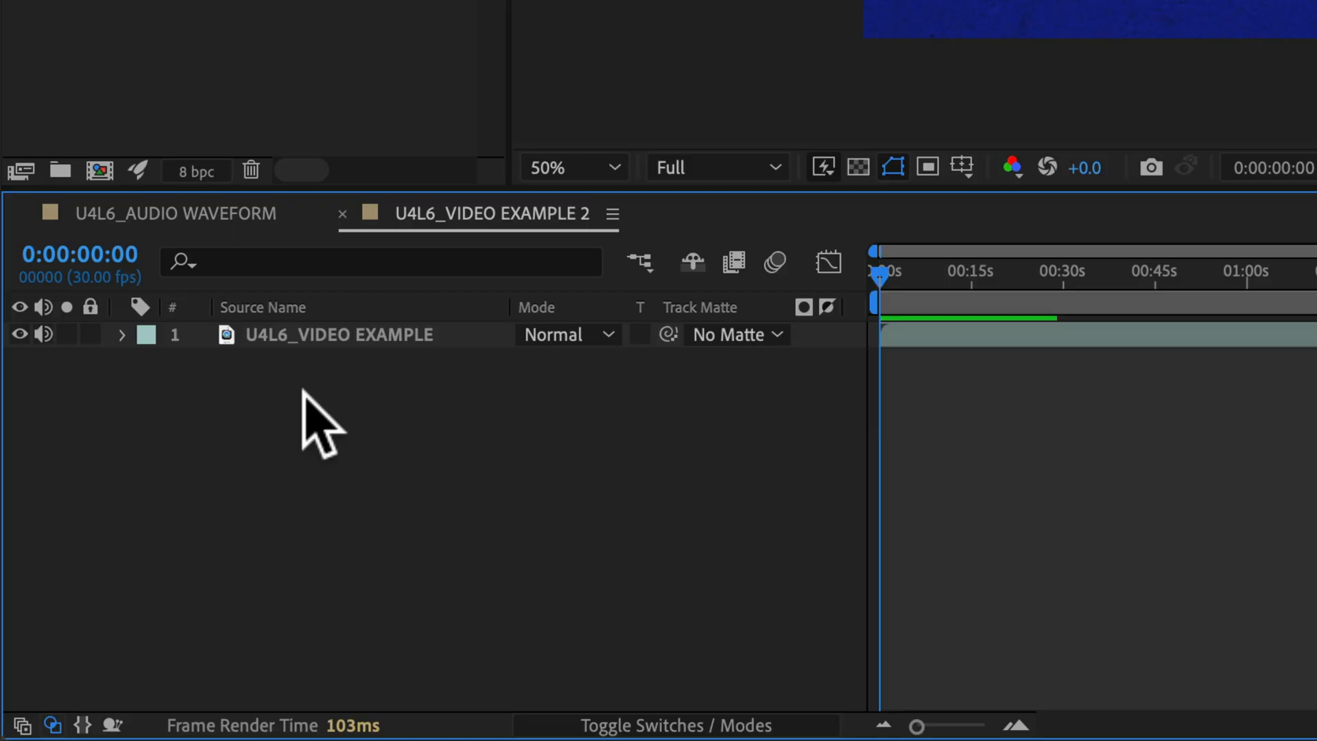
# - Expand the Audio properties of the U4L6_VIDEO EXAMPLE layer down to its waveform, then collapse the layer again
pyautogui.click(122, 334)
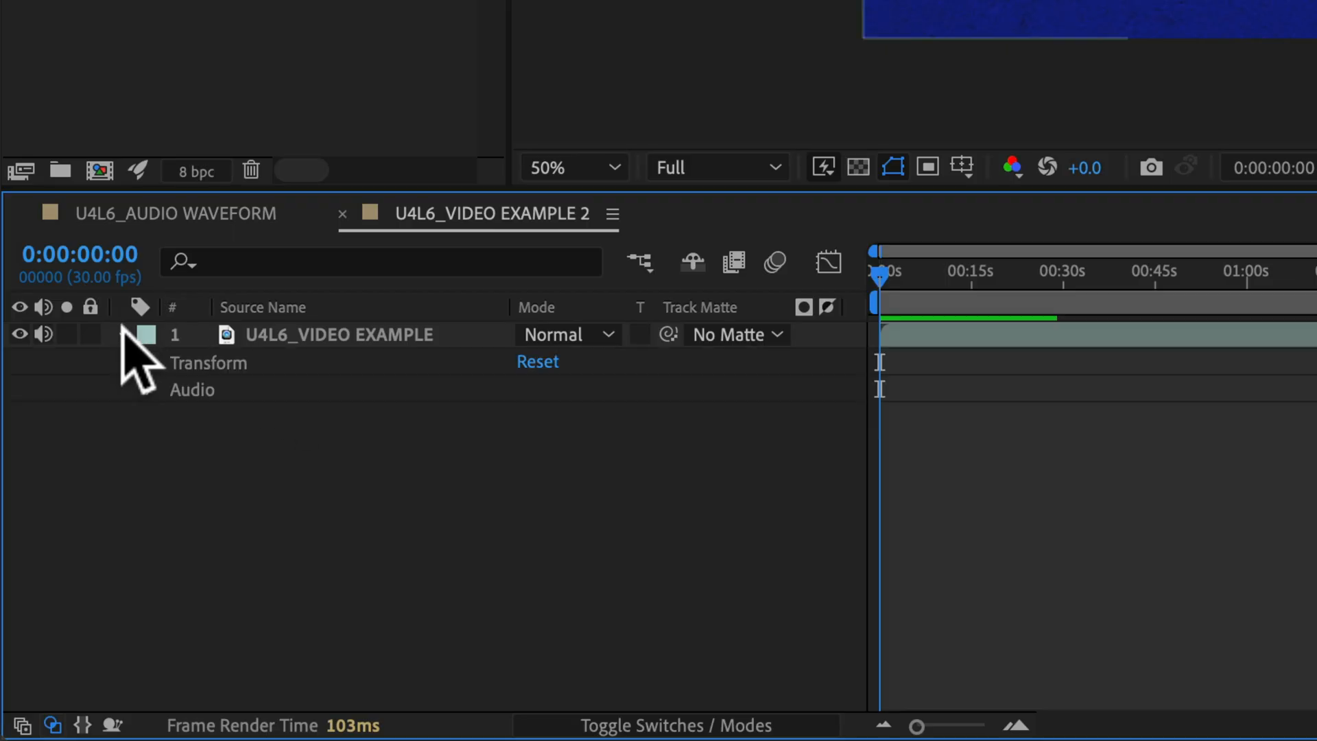
pyautogui.click(149, 390)
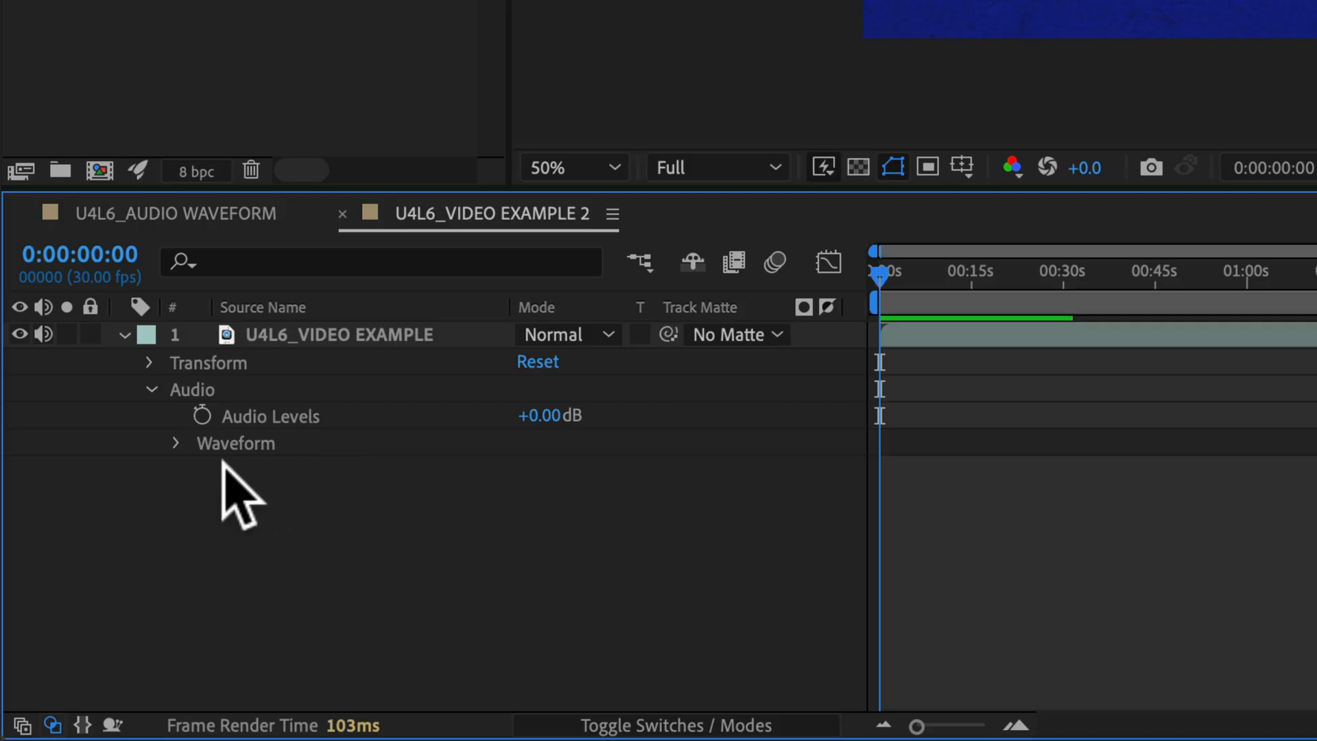
pyautogui.click(174, 444)
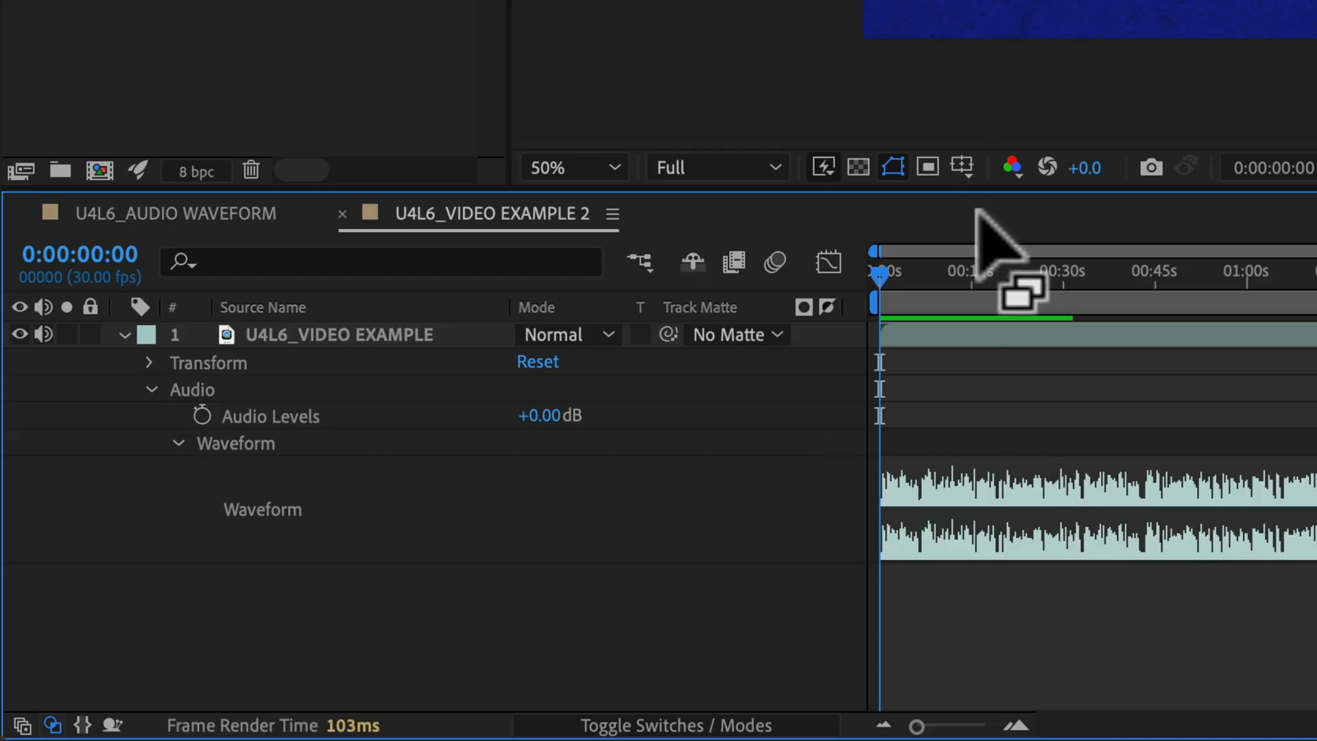
pyautogui.click(307, 351)
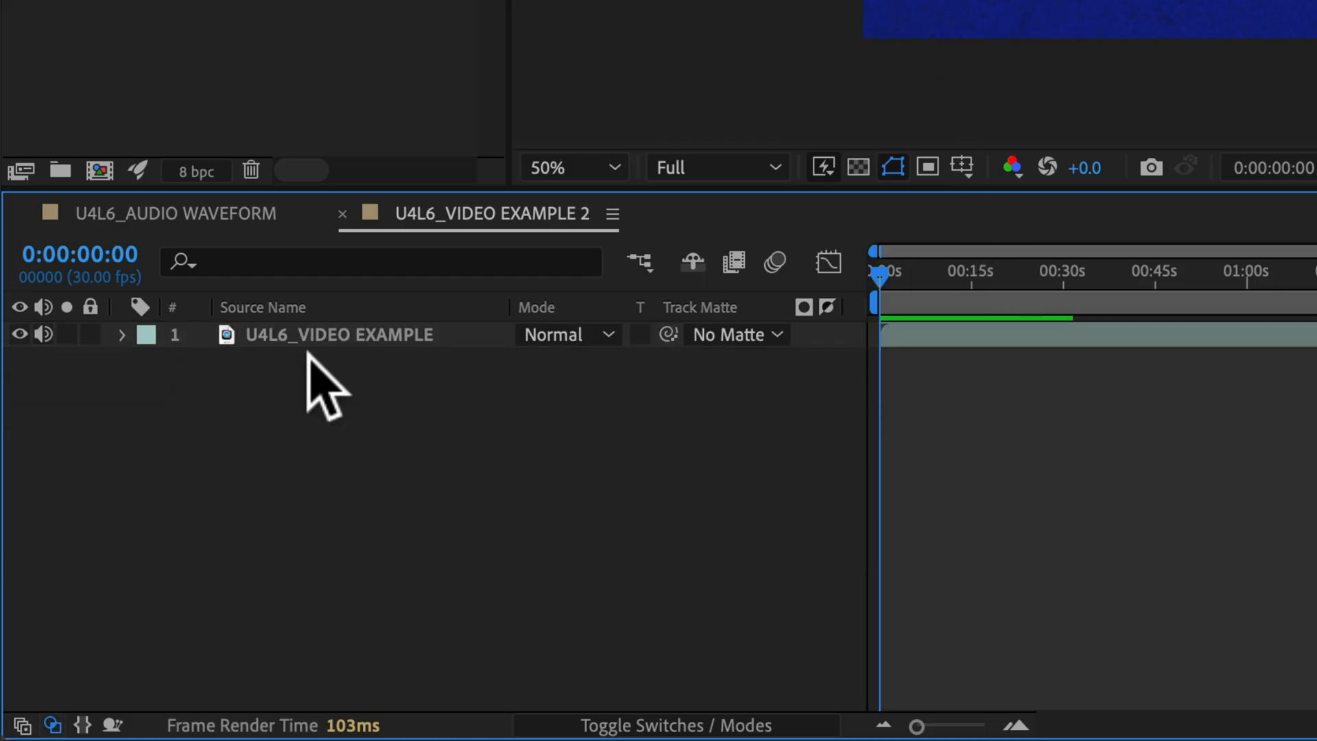
pyautogui.click(309, 333)
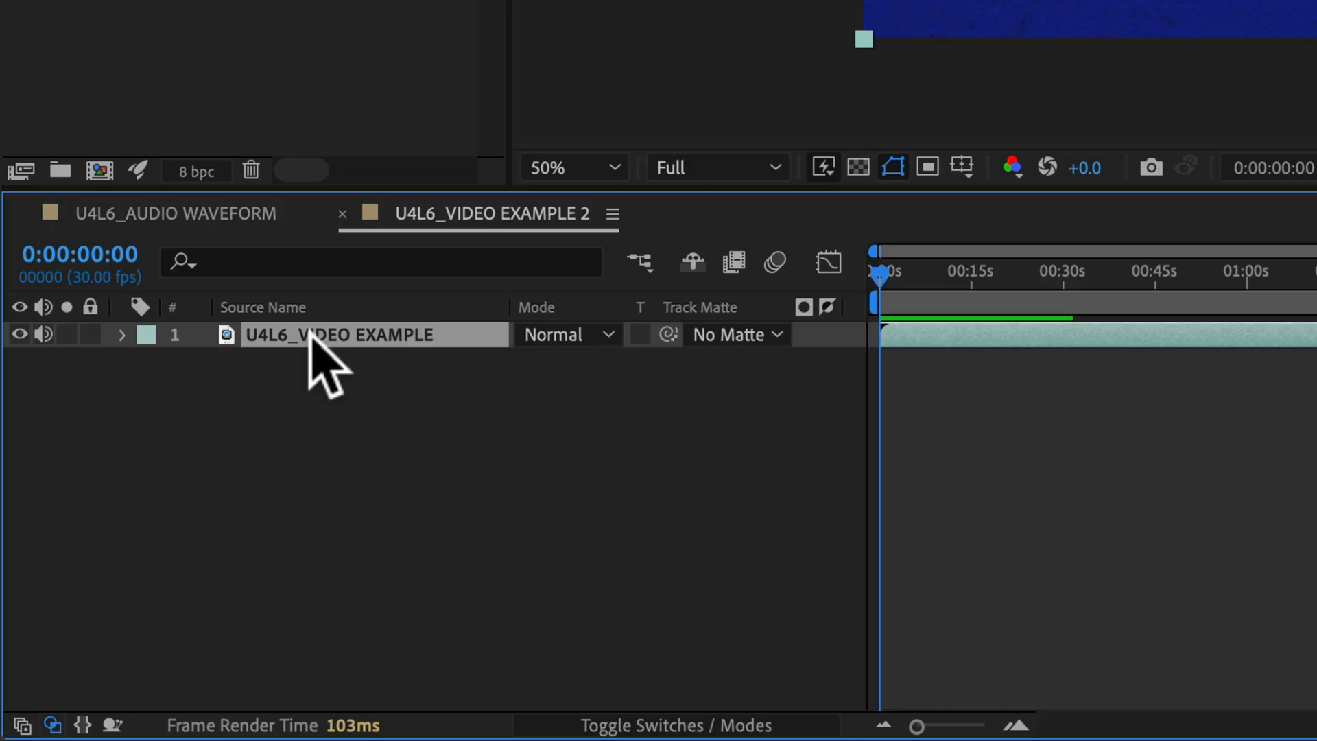
# - Show only the video layer's audio levels, then only its waveform, and scrub through the collapsed layer's timeline
pyautogui.press('l')
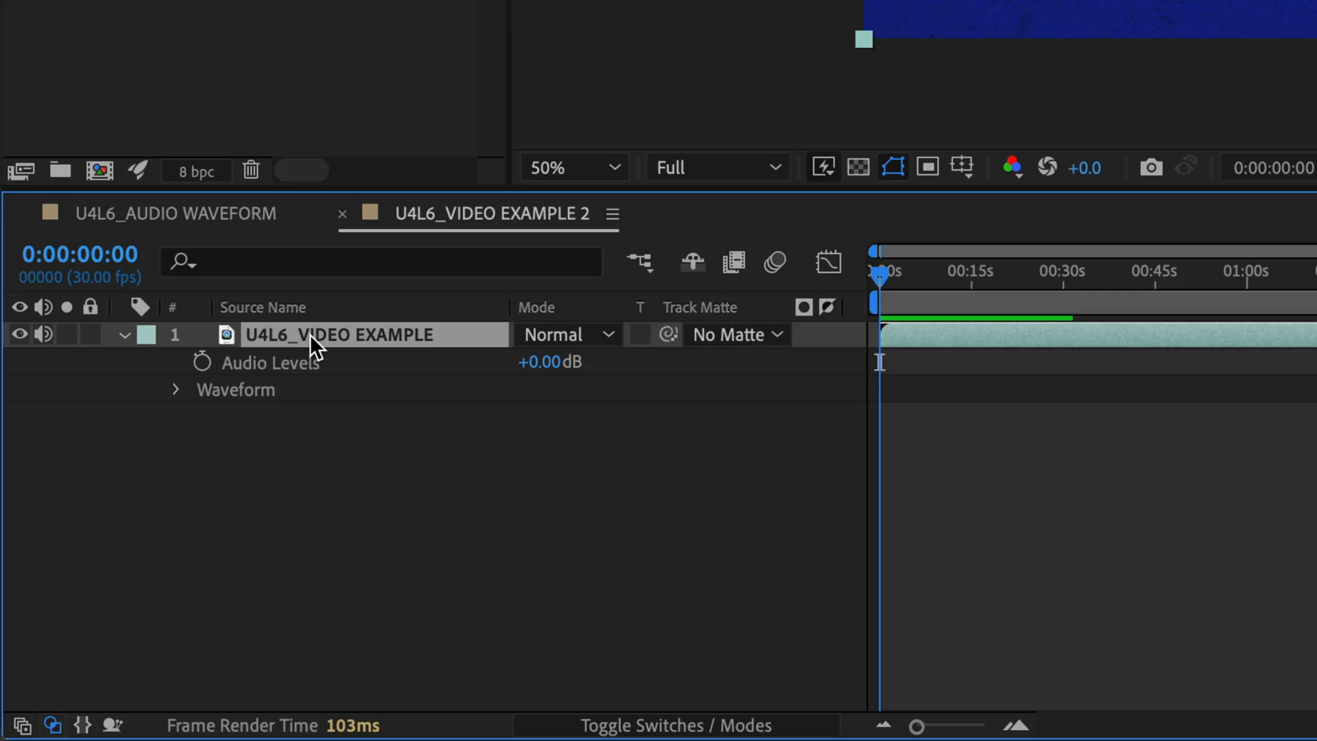
pyautogui.press('l')
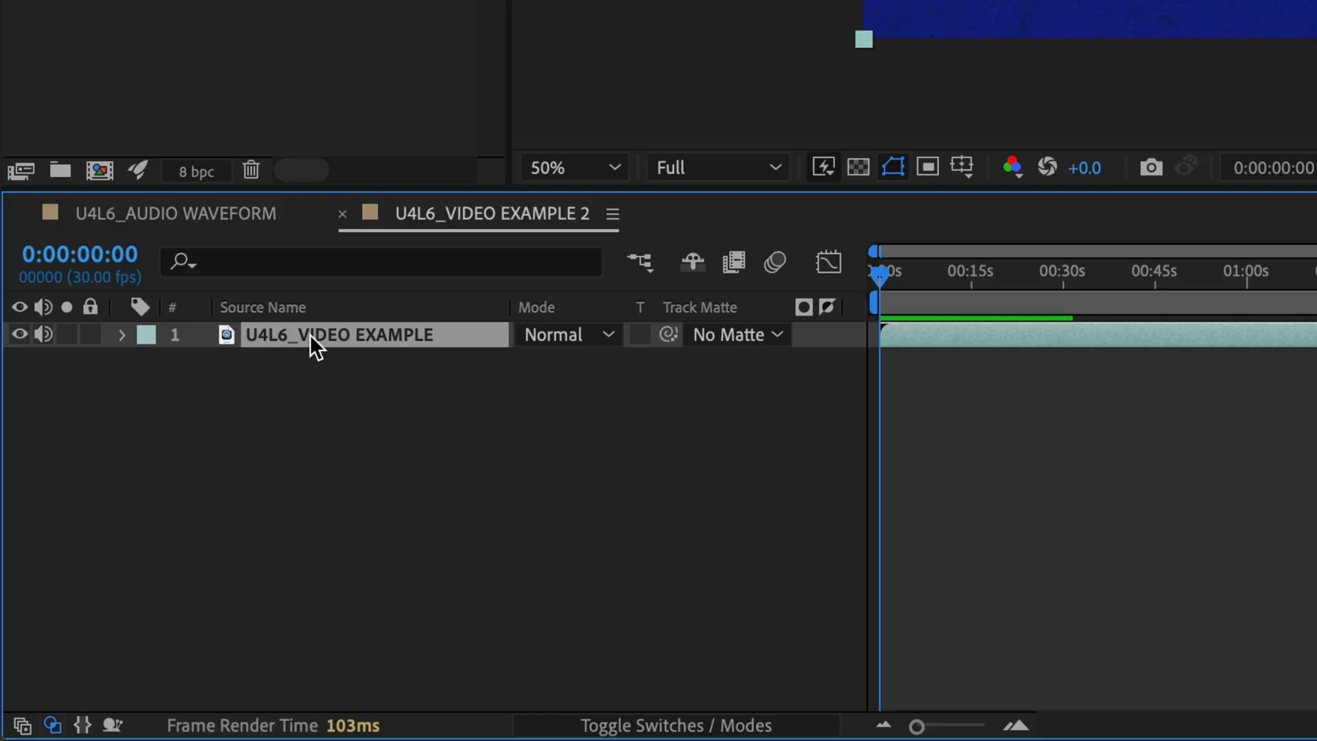
pyautogui.press('l')
pyautogui.press('l')
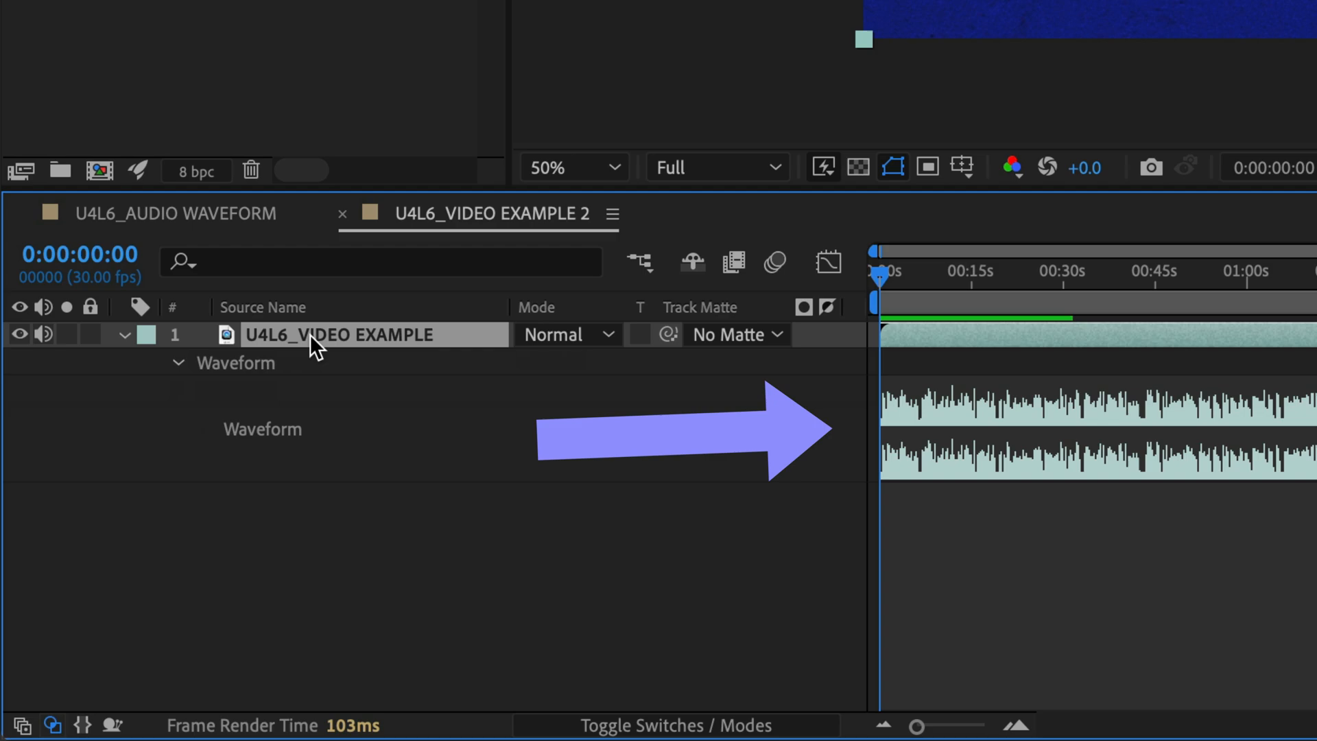
pyautogui.press('l')
pyautogui.press('l')
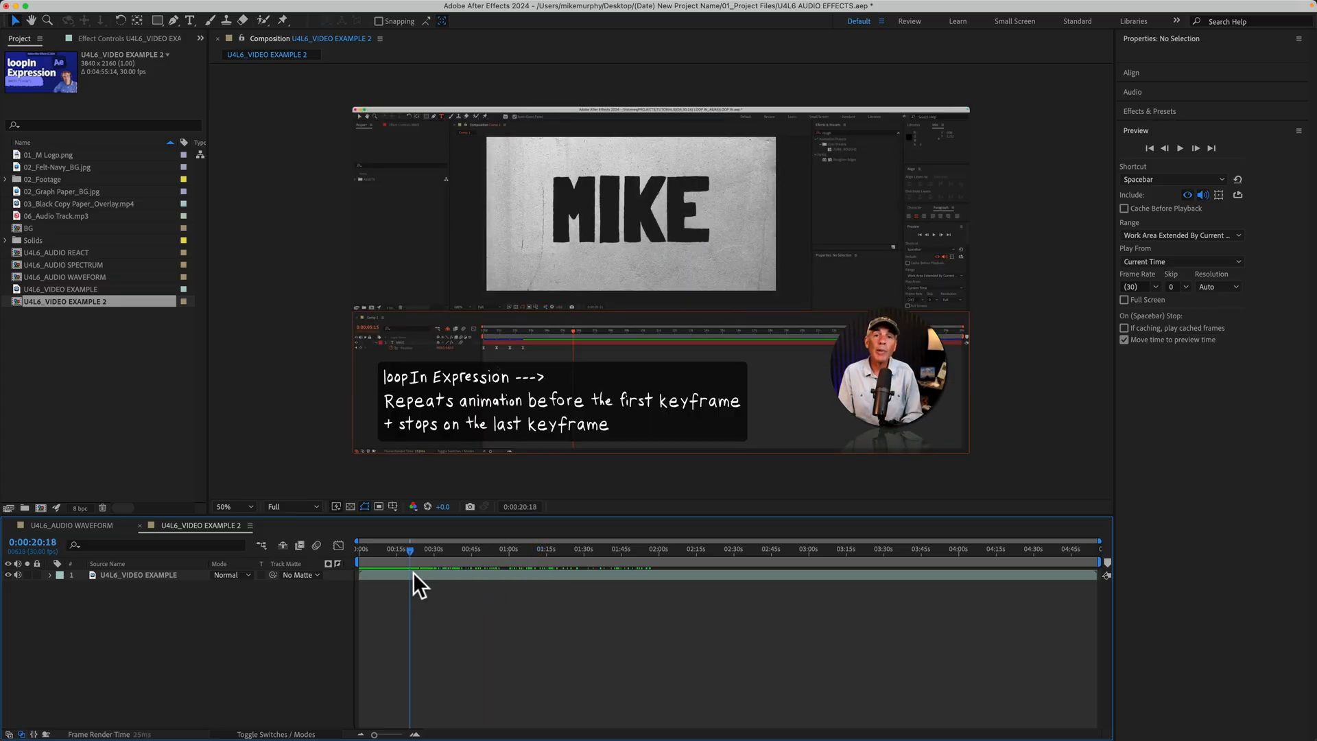
pyautogui.moveTo(446, 572); pyautogui.dragTo(567, 577)
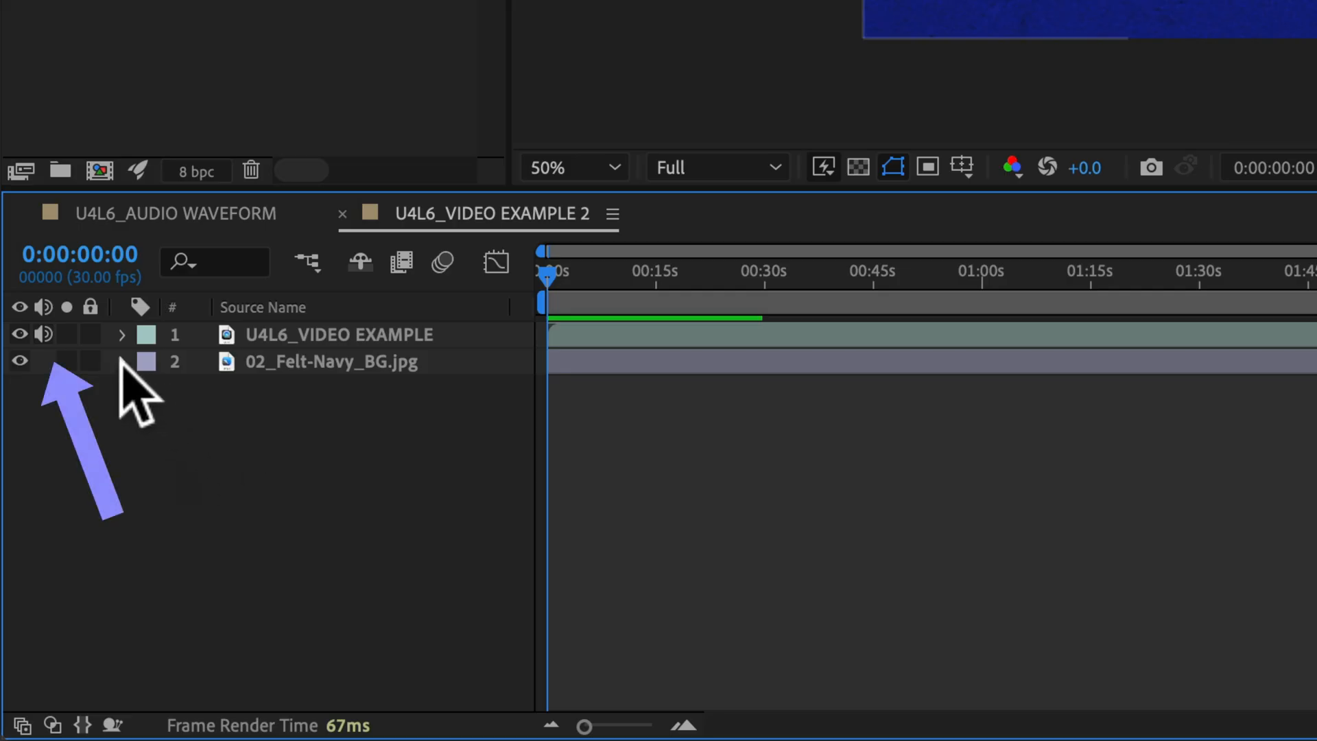
# - Mute the U4L6_VIDEO EXAMPLE layer, then exclude audio from the preview settings and play the composition
pyautogui.click(43, 332)
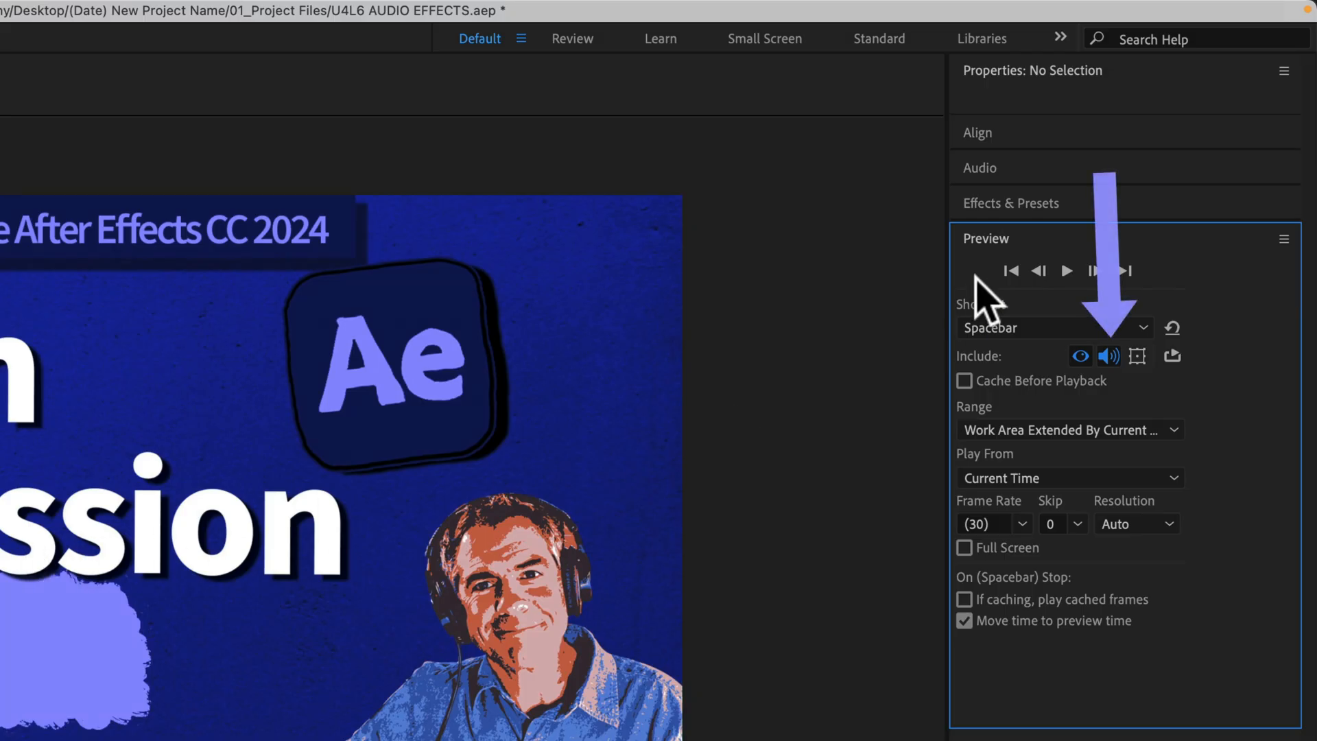
pyautogui.click(1007, 240)
pyautogui.click(1006, 240)
pyautogui.click(1110, 358)
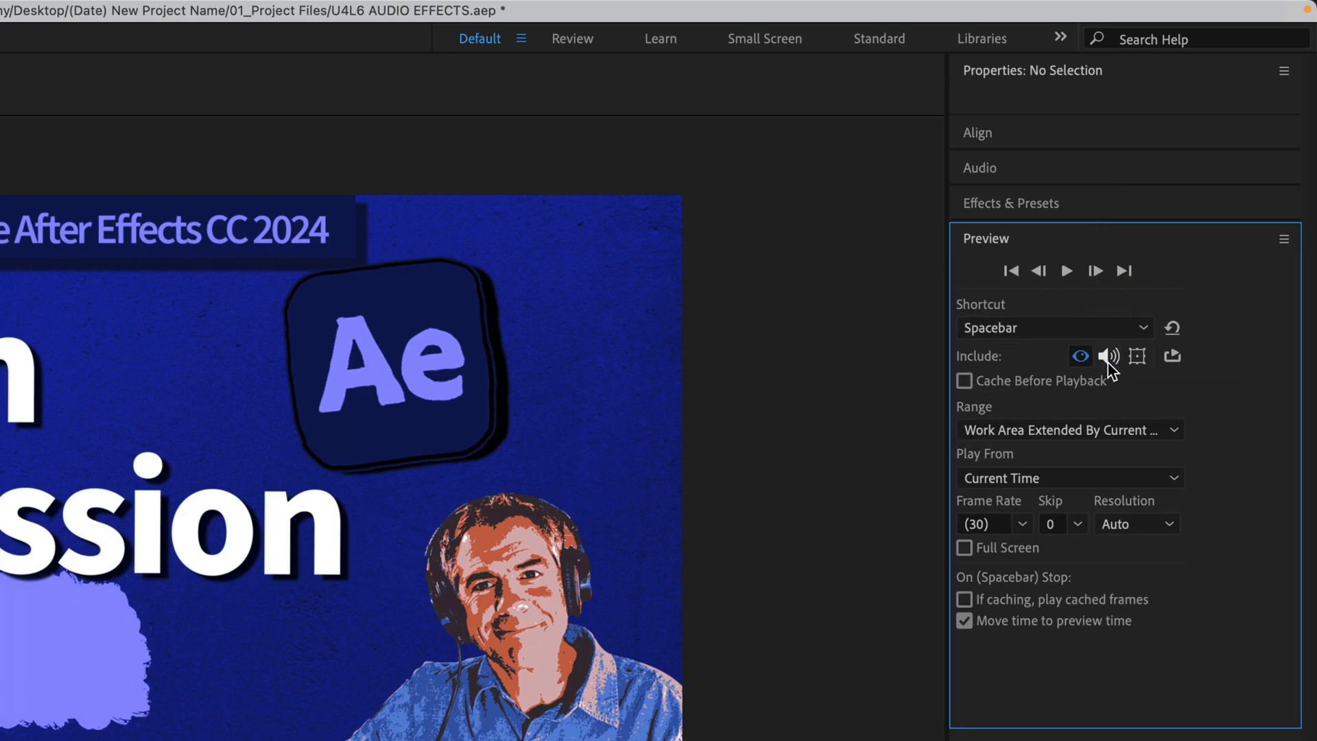
pyautogui.click(1067, 271)
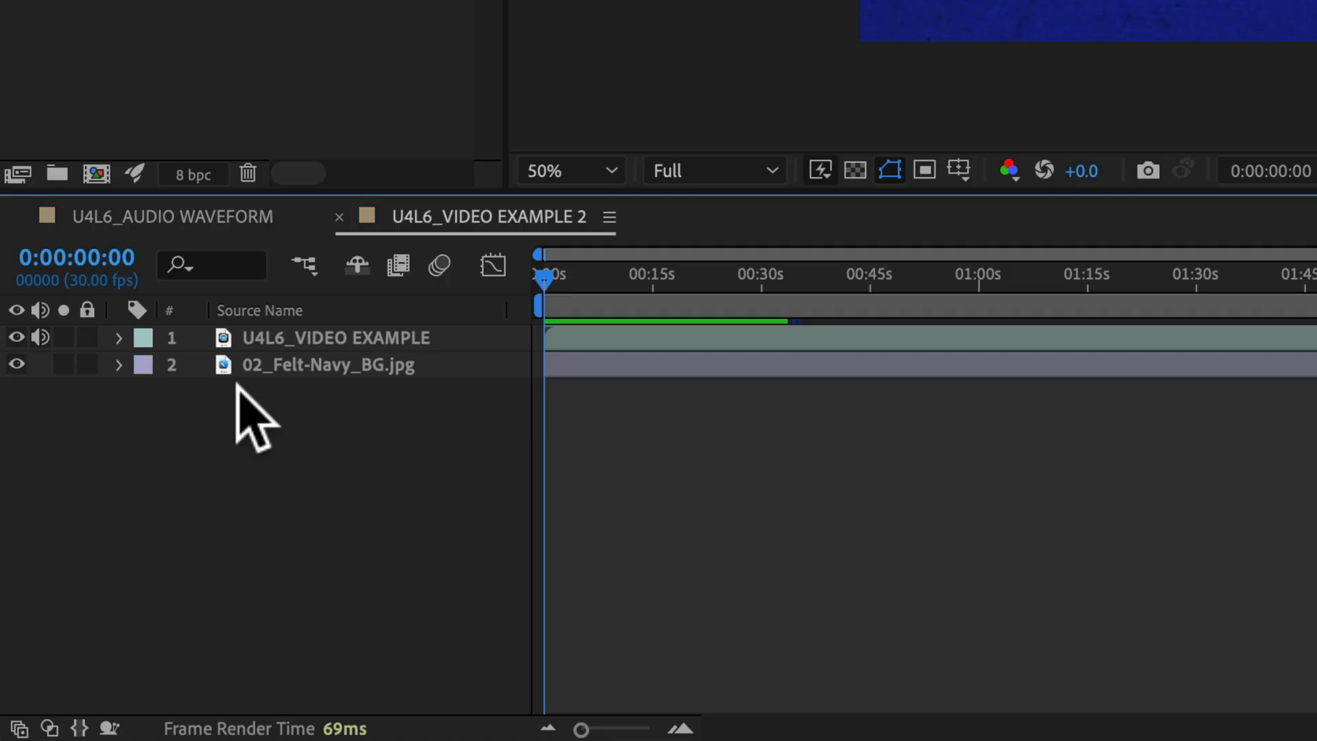
# - Reveal the audio levels and waveform of the U4L6_VIDEO EXAMPLE layer in the timeline
pyautogui.click(118, 337)
pyautogui.click(148, 393)
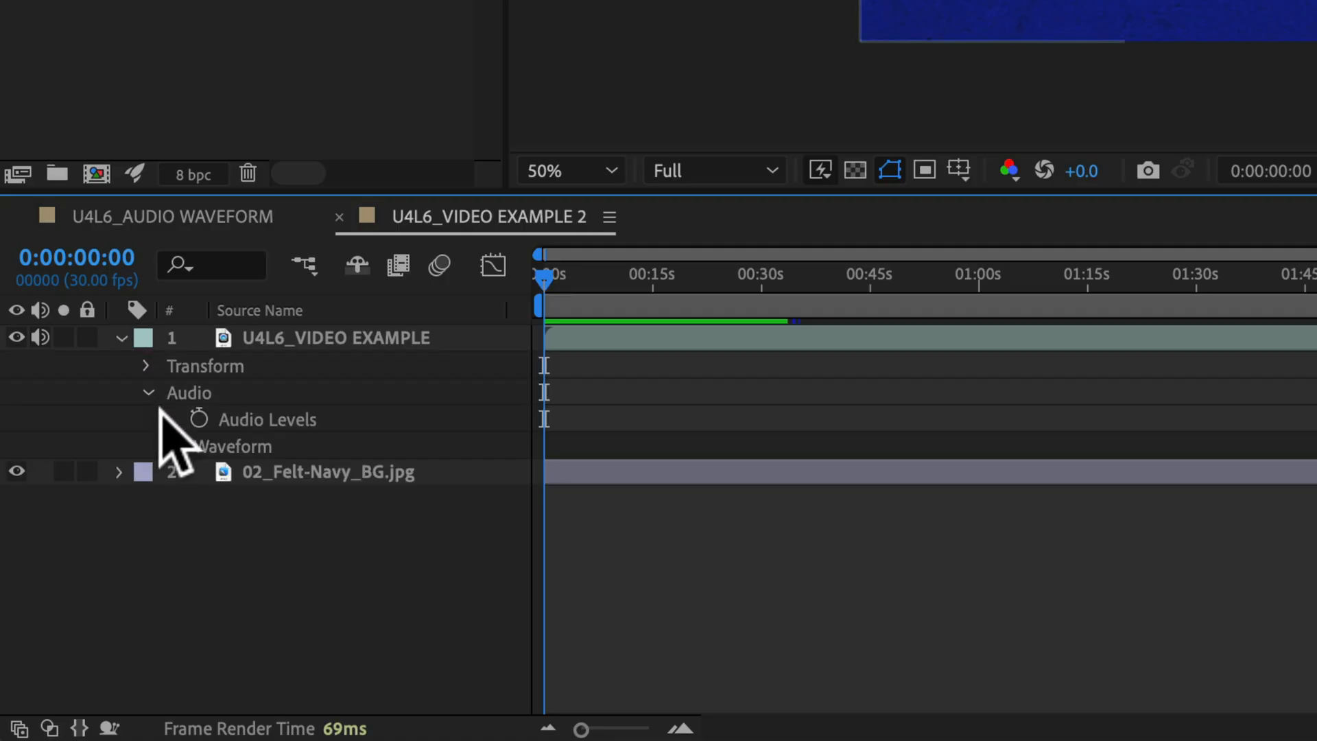
pyautogui.click(175, 446)
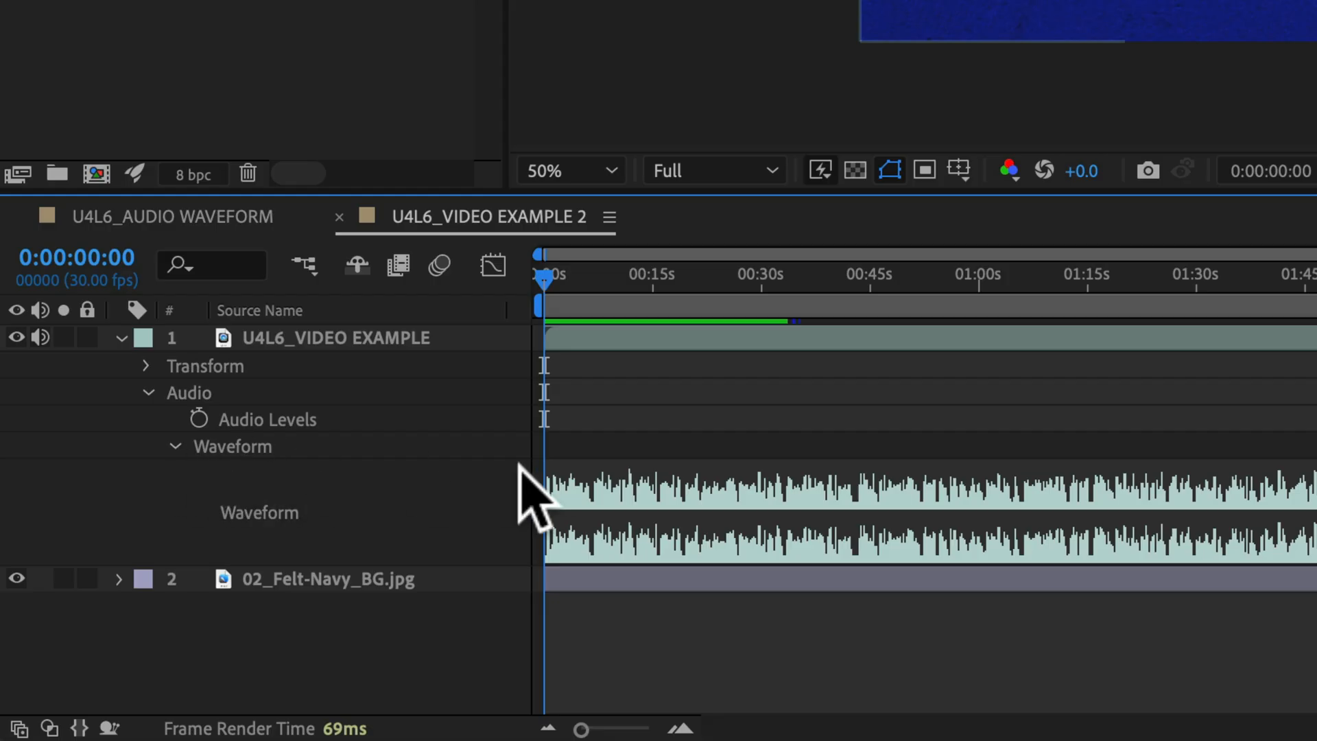
# - Show the Switches column in the timeline and try lowering the video layer's Audio Levels to about -2 dB
pyautogui.rightClick(280, 310)
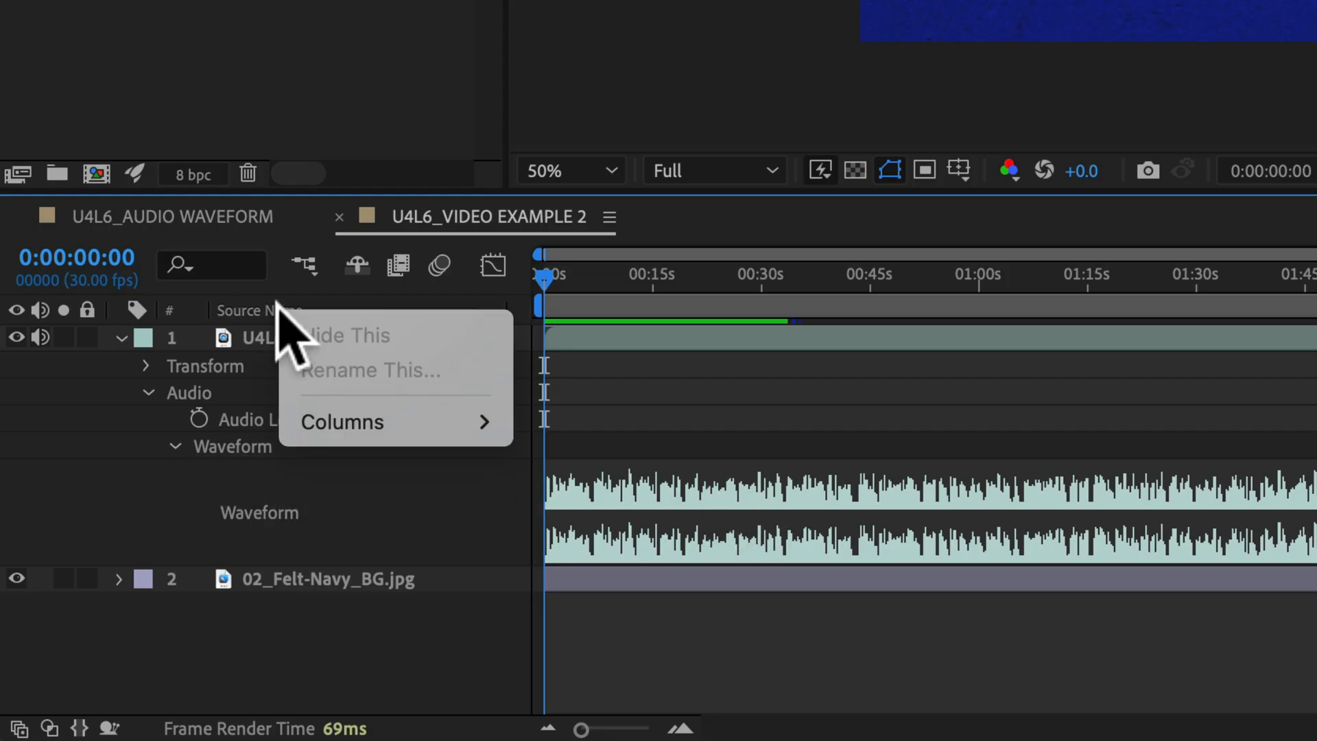
pyautogui.moveTo(484, 422)
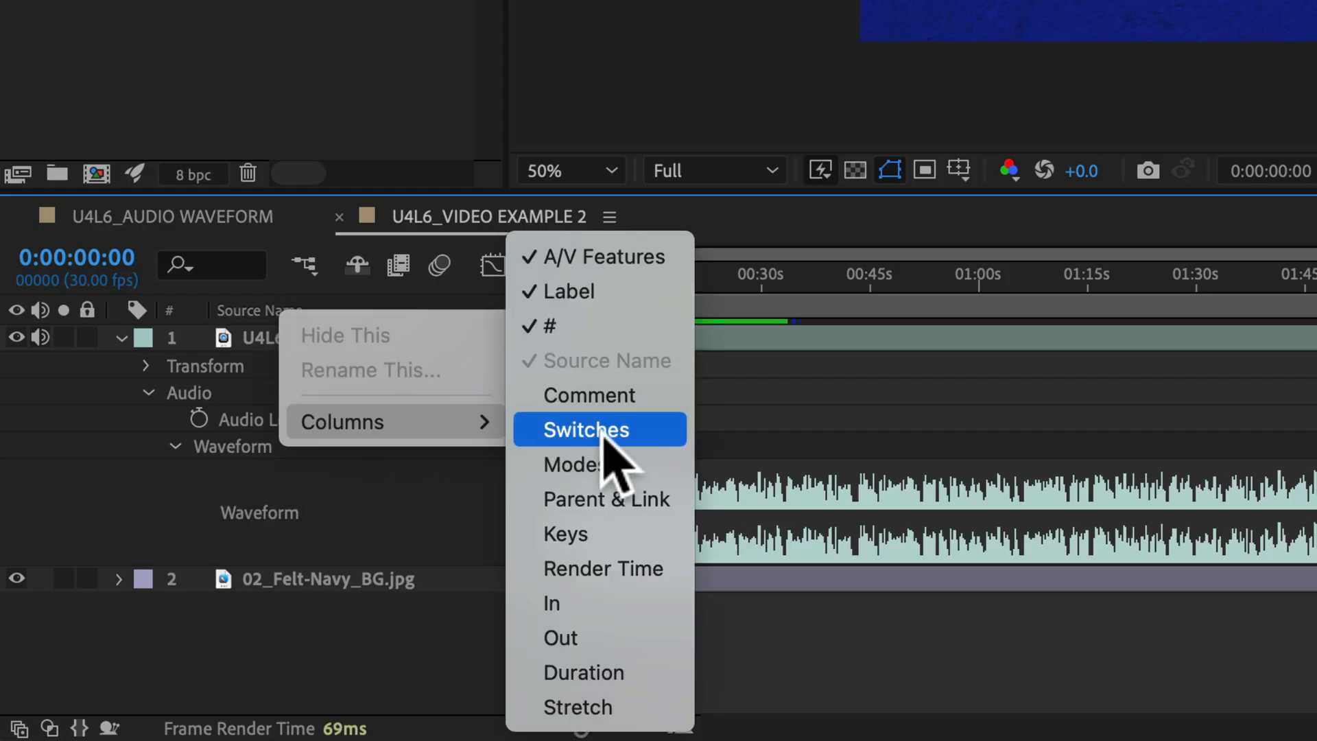
pyautogui.click(655, 431)
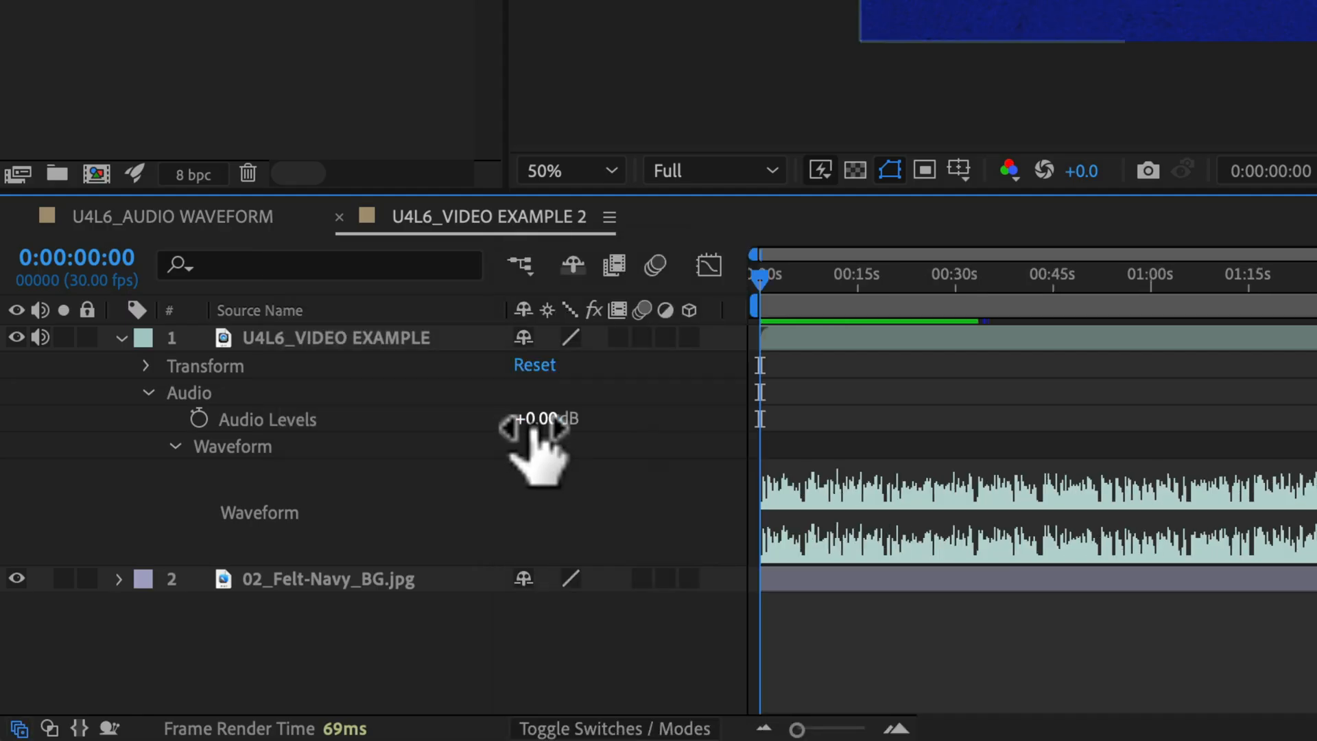
pyautogui.moveTo(541, 429)
pyautogui.mouseDown()
pyautogui.moveTo(503, 431)
pyautogui.moveTo(547, 432)
pyautogui.mouseUp()
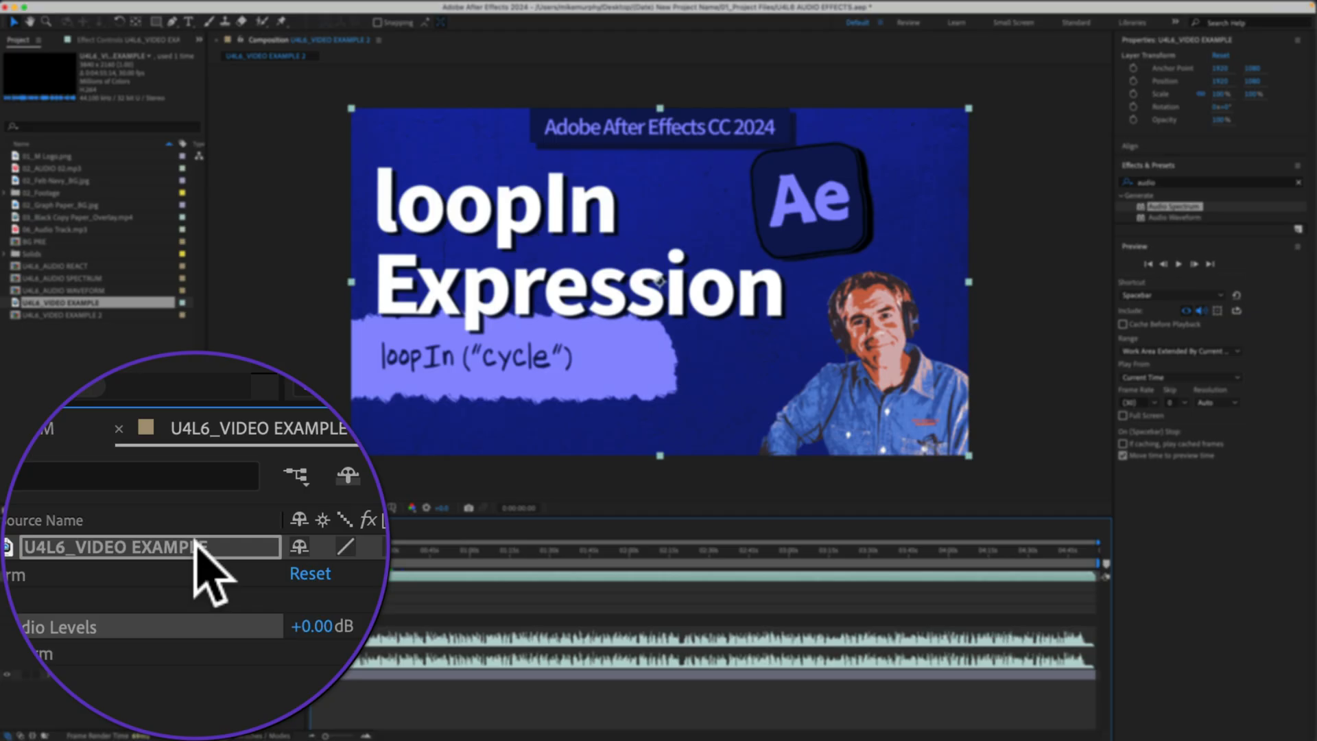
# - Display the Audio panel for the U4L6_VIDEO EXAMPLE layer and select the layer's Audio Levels property
pyautogui.click(423, 337)
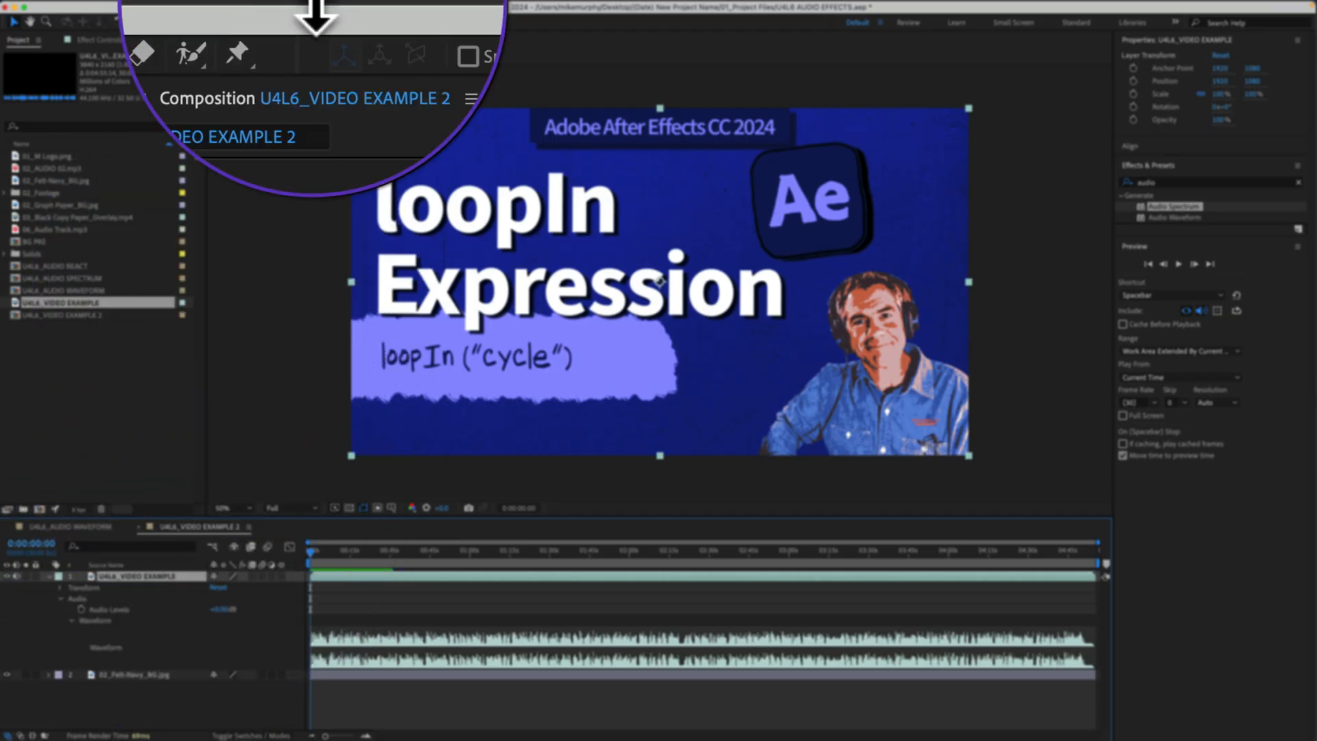
pyautogui.click(377, 5)
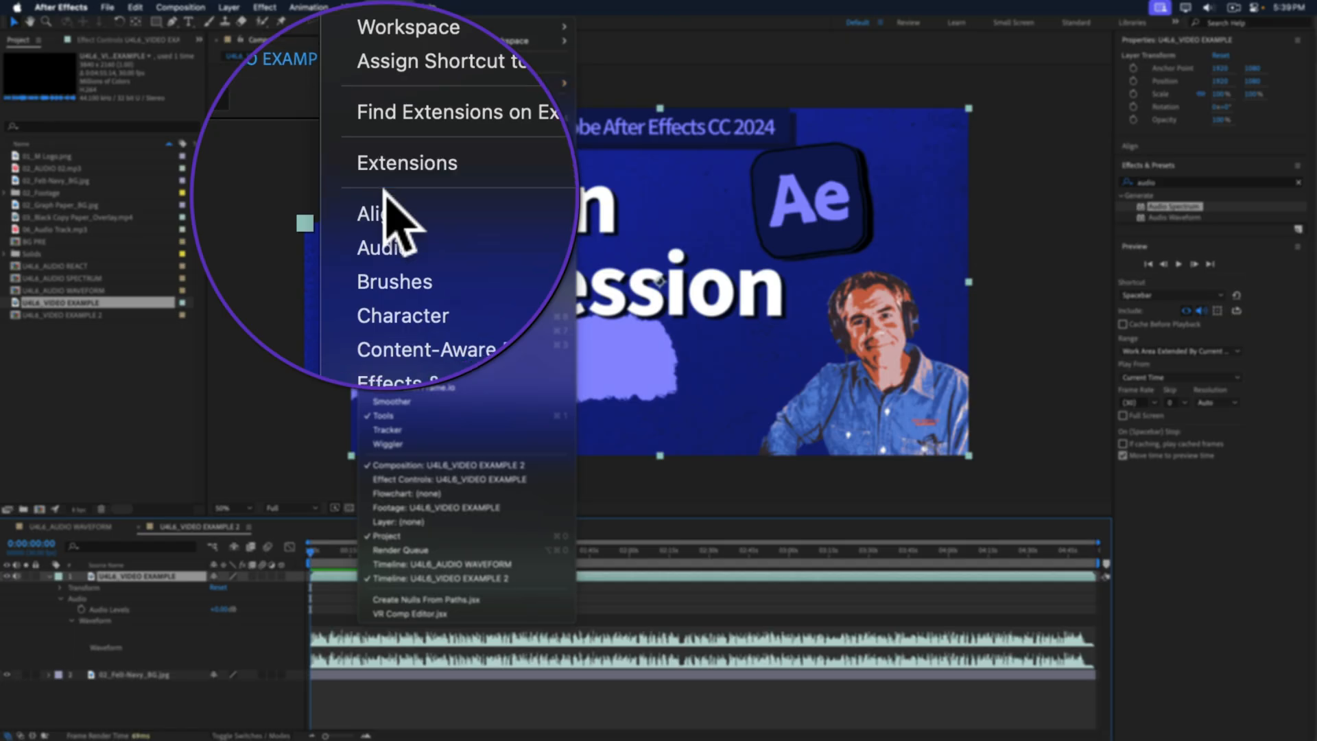
pyautogui.click(380, 98)
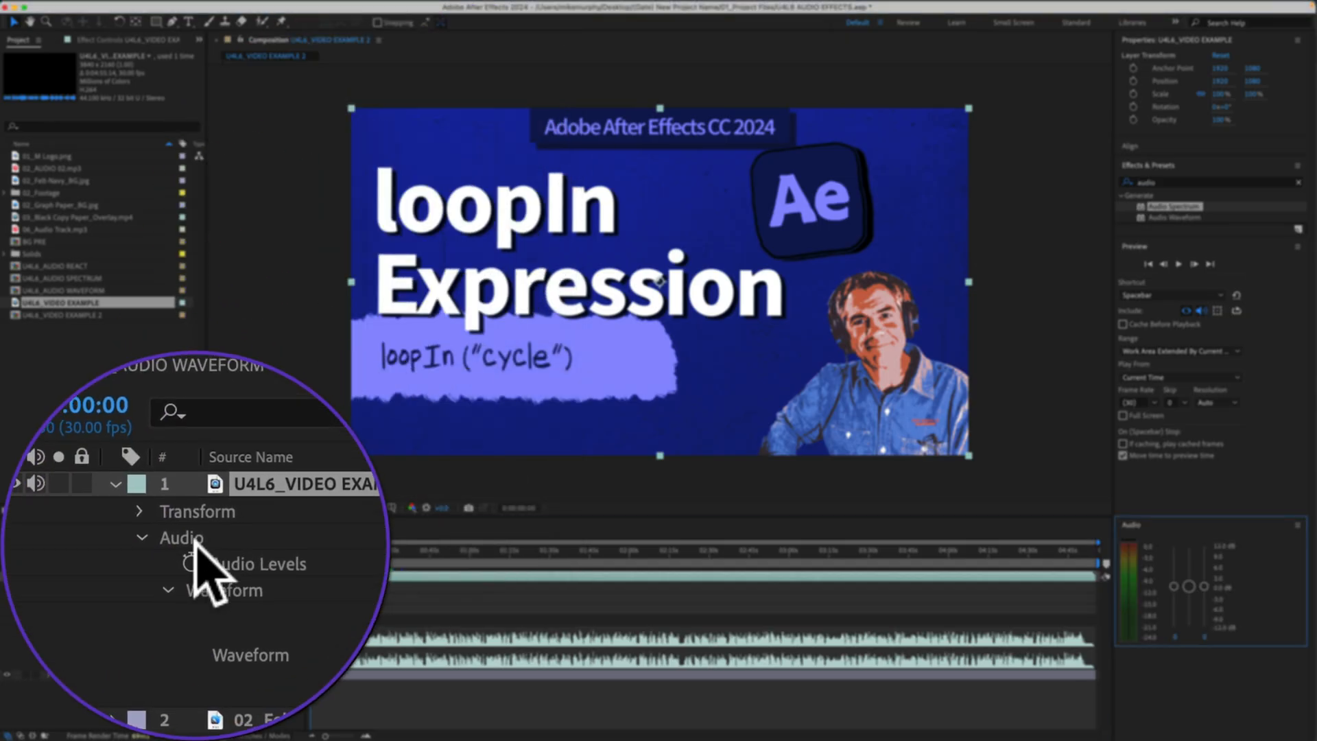
pyautogui.click(110, 599)
pyautogui.moveTo(1120, 527)
pyautogui.mouseDown()
pyautogui.moveTo(1123, 540)
pyautogui.moveTo(1123, 527)
pyautogui.mouseUp()
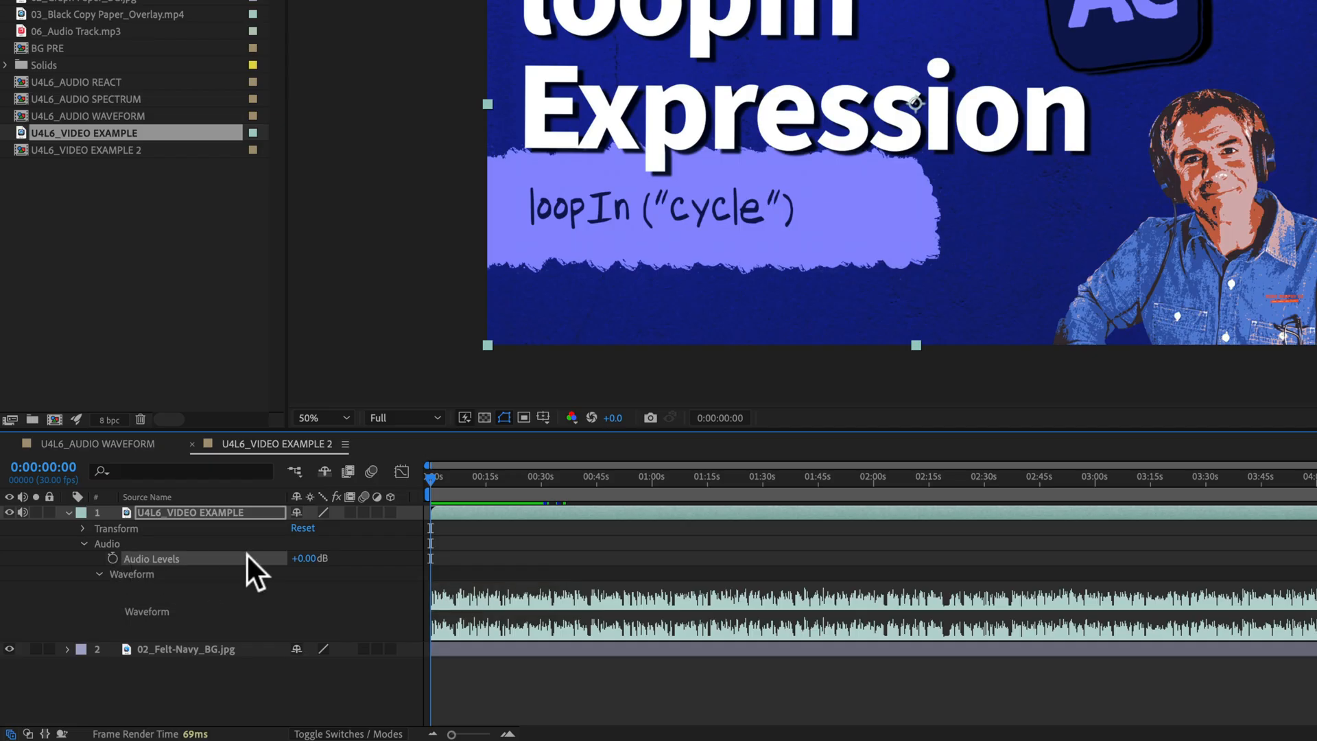
# - Start keyframing the U4L6_VIDEO EXAMPLE layer's Audio Levels at 0:00:00:00 with a value of -34 dB
pyautogui.moveTo(429, 479)
pyautogui.mouseDown()
pyautogui.moveTo(568, 480)
pyautogui.moveTo(418, 492)
pyautogui.mouseUp()
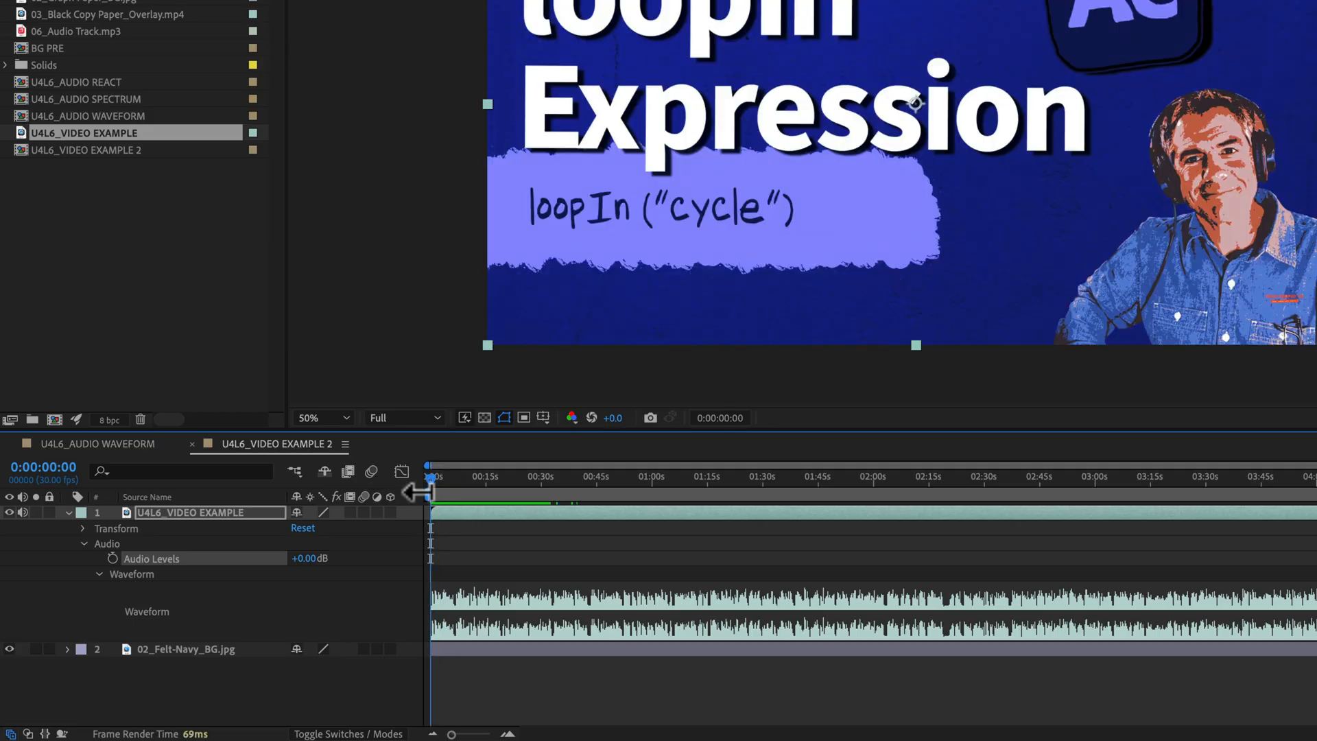
pyautogui.click(113, 557)
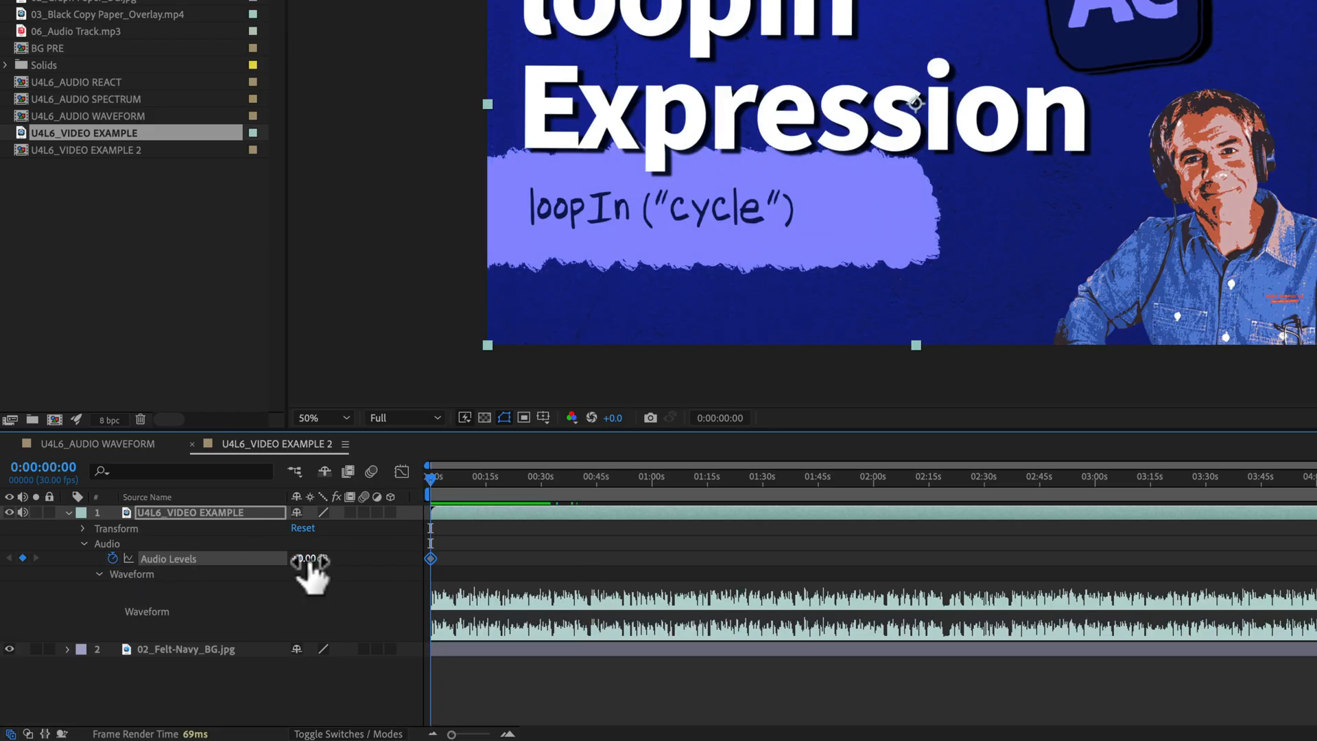
pyautogui.moveTo(308, 561); pyautogui.dragTo(285, 568)
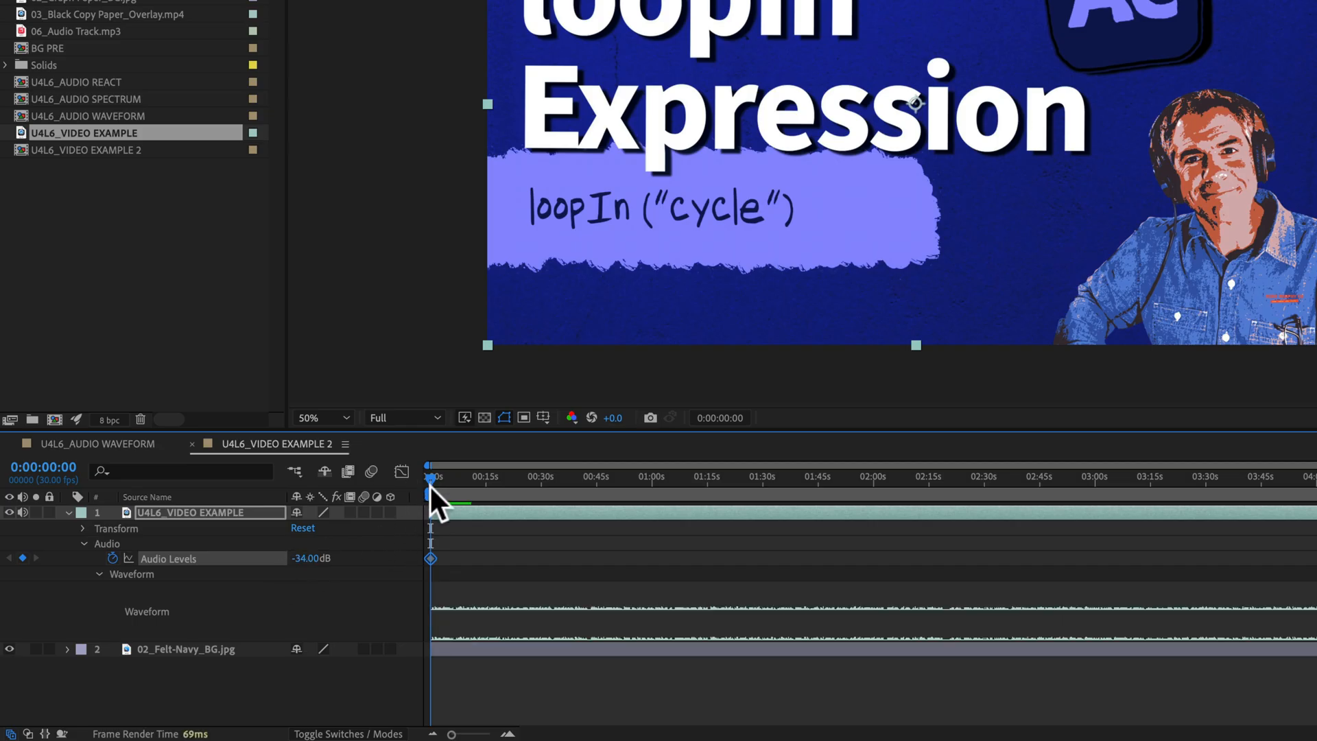
# - Add an Audio Levels keyframe of 0 dB at about 0:00:44:07 to create an audio fade-in
pyautogui.moveTo(429, 484); pyautogui.dragTo(594, 480)
pyautogui.click(310, 559)
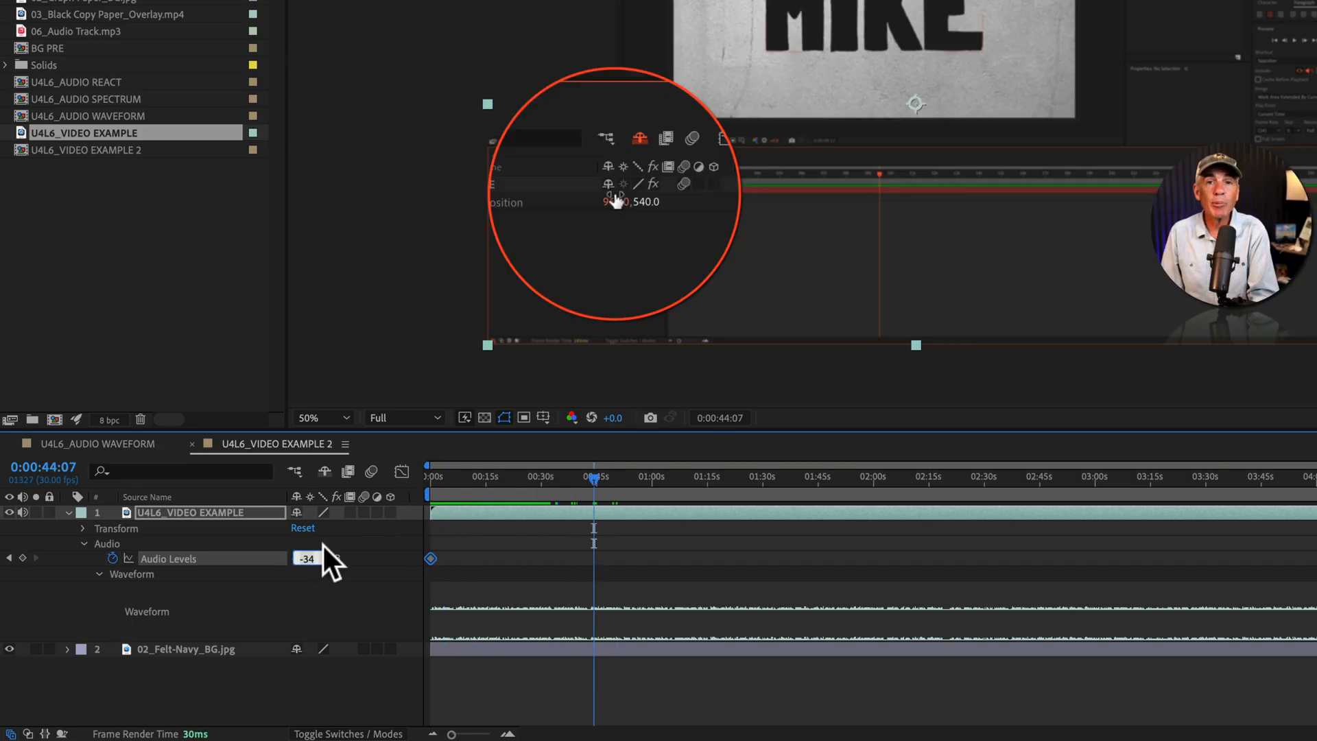
pyautogui.write('0')
pyautogui.press('Return')
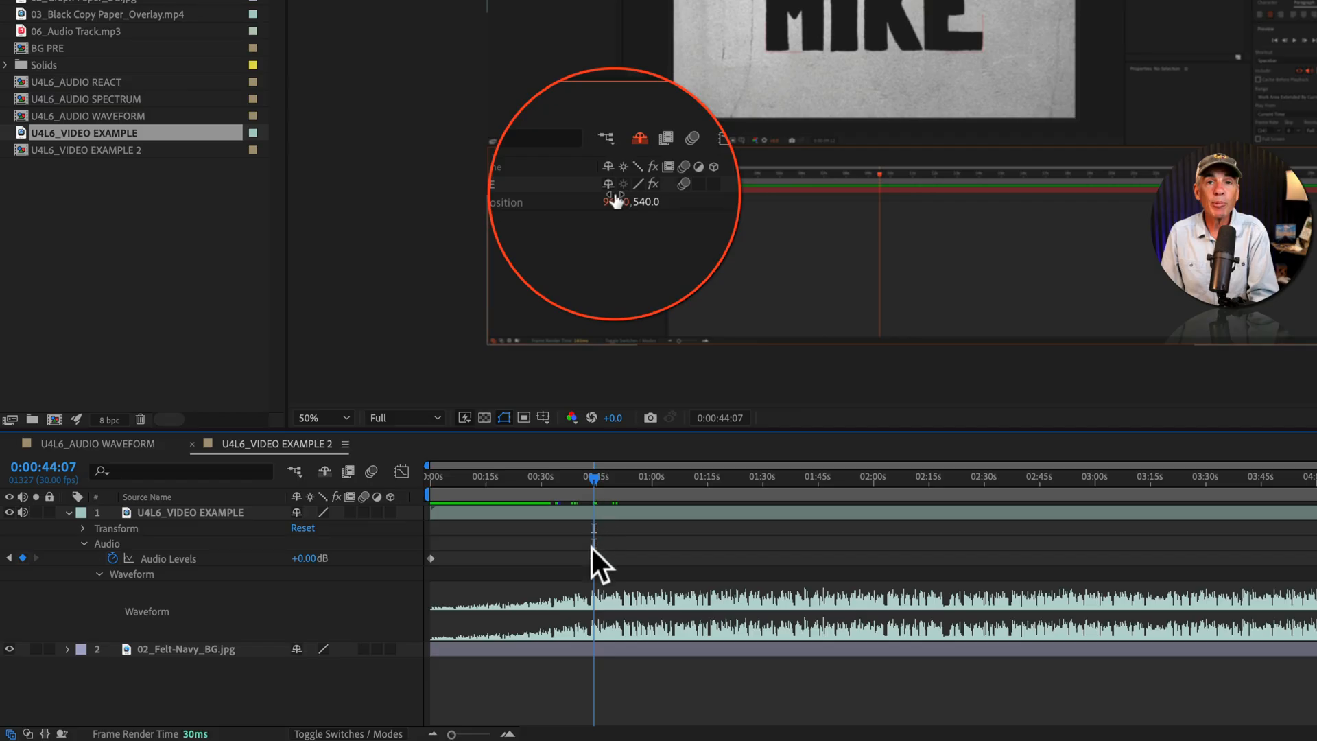
pyautogui.moveTo(590, 558); pyautogui.dragTo(626, 560)
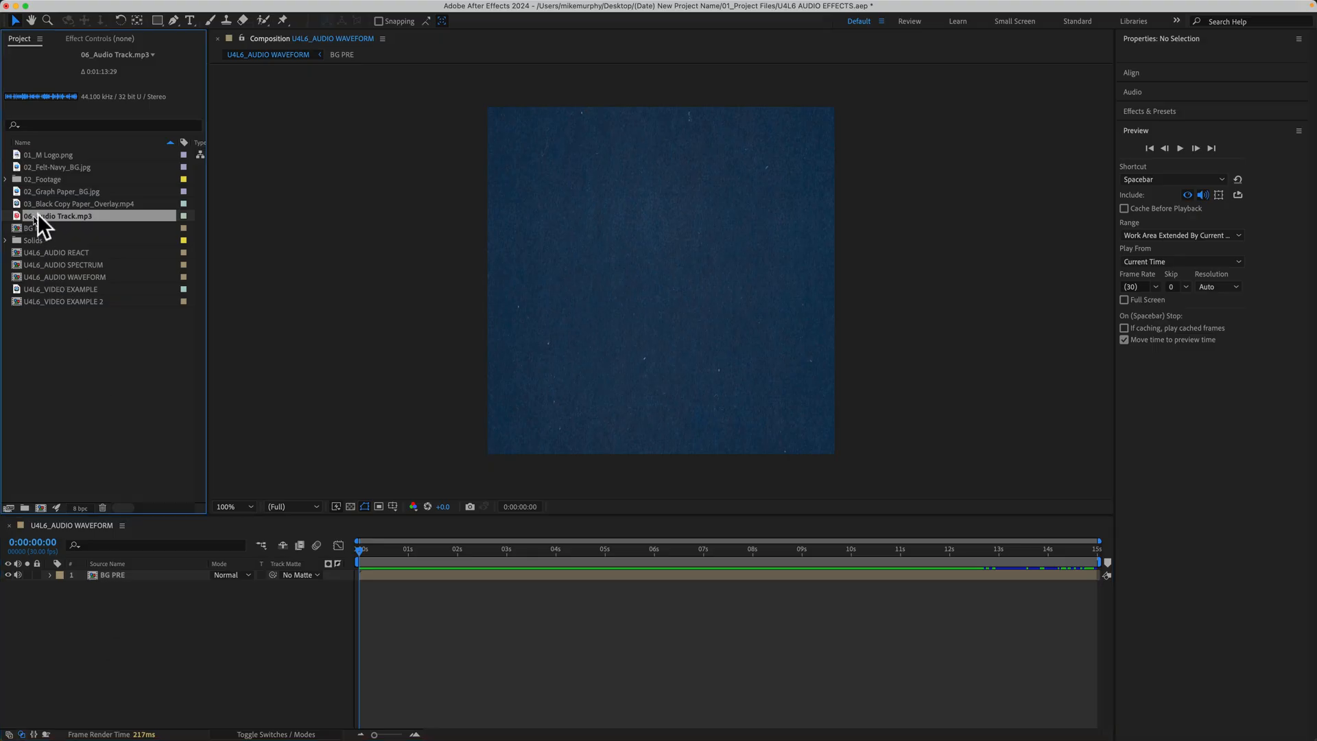
# - Add 06_Audio Track.mp3 to the U4L6_AUDIO WAVEFORM composition and preview it
pyautogui.moveTo(34, 216); pyautogui.dragTo(661, 288)
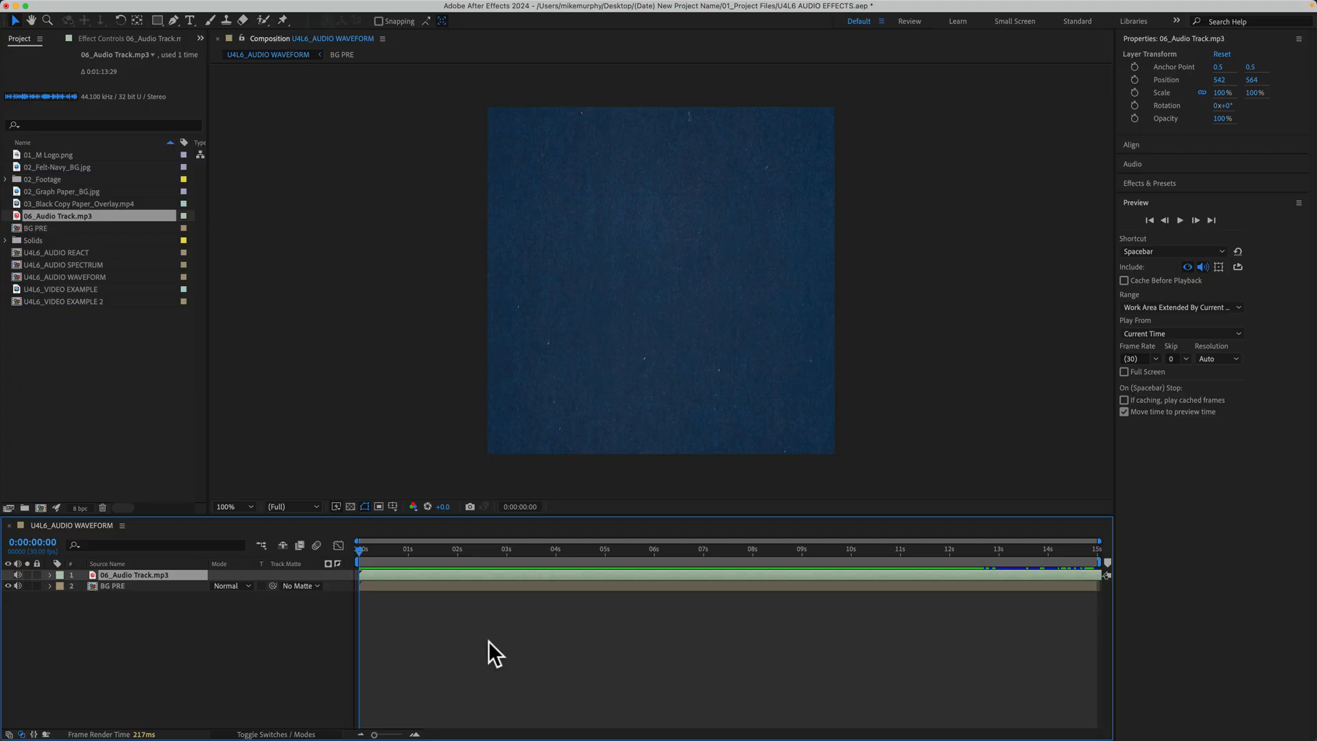
pyautogui.press('space')
pyautogui.press('space')
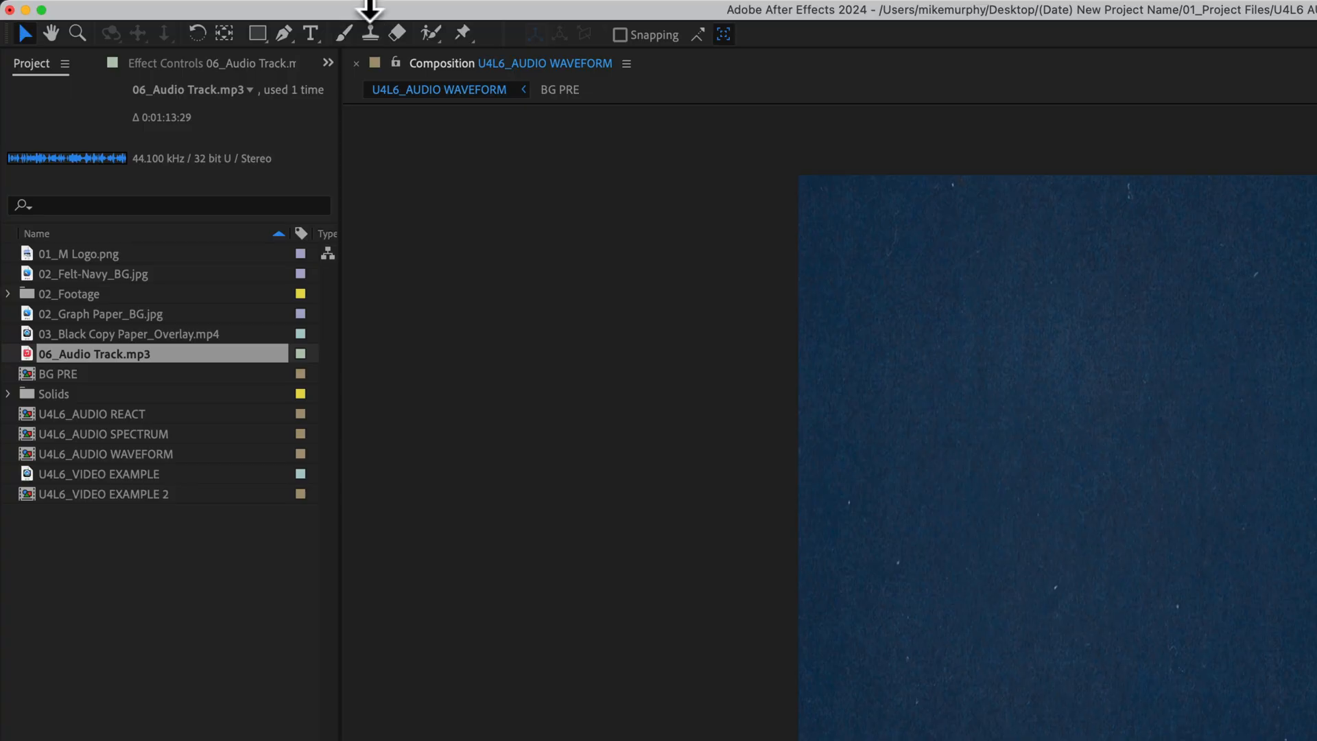
pyautogui.click(435, 12)
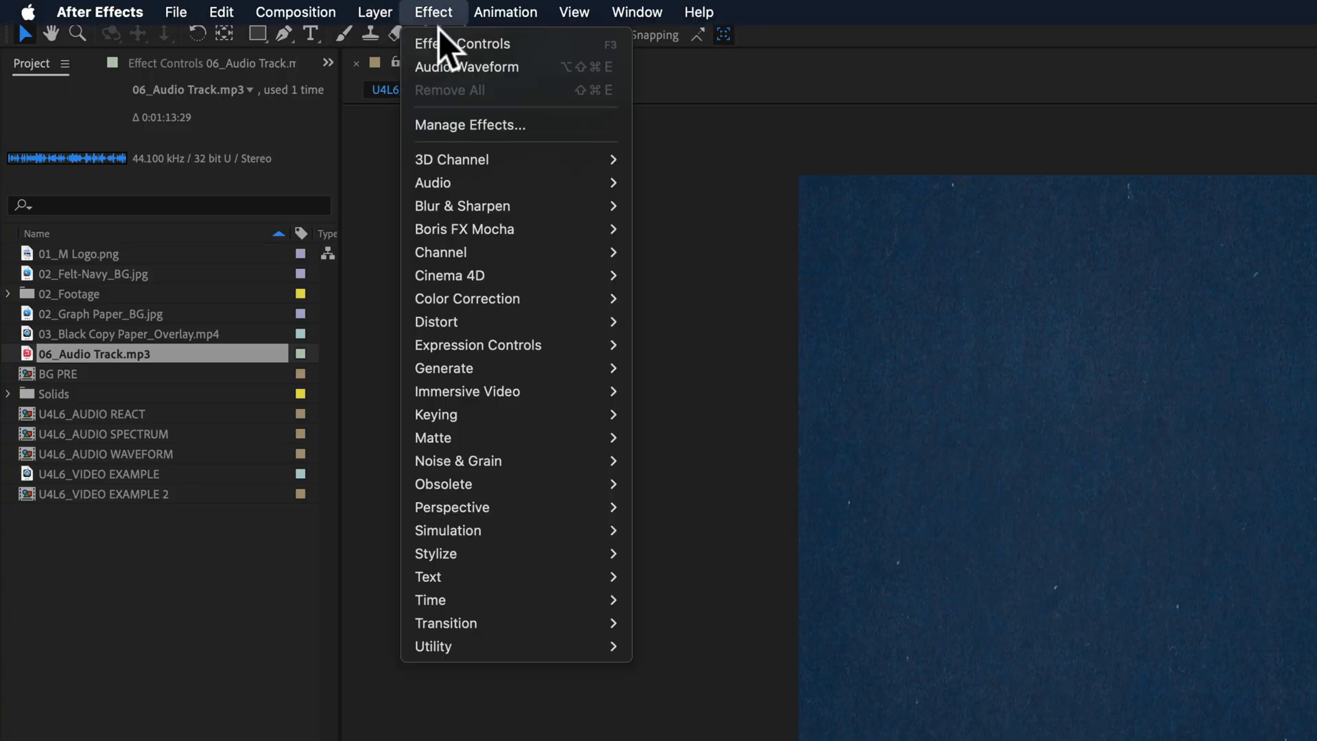
pyautogui.moveTo(467, 364)
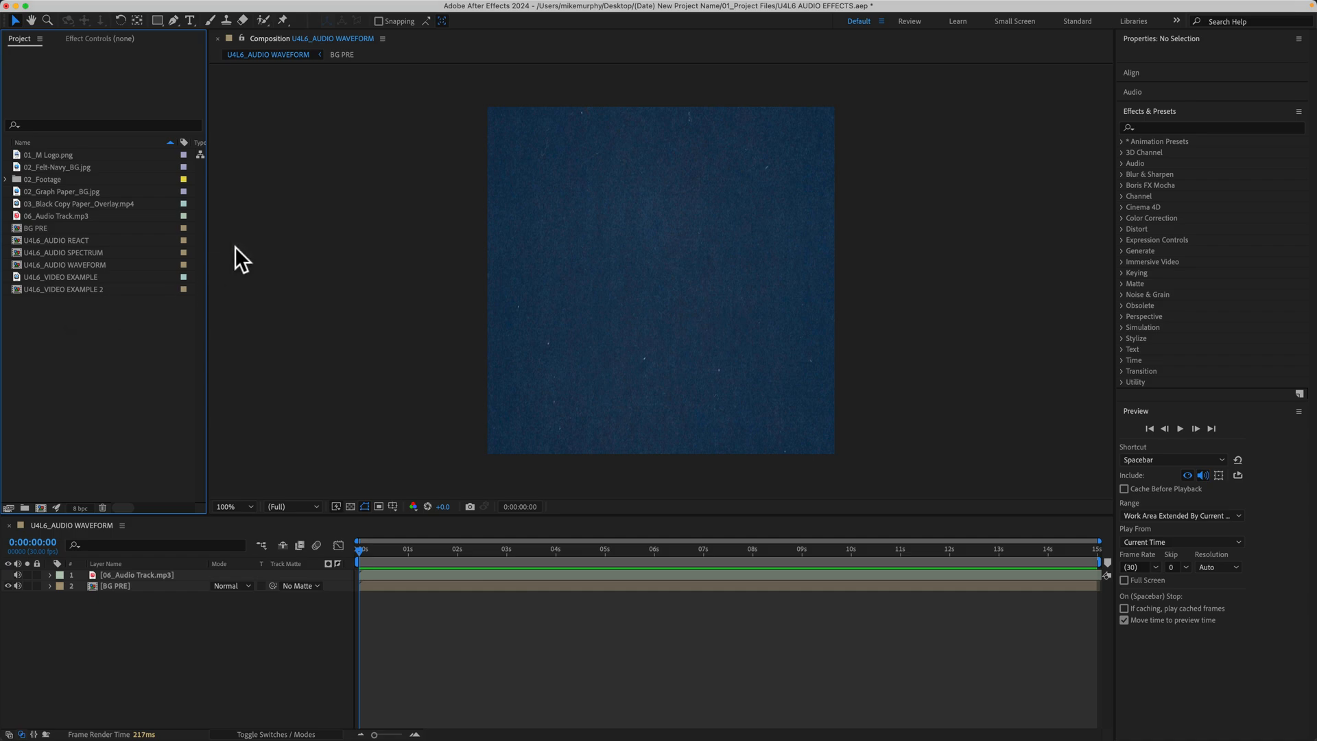
pyautogui.rightClick(275, 191)
pyautogui.moveTo(397, 203)
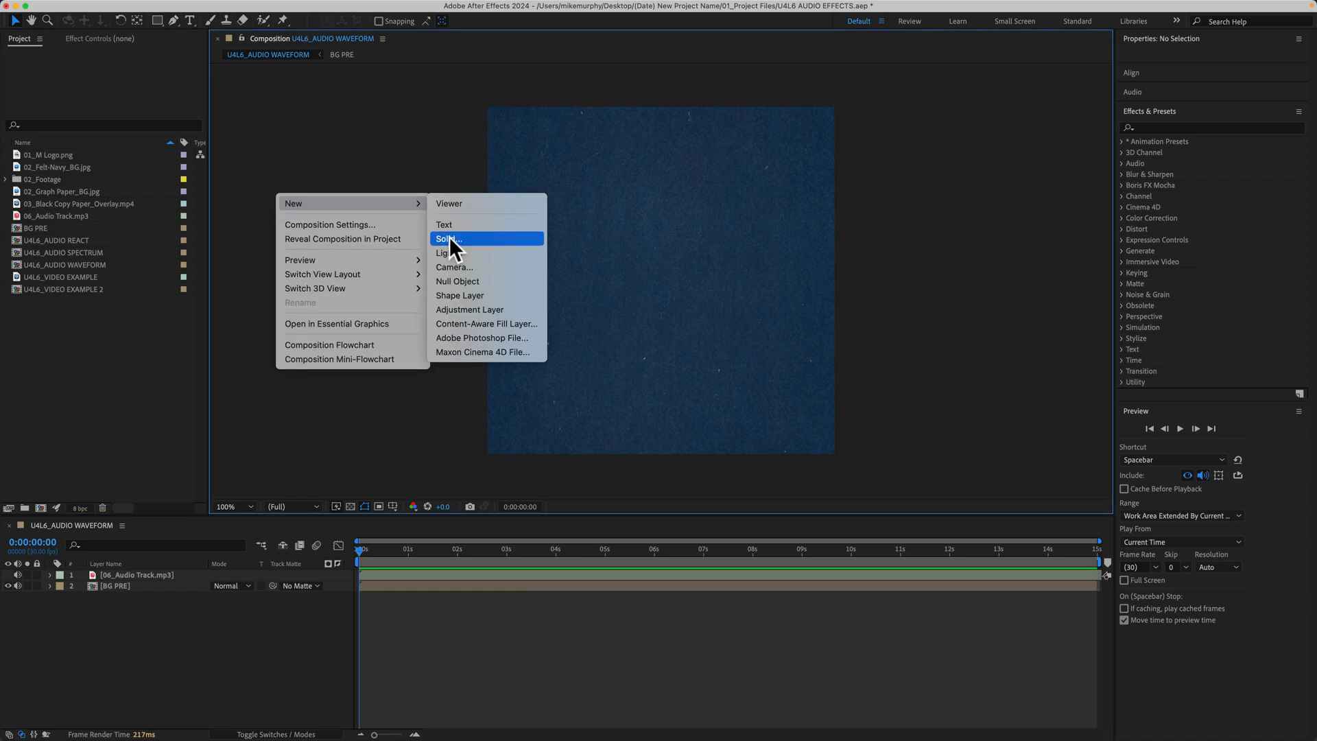
pyautogui.click(387, 142)
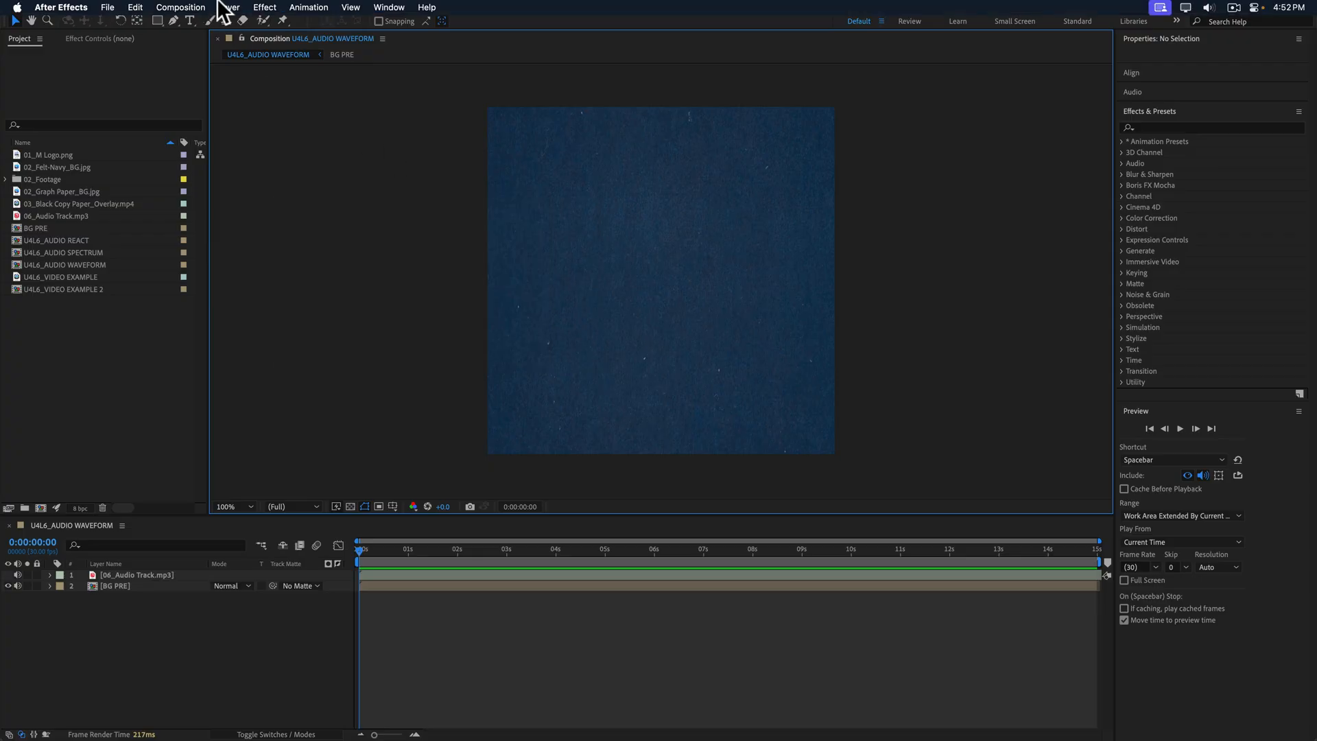
# - Create a new solid layer named Audio Solid at the composition's size
pyautogui.click(225, 7)
pyautogui.moveTo(323, 26)
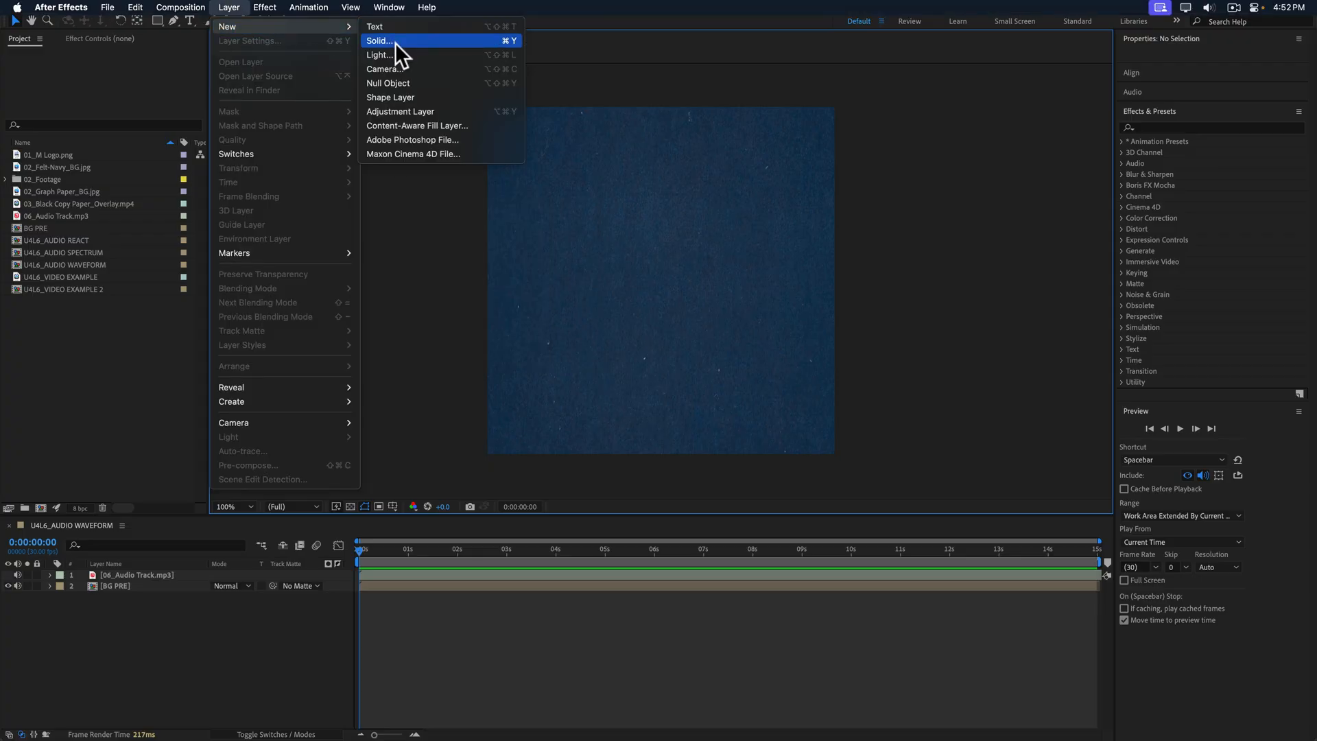
pyautogui.press('super')
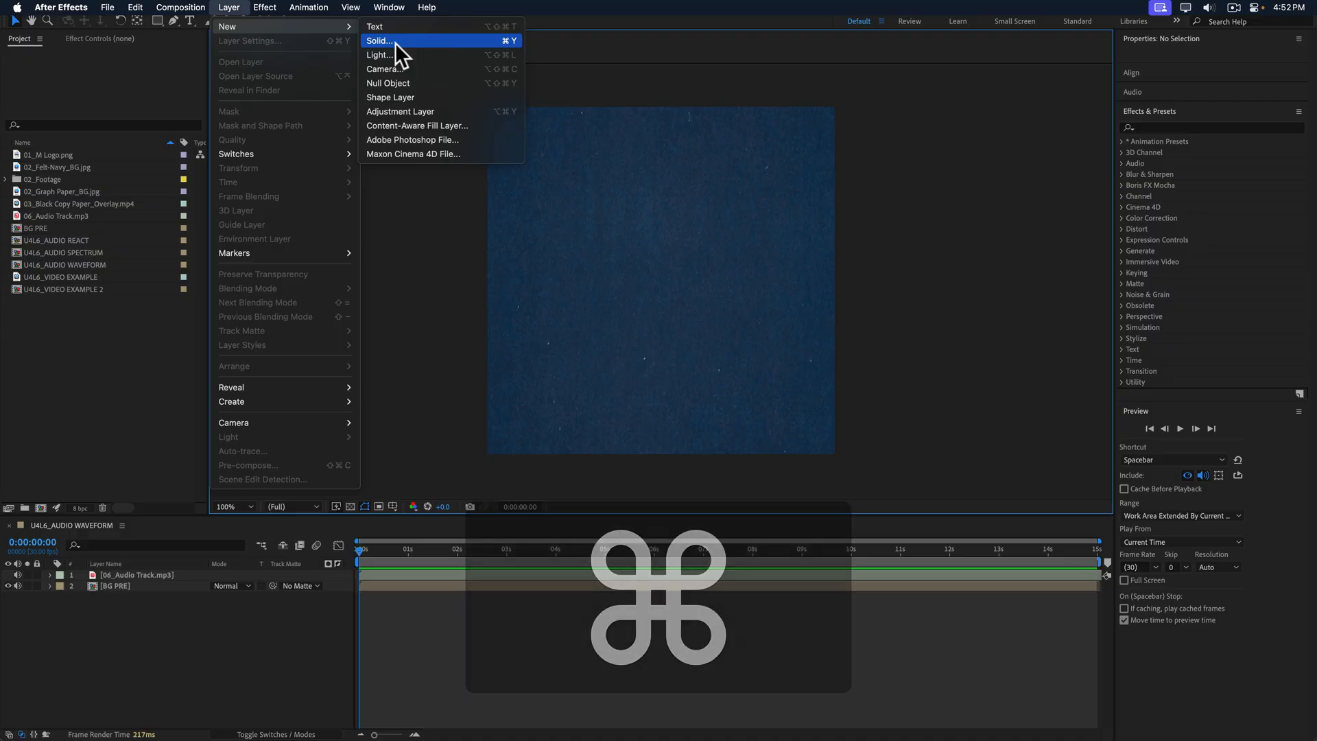
pyautogui.press('super+y')
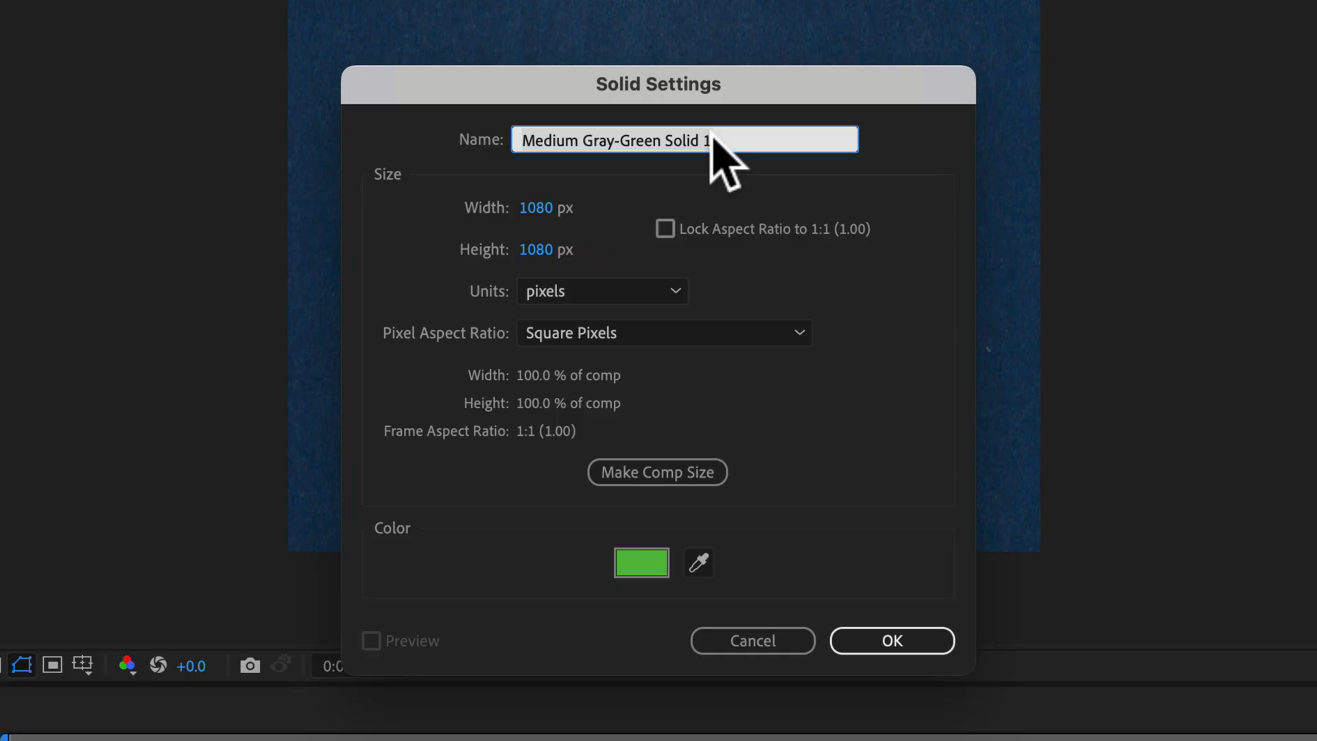
pyautogui.write('Audio Solid')
pyautogui.click(699, 473)
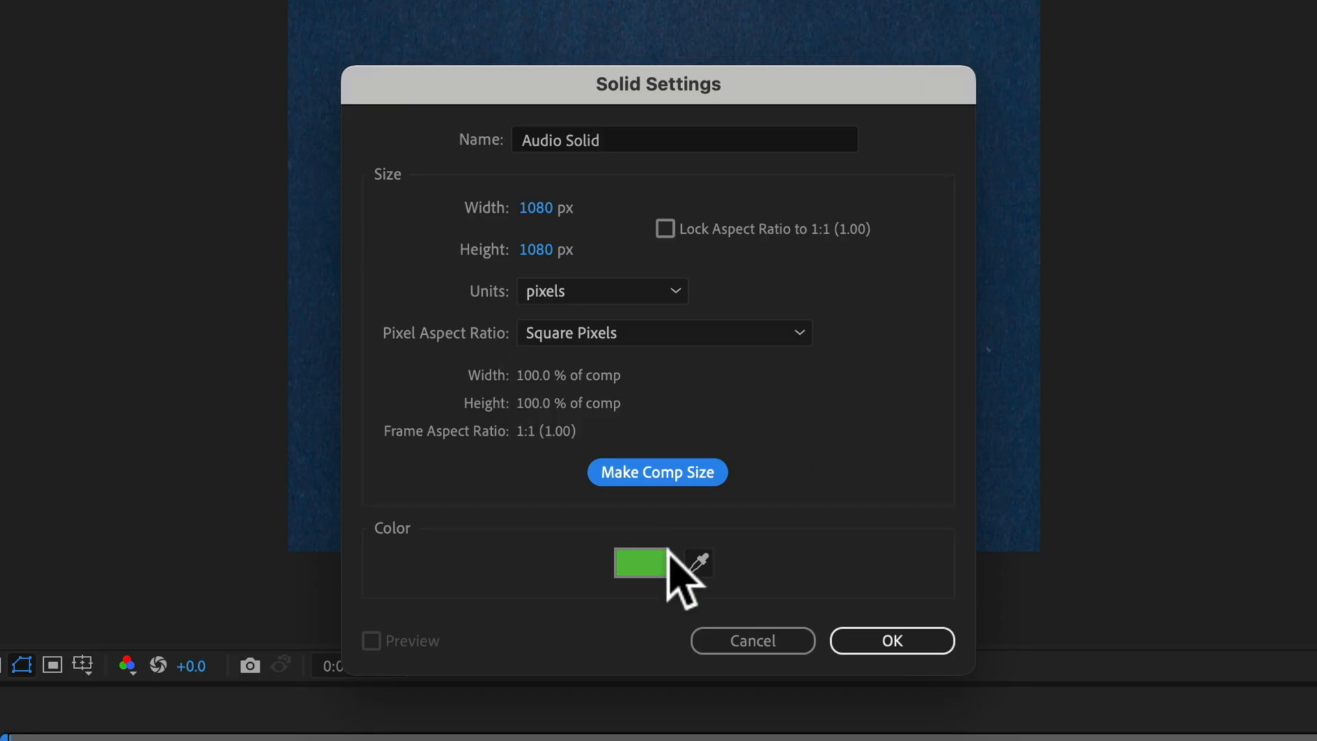
pyautogui.click(892, 640)
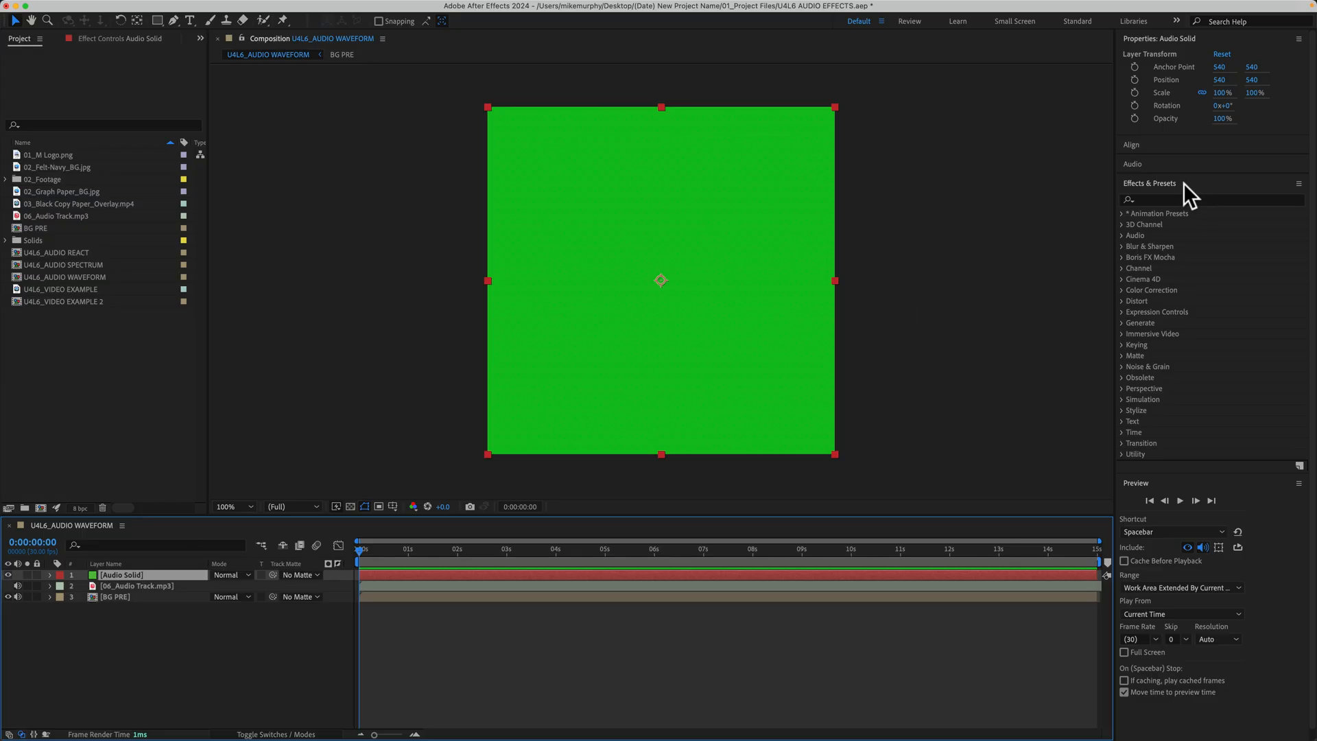
# - Search the effects for "audio" and apply Audio Spectrum to the Audio Solid layer
pyautogui.click(1181, 199)
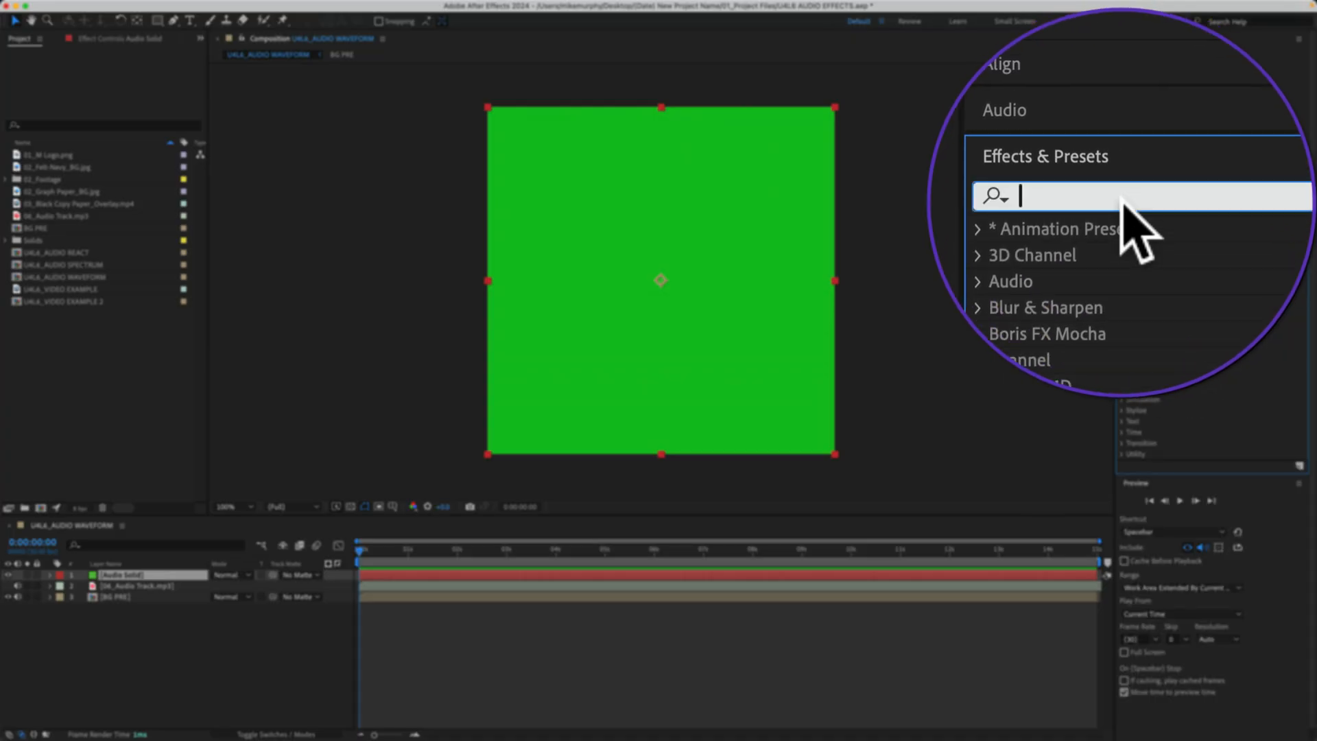
pyautogui.write('audio')
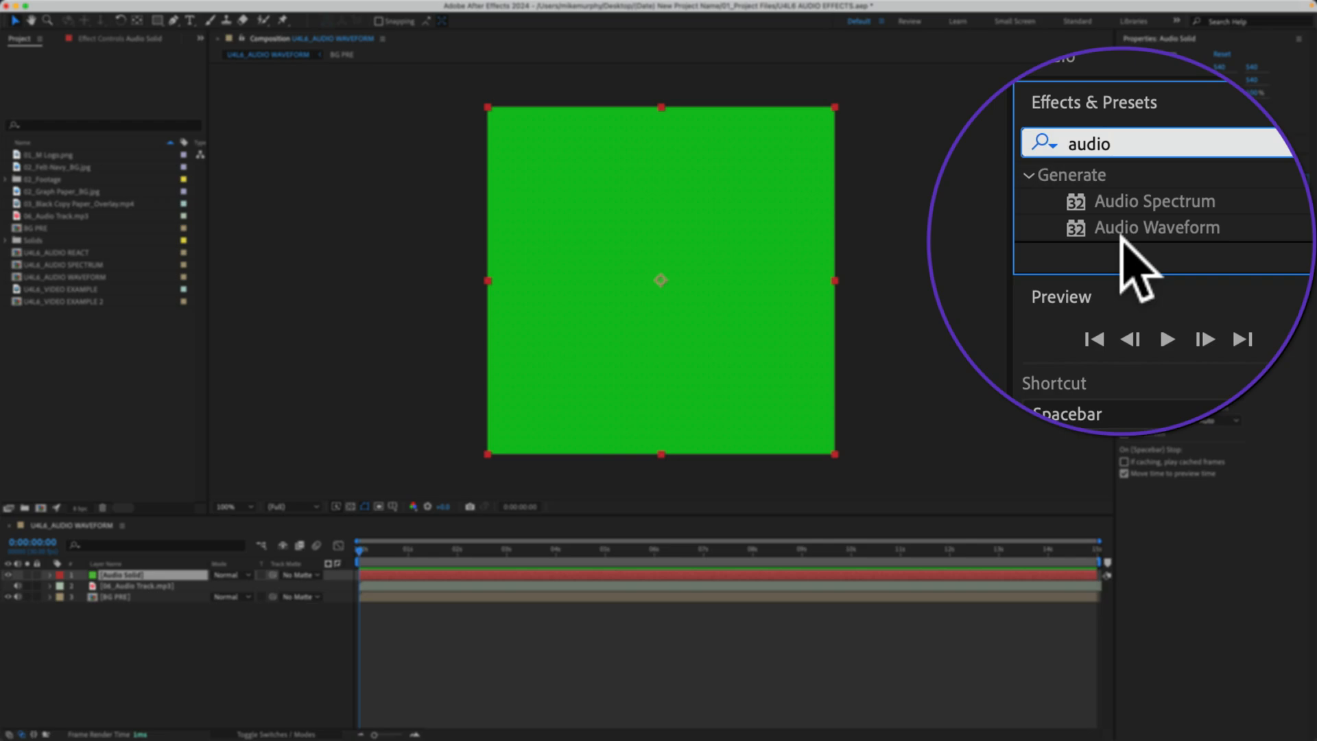
pyautogui.click(1170, 224)
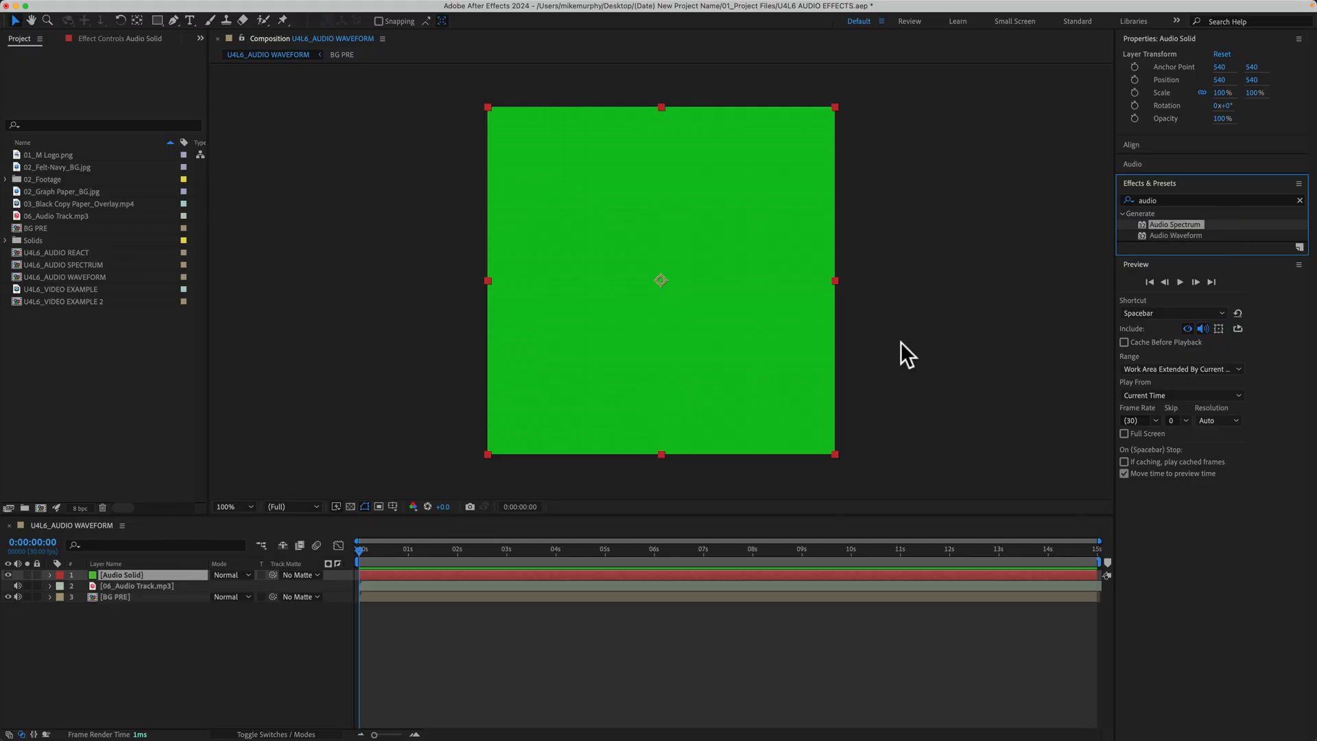
pyautogui.doubleClick(1167, 226)
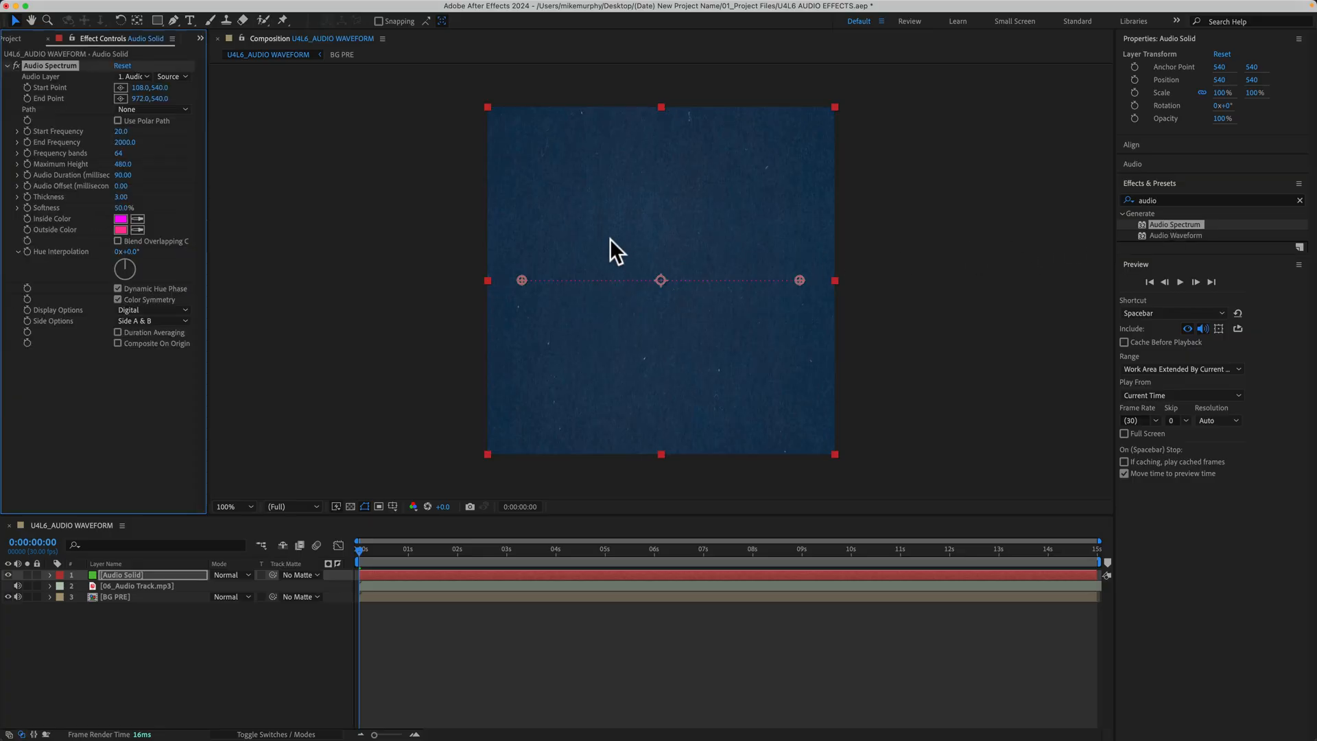
pyautogui.press('.')
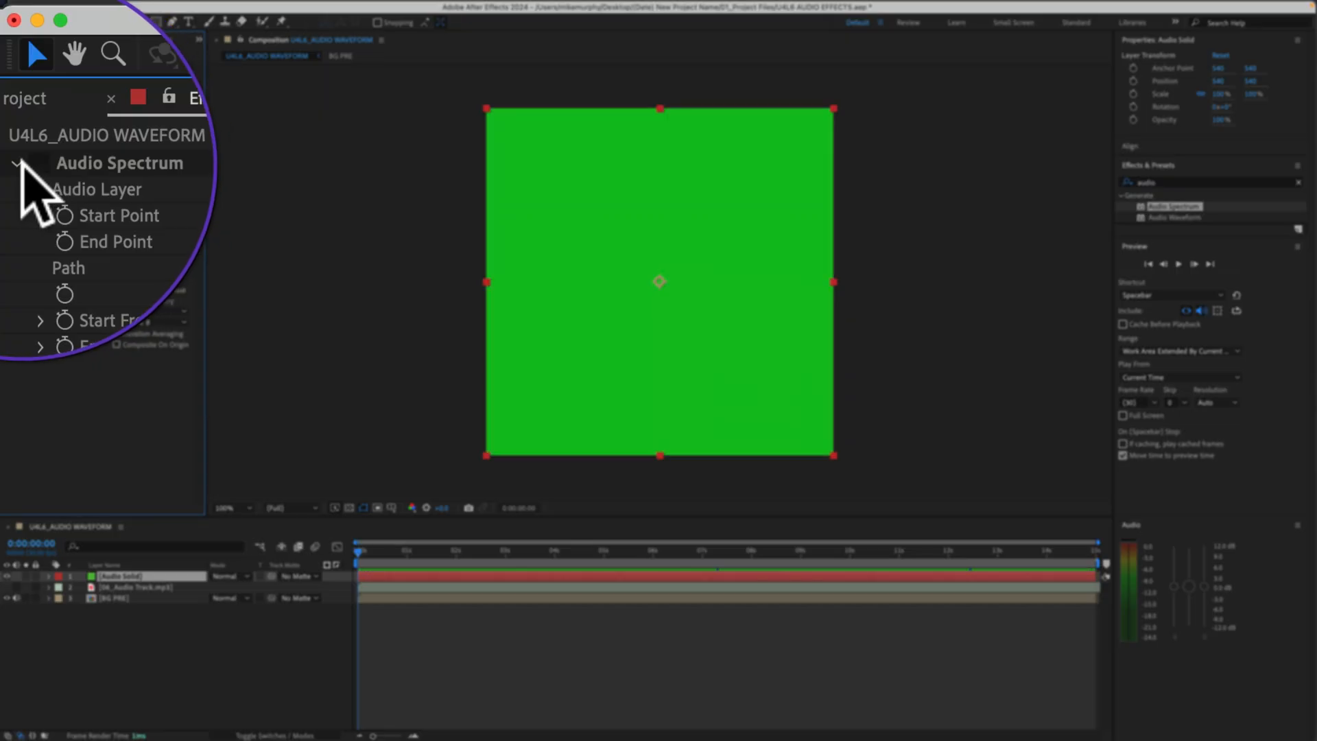
# - Collapse the Audio Spectrum settings, apply the Audio Waveform effect to the Audio Solid layer and collapse its settings too
pyautogui.click(13, 67)
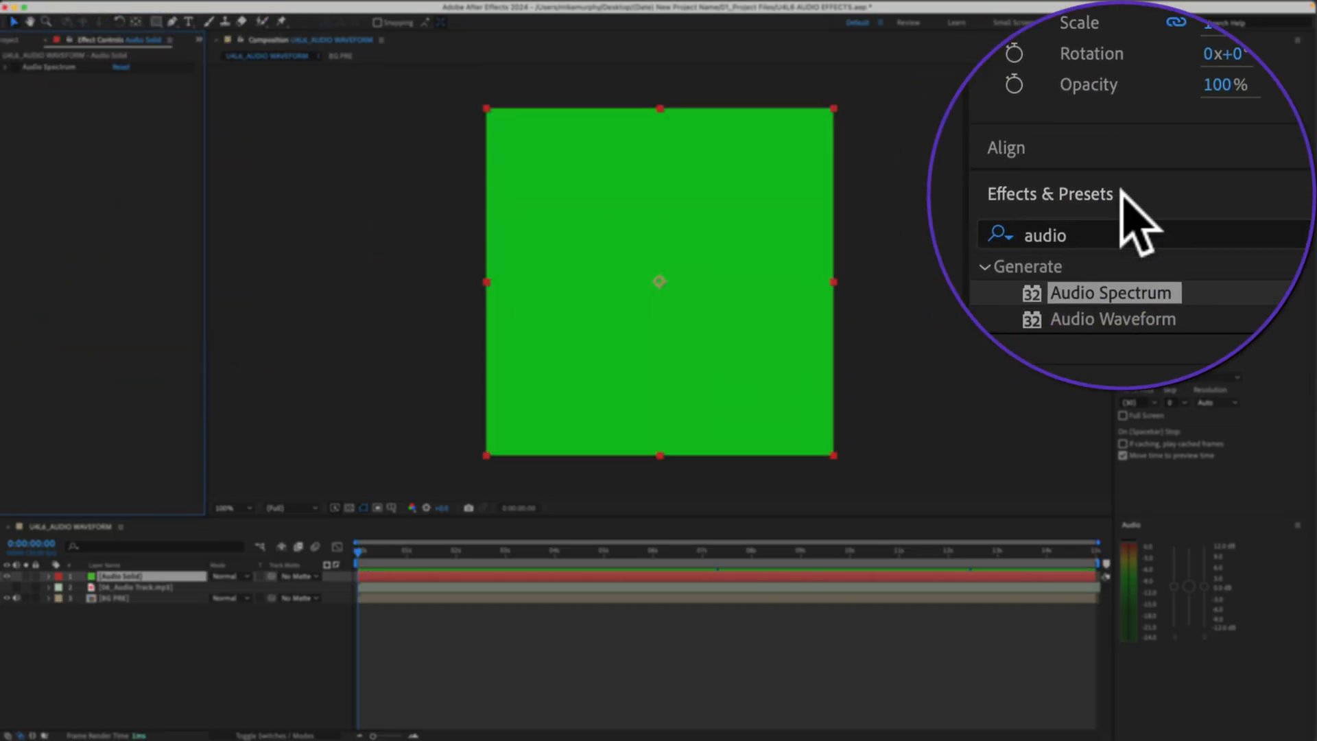
pyautogui.click(1197, 217)
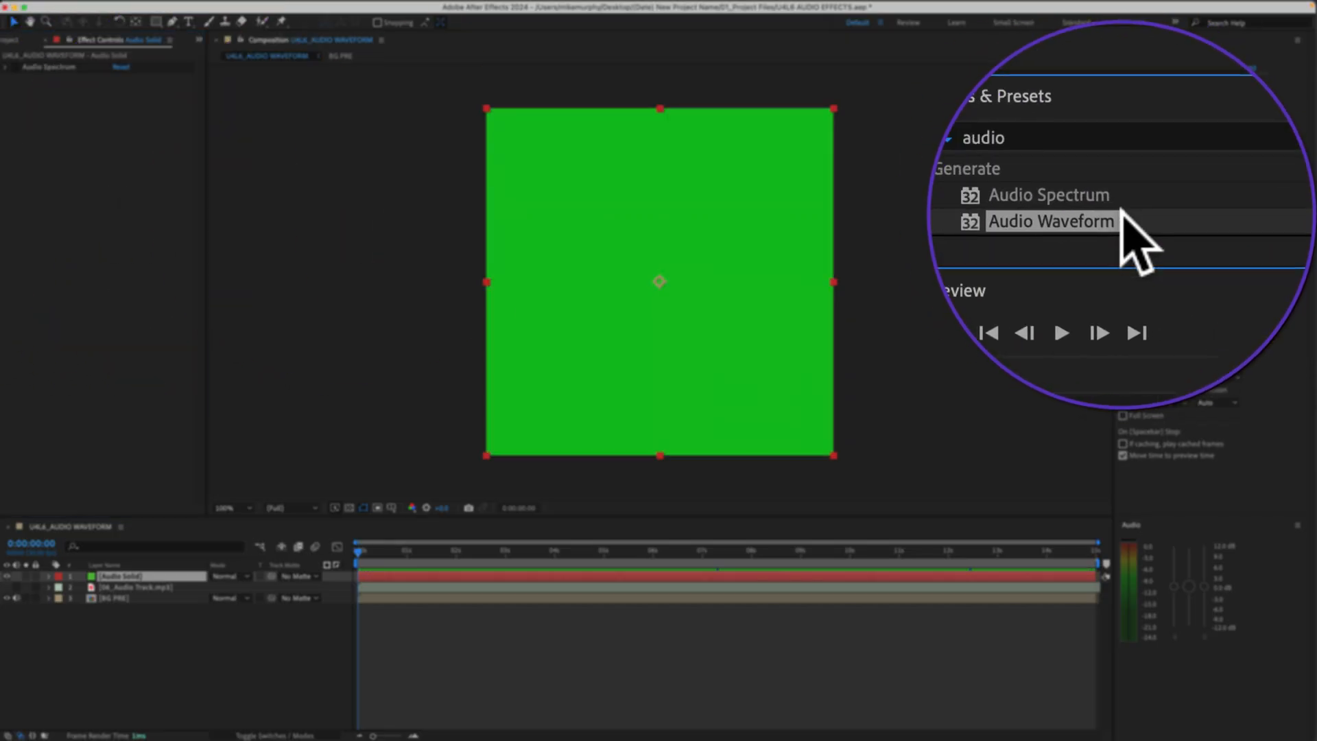
pyautogui.moveTo(1205, 213); pyautogui.dragTo(719, 239)
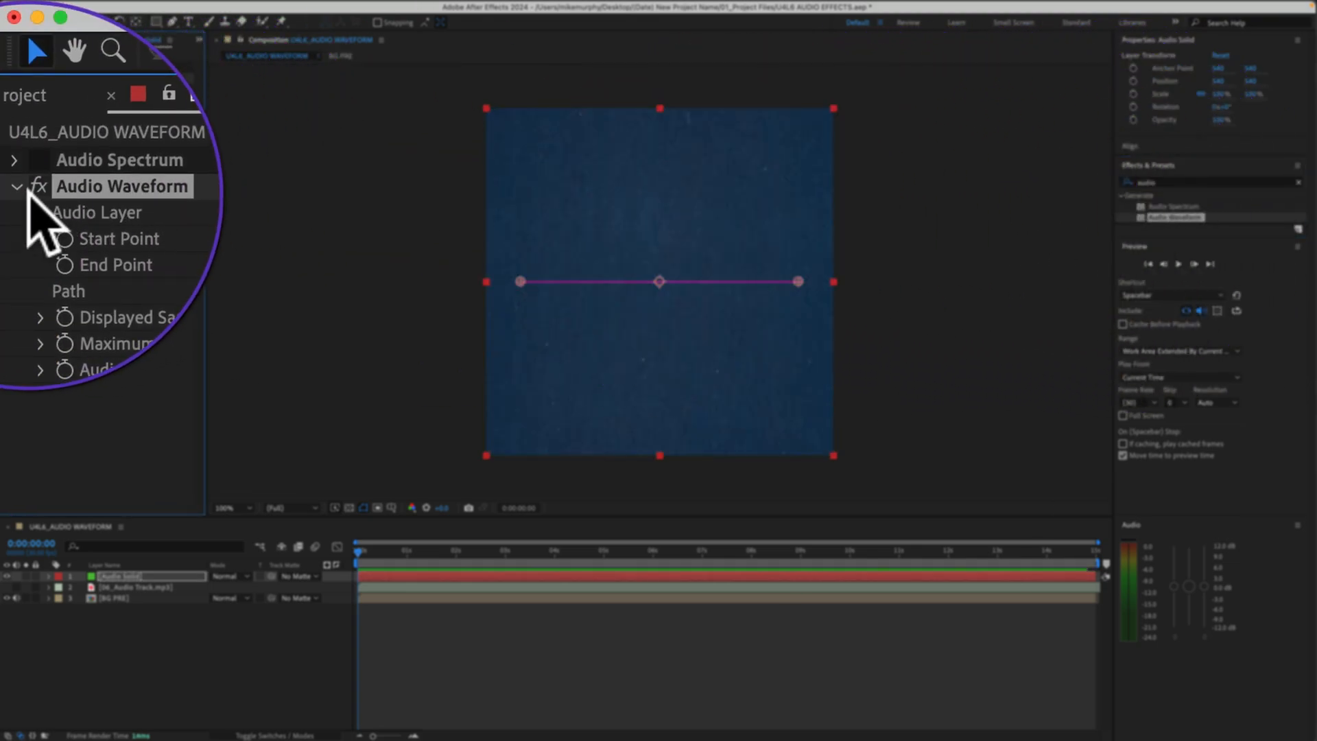
pyautogui.click(5, 77)
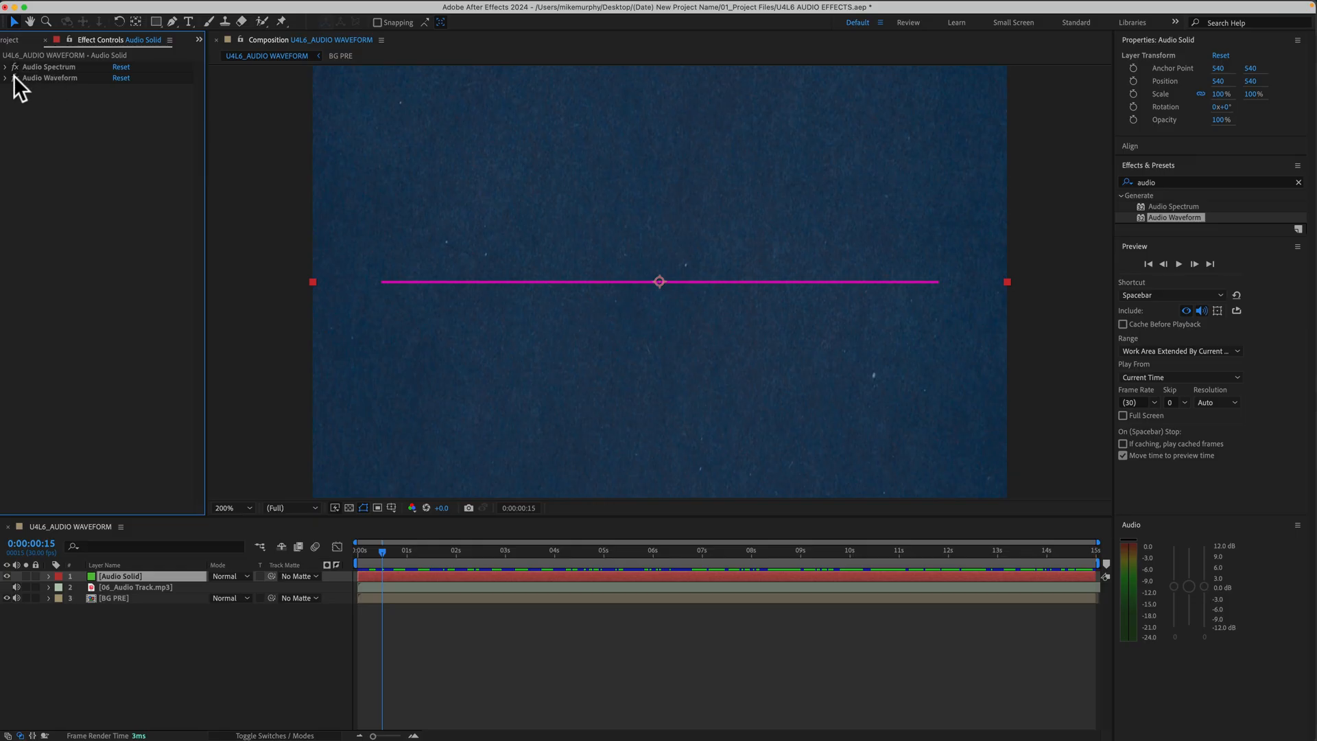
# - Set the Audio Spectrum effect's Audio Layer to 06_Audio Track.mp3 and preview the composition
pyautogui.click(6, 67)
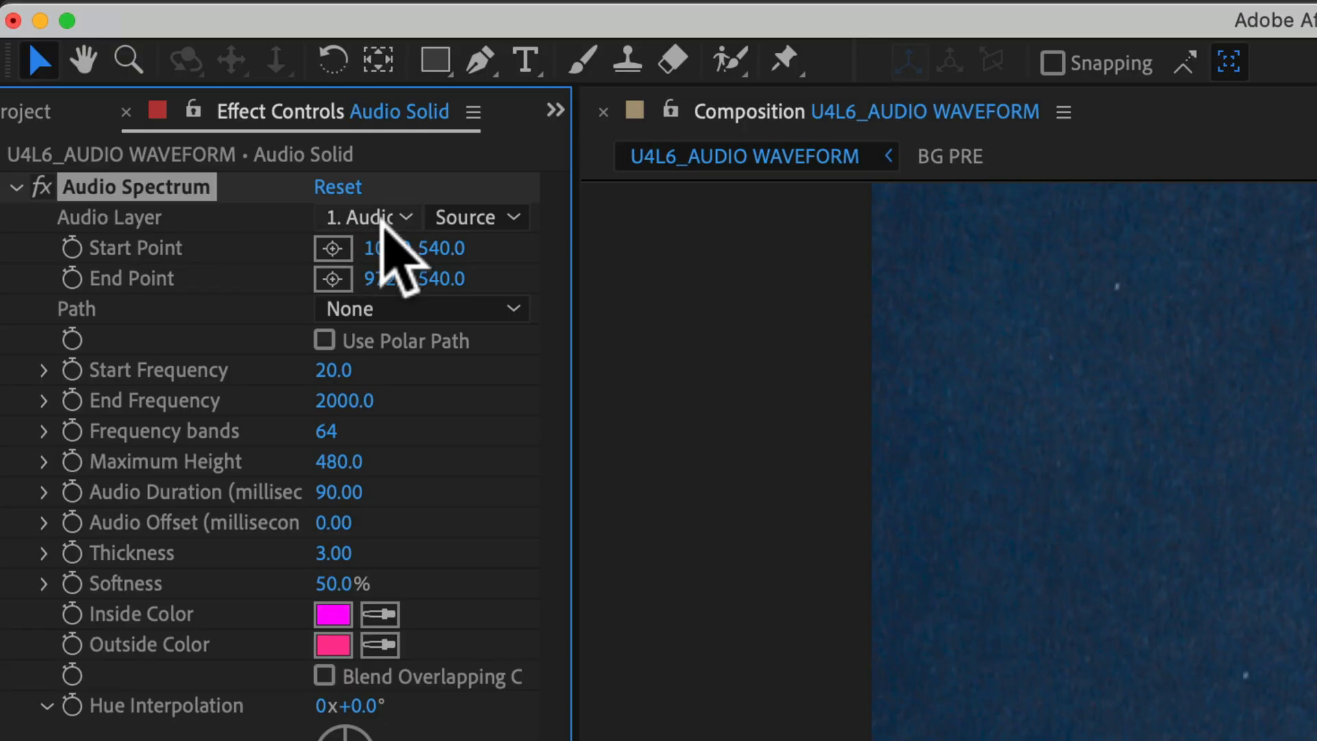
pyautogui.click(382, 221)
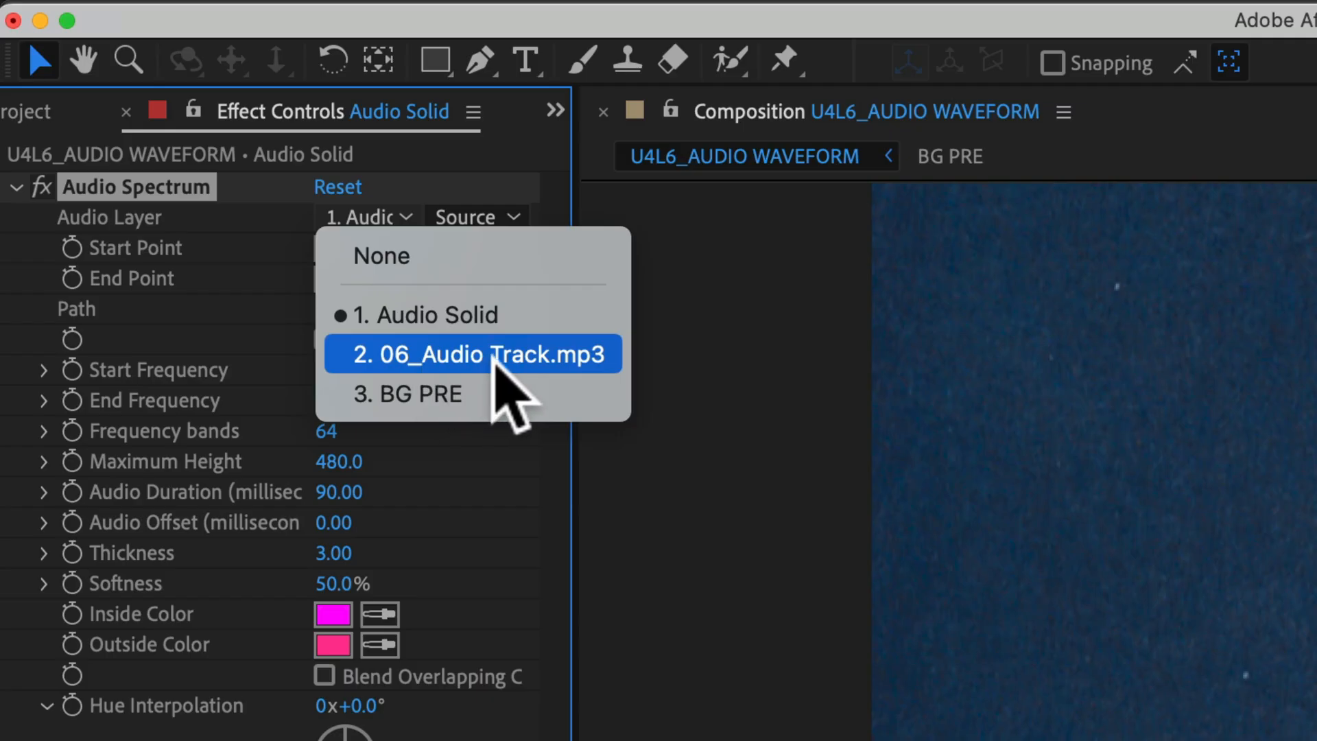
pyautogui.click(493, 355)
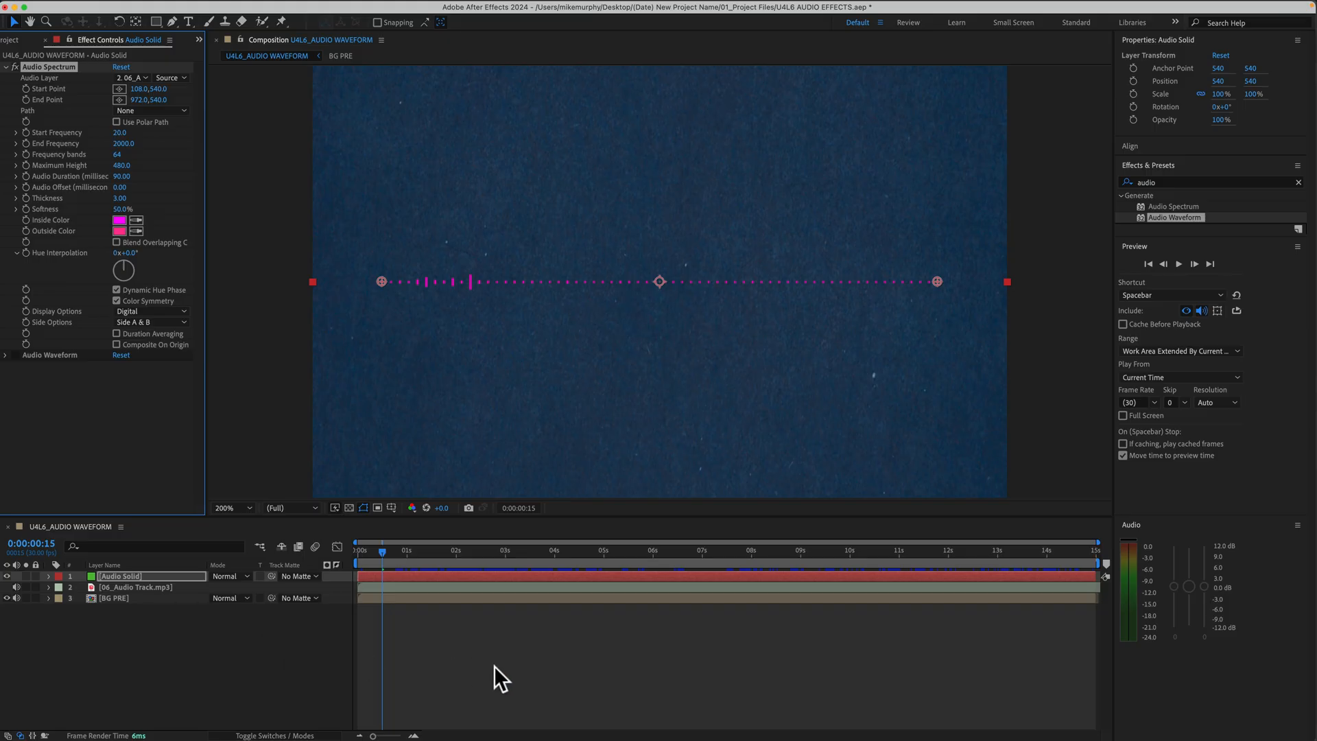
pyautogui.press('space')
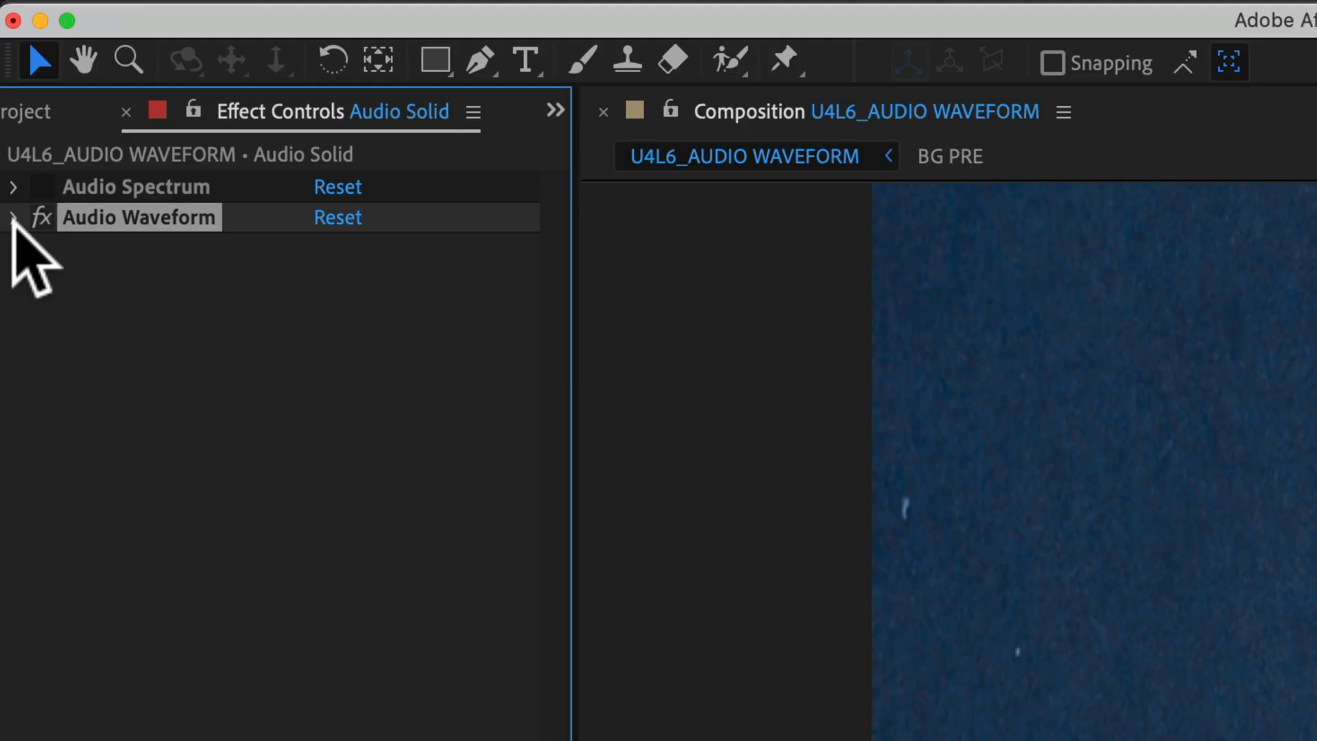
# - Set the Audio Waveform effect's Audio Layer to 06_Audio Track.mp3 and preview the composition
pyautogui.click(14, 218)
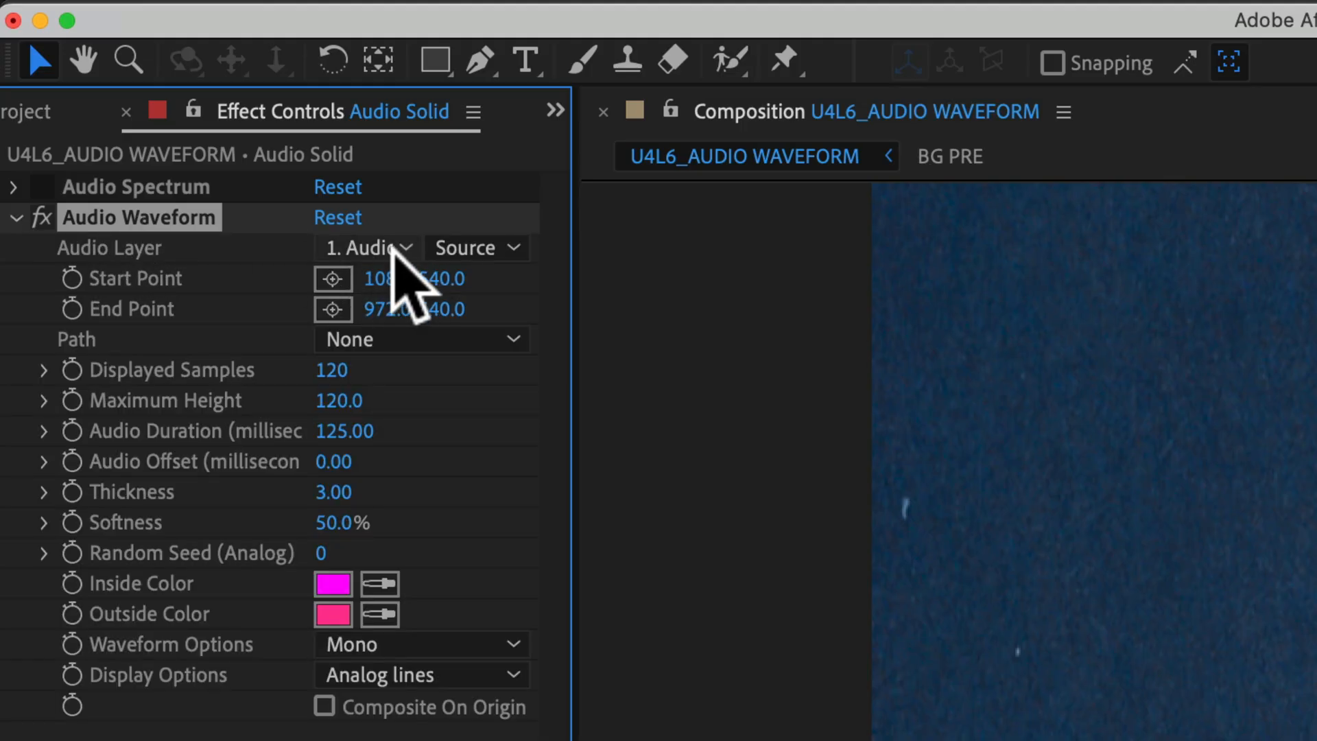
pyautogui.click(395, 249)
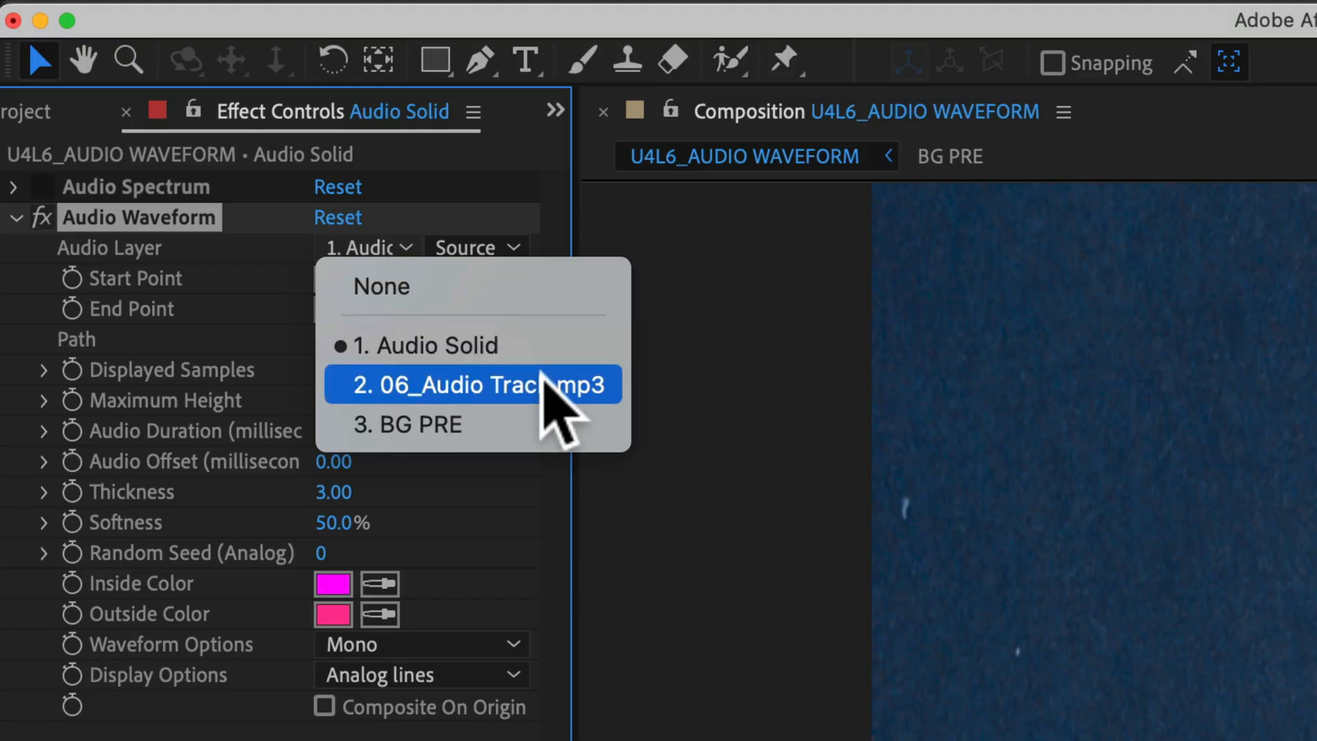
pyautogui.click(541, 374)
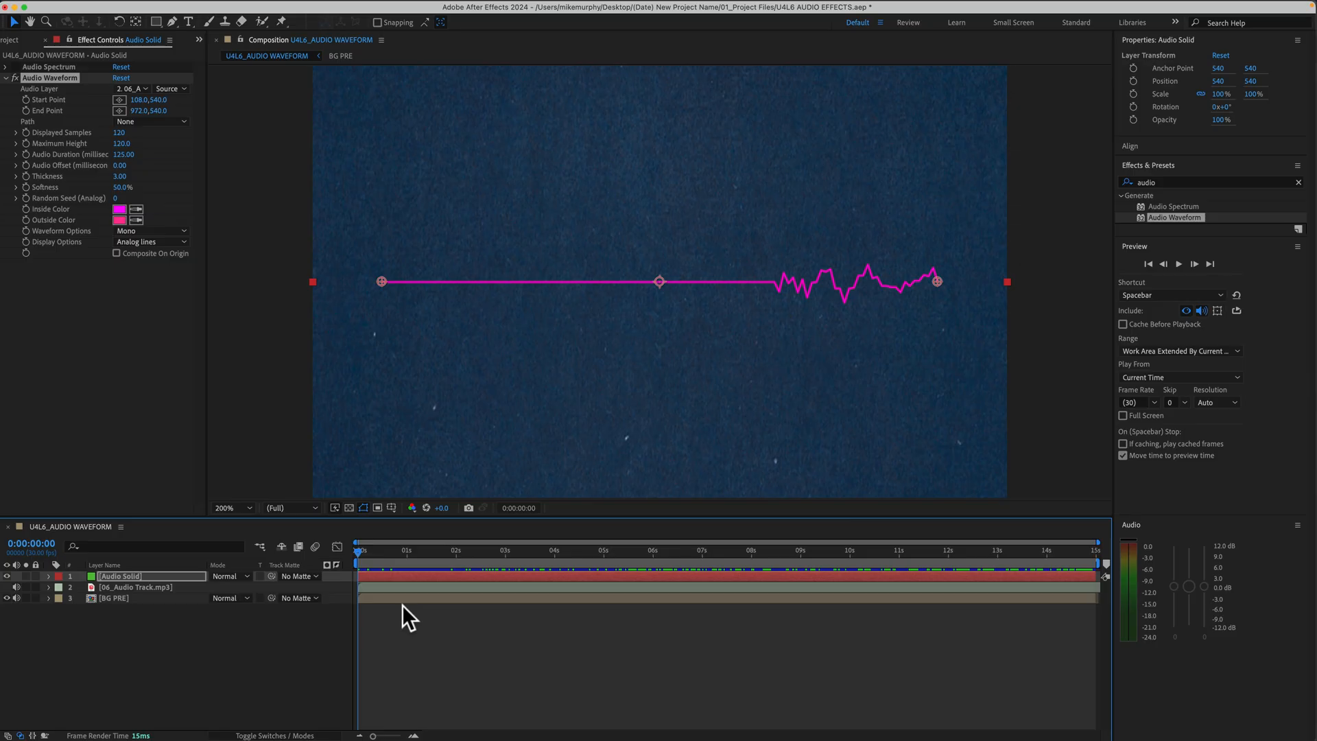
pyautogui.press('space')
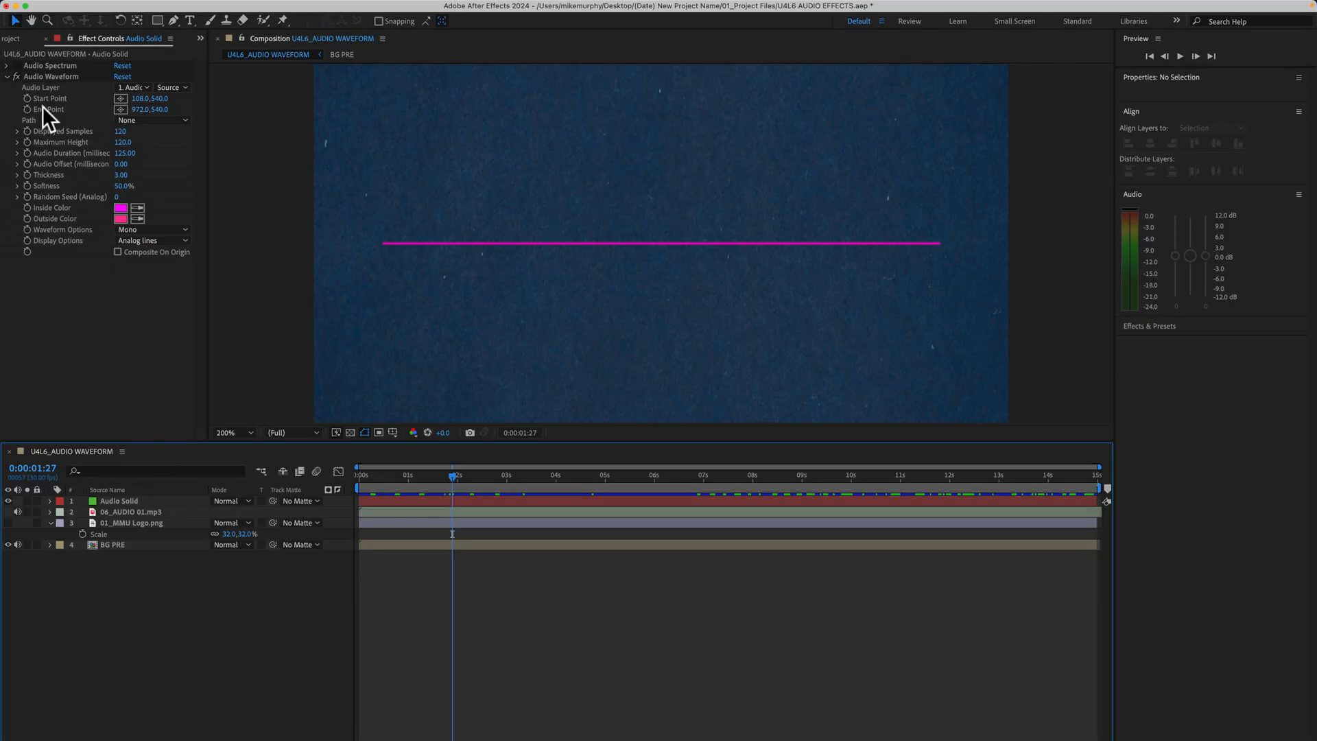
# - Add 06_AUDIO 02 .mp3 to the timeline directly below Audio Solid, and display the effect controls of Audio Solid
pyautogui.click(16, 41)
pyautogui.moveTo(46, 174); pyautogui.dragTo(125, 506)
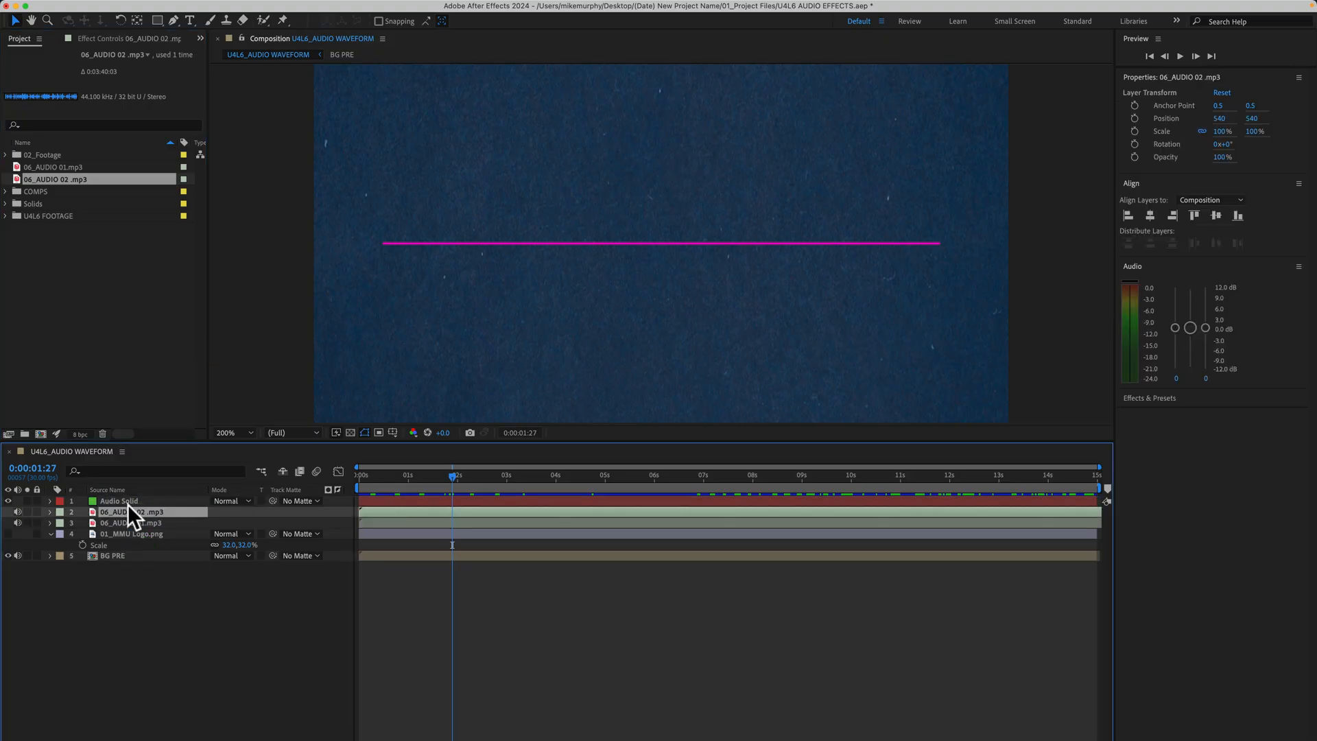
pyautogui.click(131, 501)
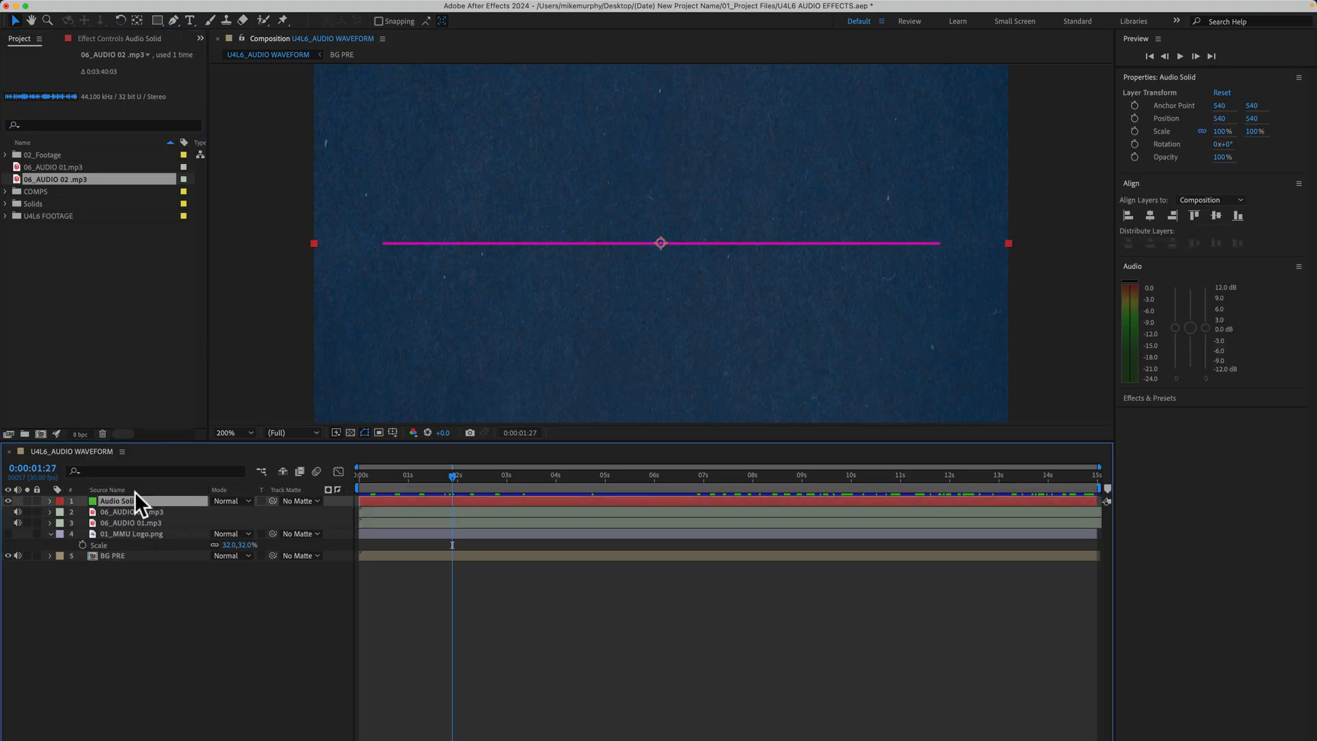
pyautogui.click(112, 39)
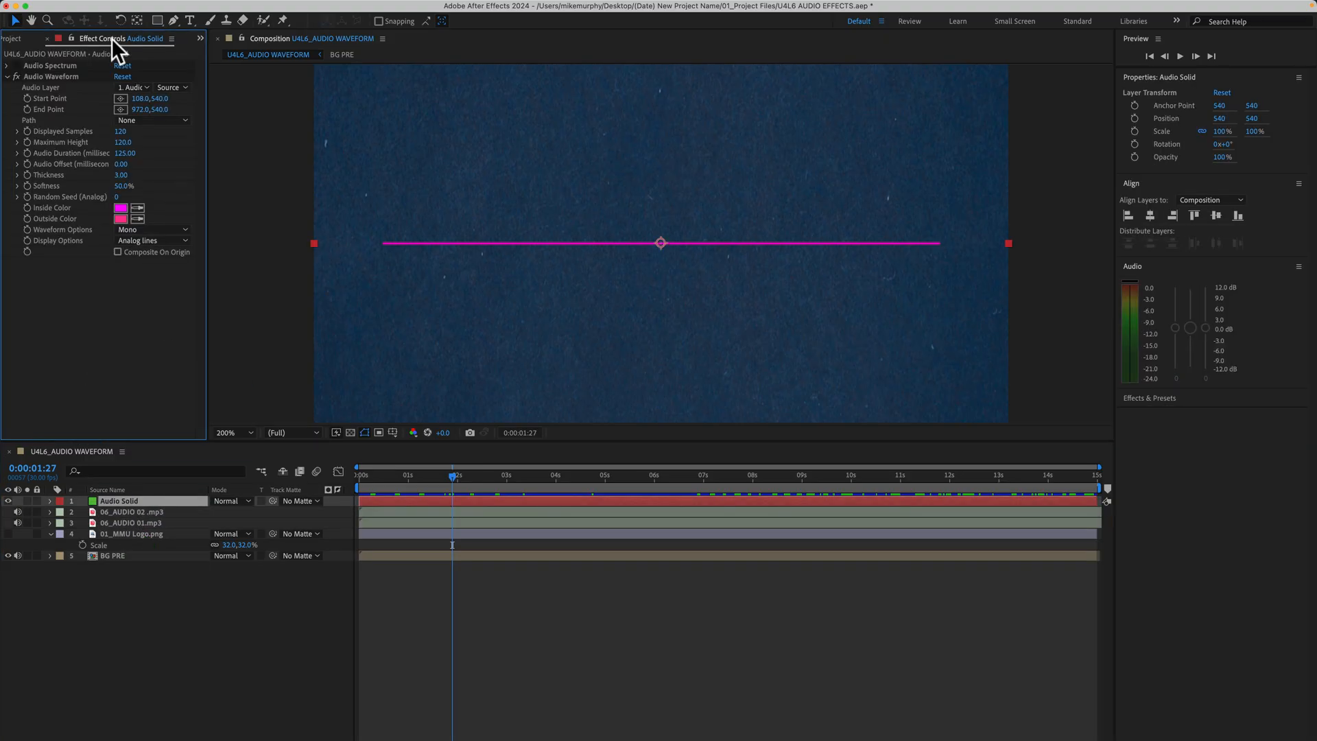
# - Set the Audio Waveform effect's Audio Layer to 06_AUDIO 02 .mp3, and switch the effect on and off to compare it with Audio Spectrum
pyautogui.click(145, 87)
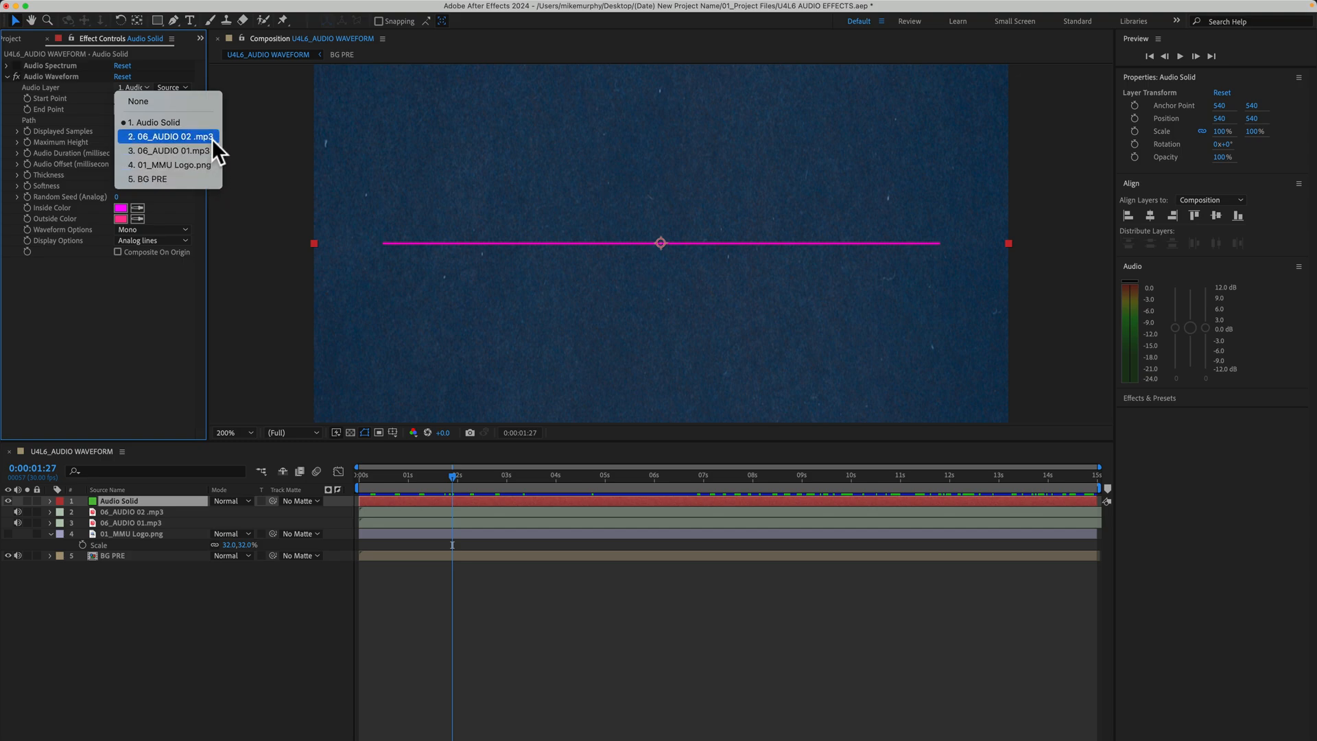
pyautogui.click(213, 137)
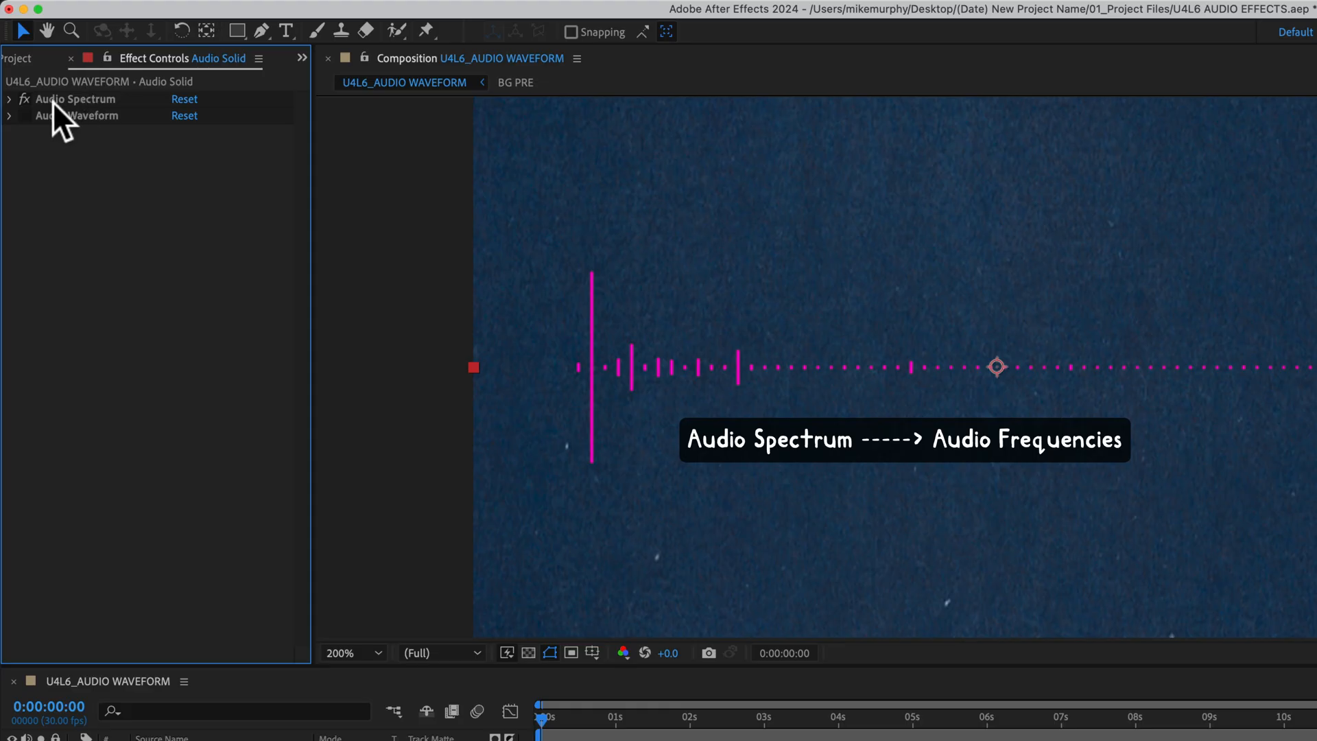
pyautogui.click(24, 115)
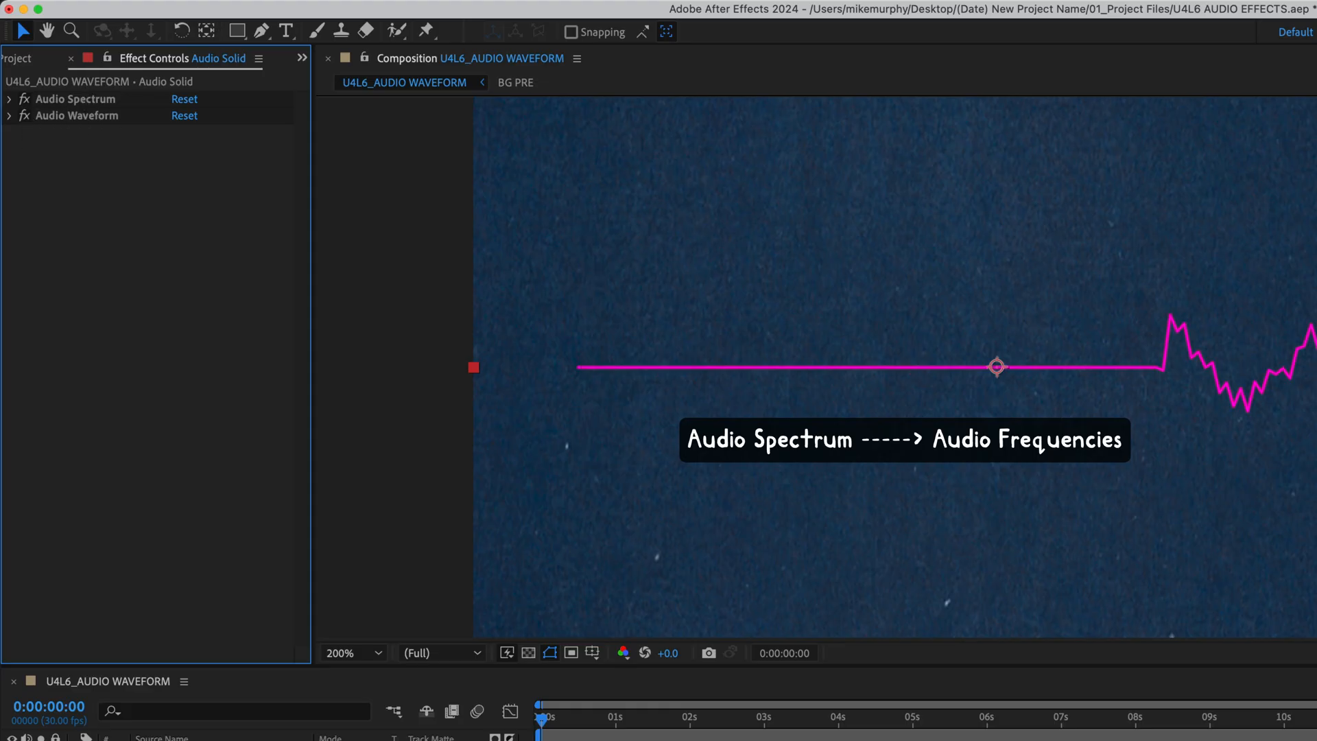
pyautogui.click(25, 114)
# - Expand the Audio Spectrum settings and alternate between the Audio Spectrum and Audio Waveform effects to compare their graphics
pyautogui.click(9, 99)
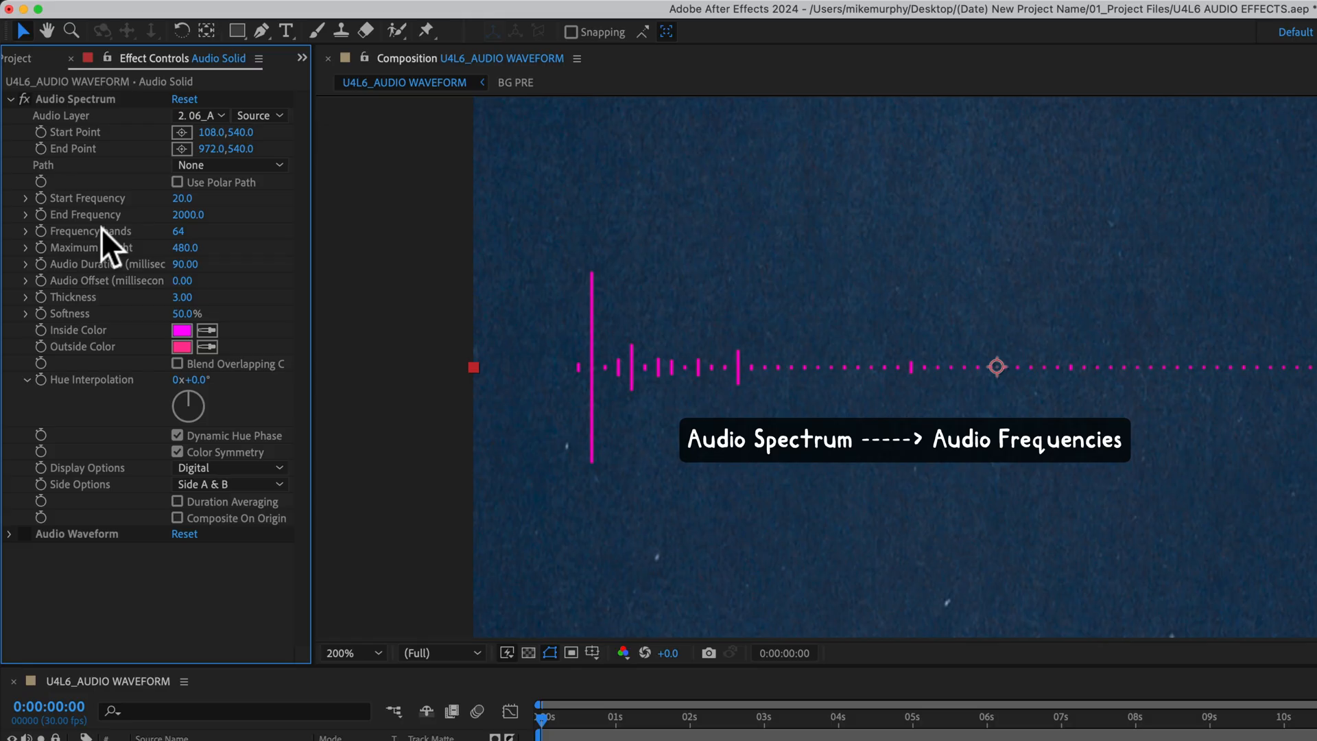
pyautogui.click(46, 98)
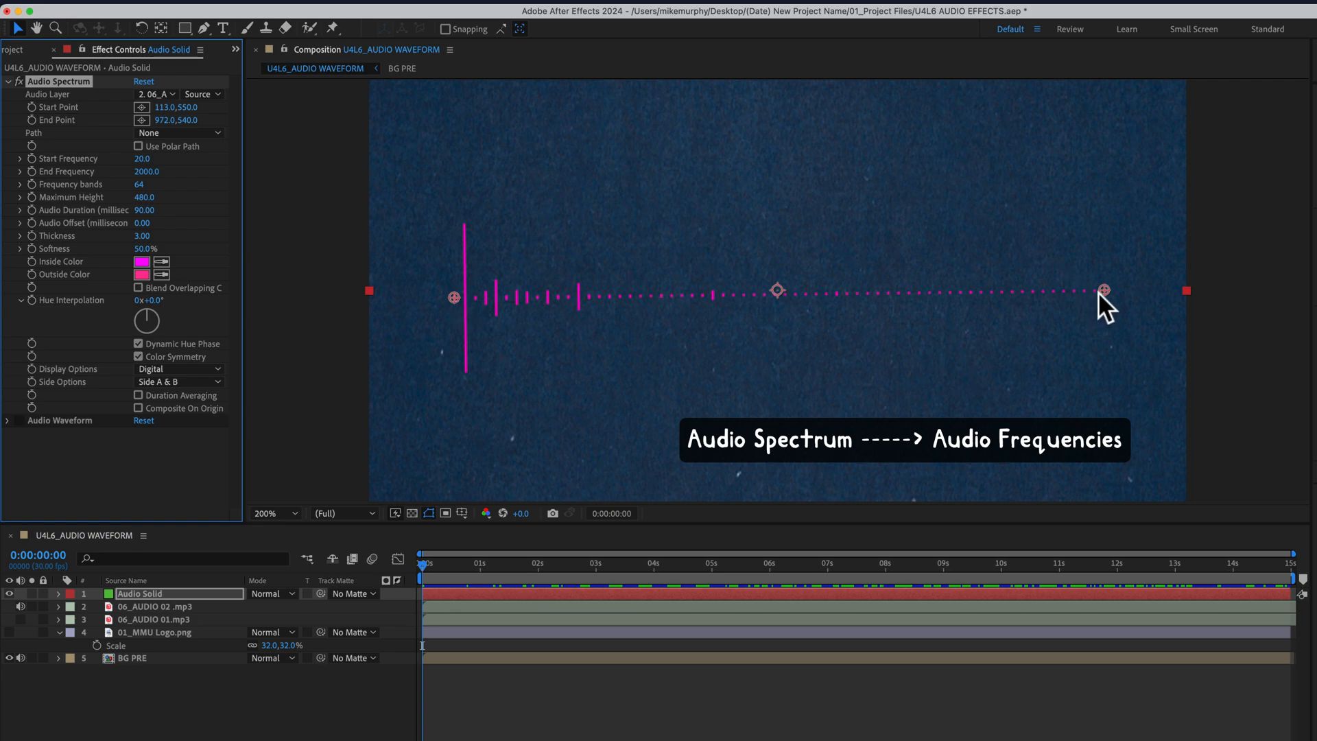
pyautogui.click(19, 81)
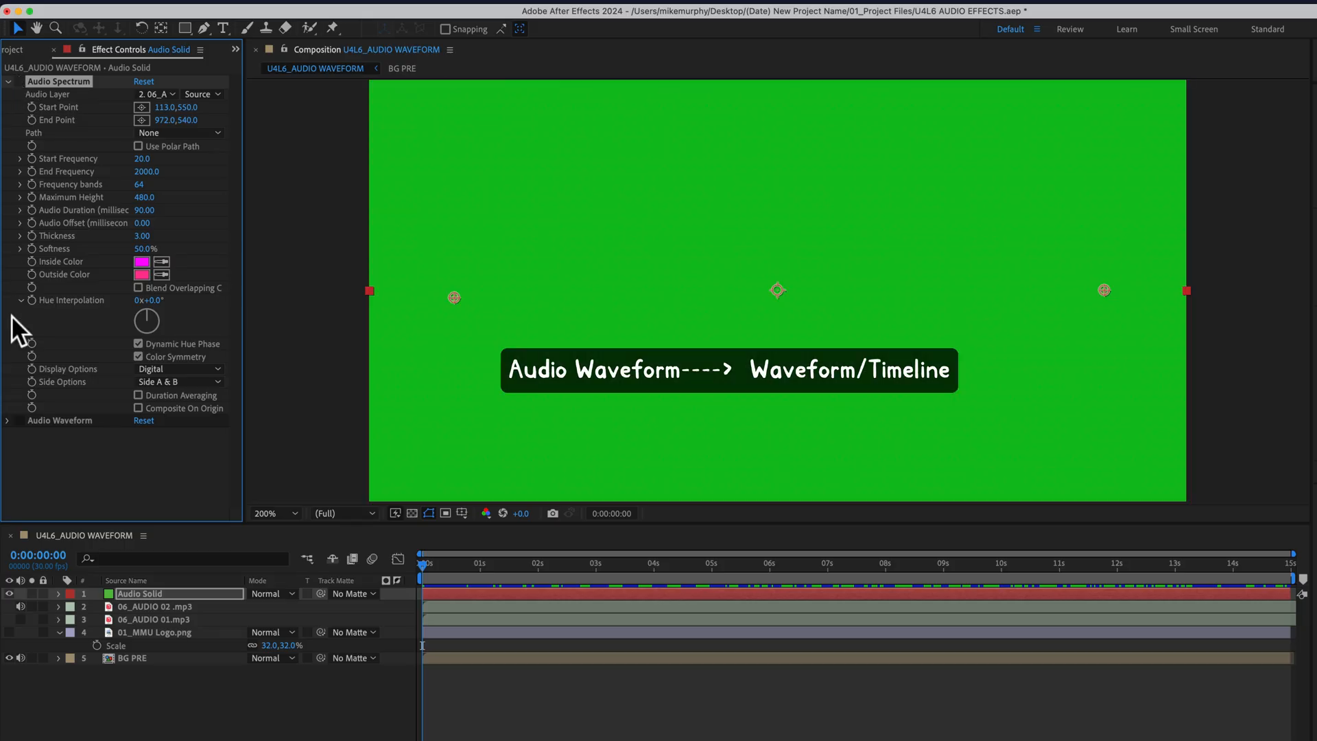
pyautogui.click(19, 420)
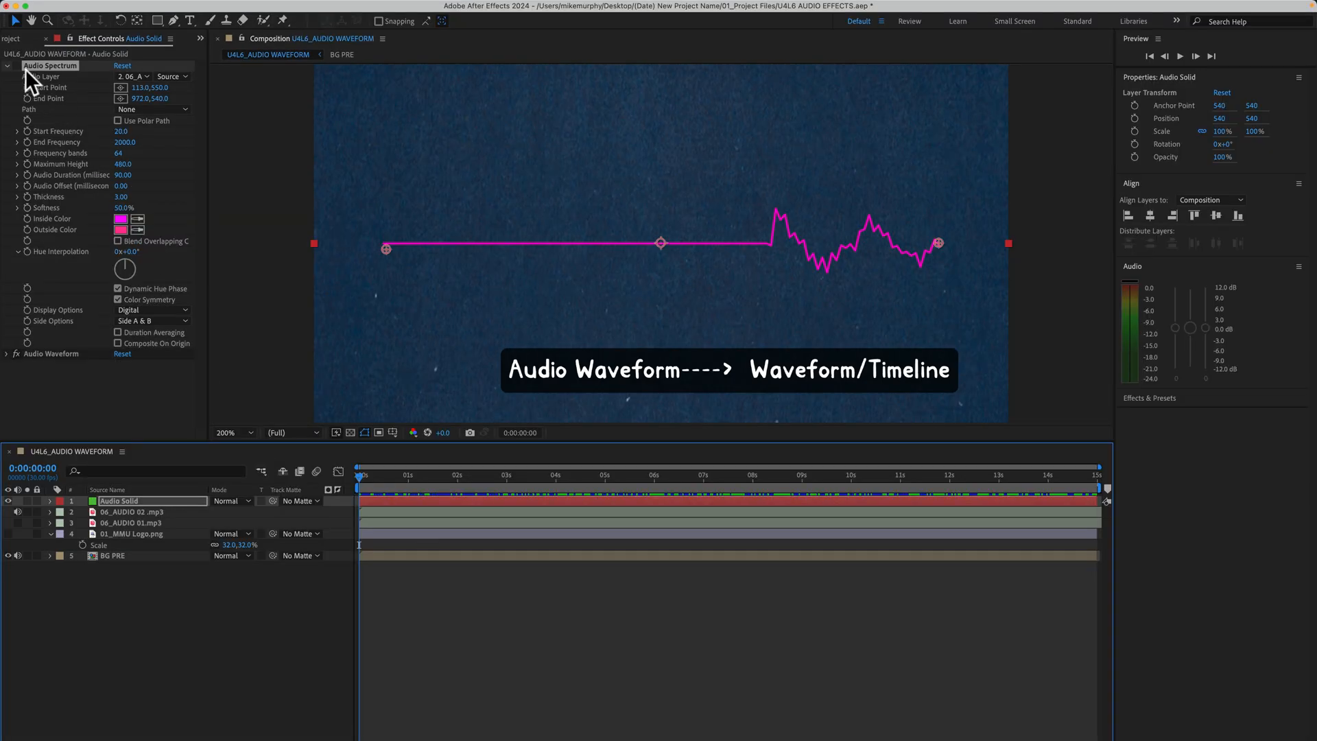
pyautogui.click(18, 65)
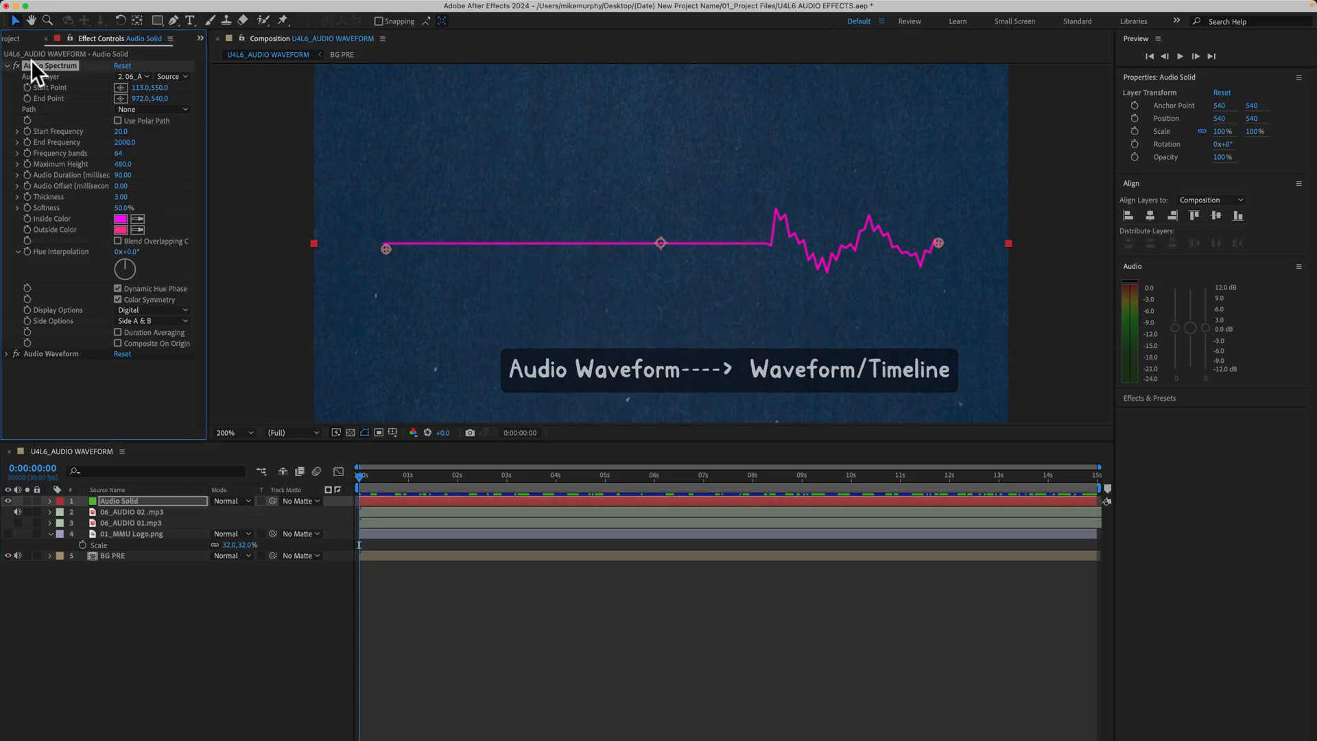
pyautogui.click(17, 353)
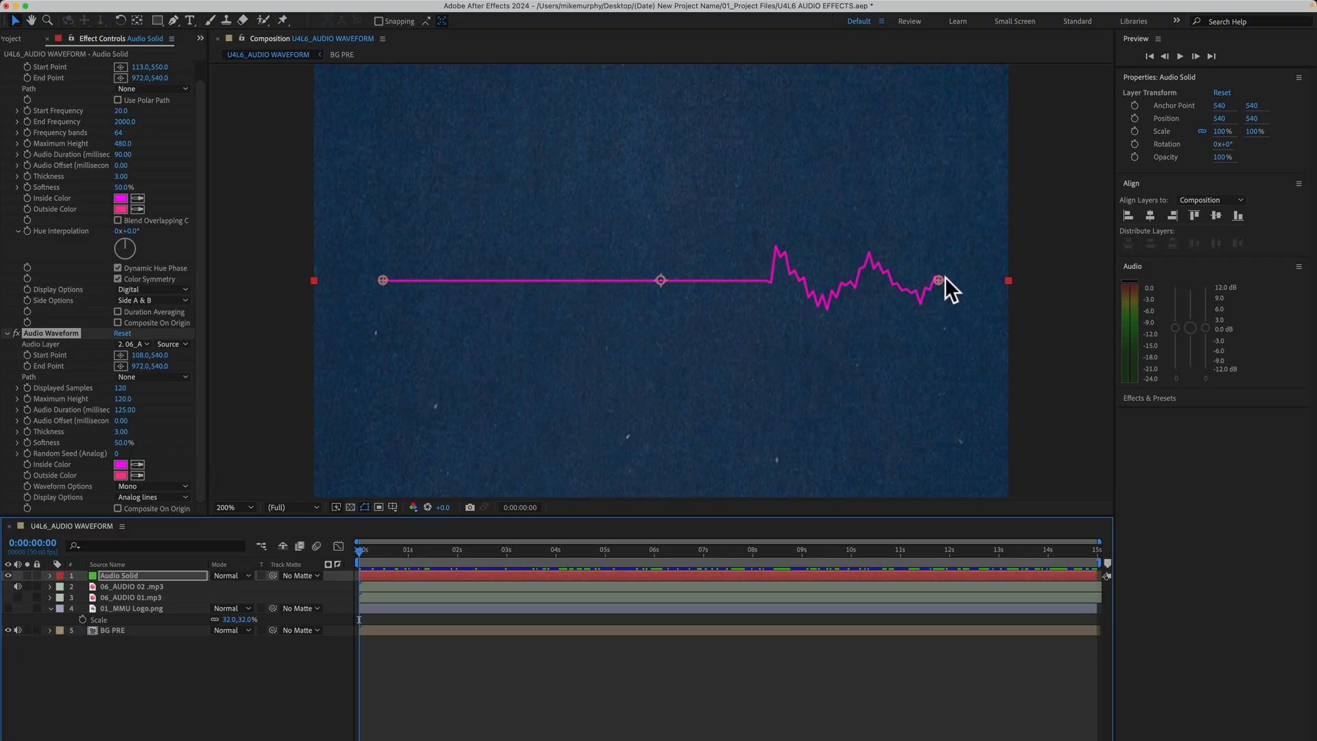
# - Move the Audio Waveform's Start Point to about 904, 779 and End Point to about 20, 237, and try the Digital display option
pyautogui.moveTo(385, 281); pyautogui.dragTo(894, 433)
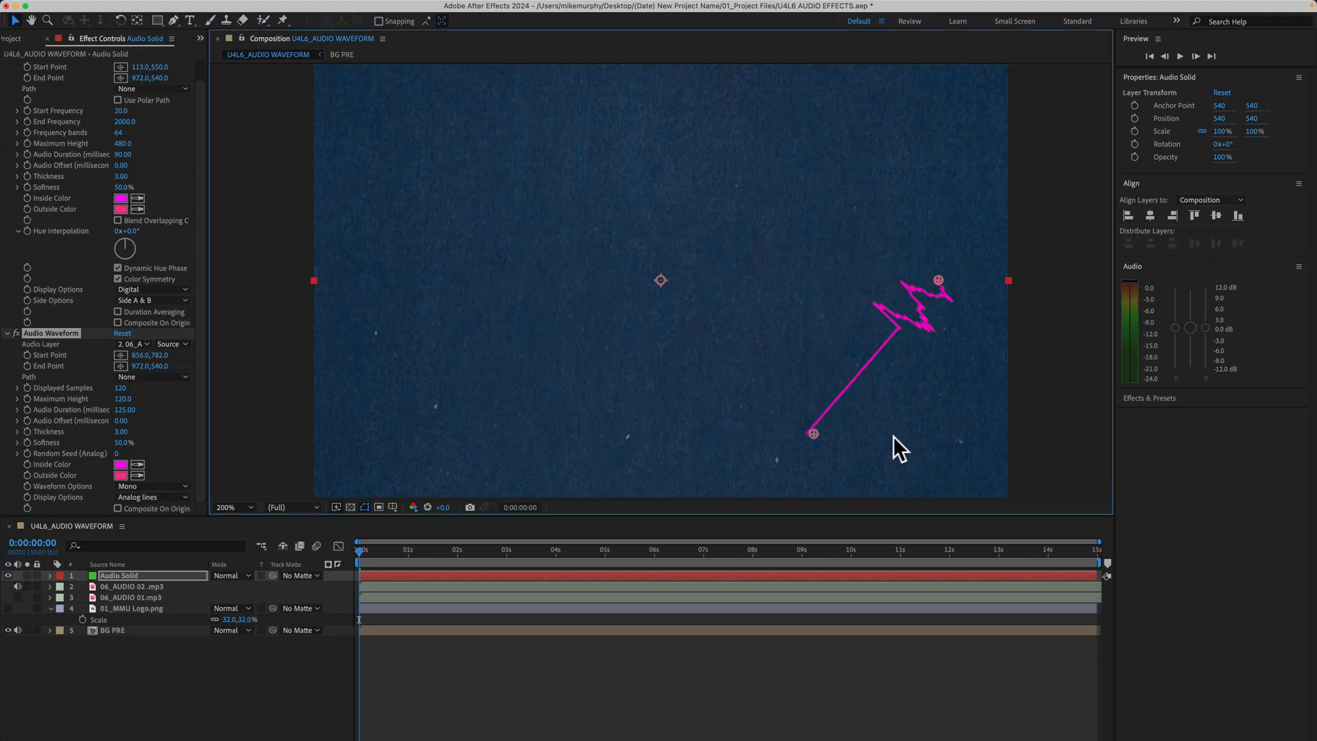
pyautogui.moveTo(939, 279); pyautogui.dragTo(326, 84)
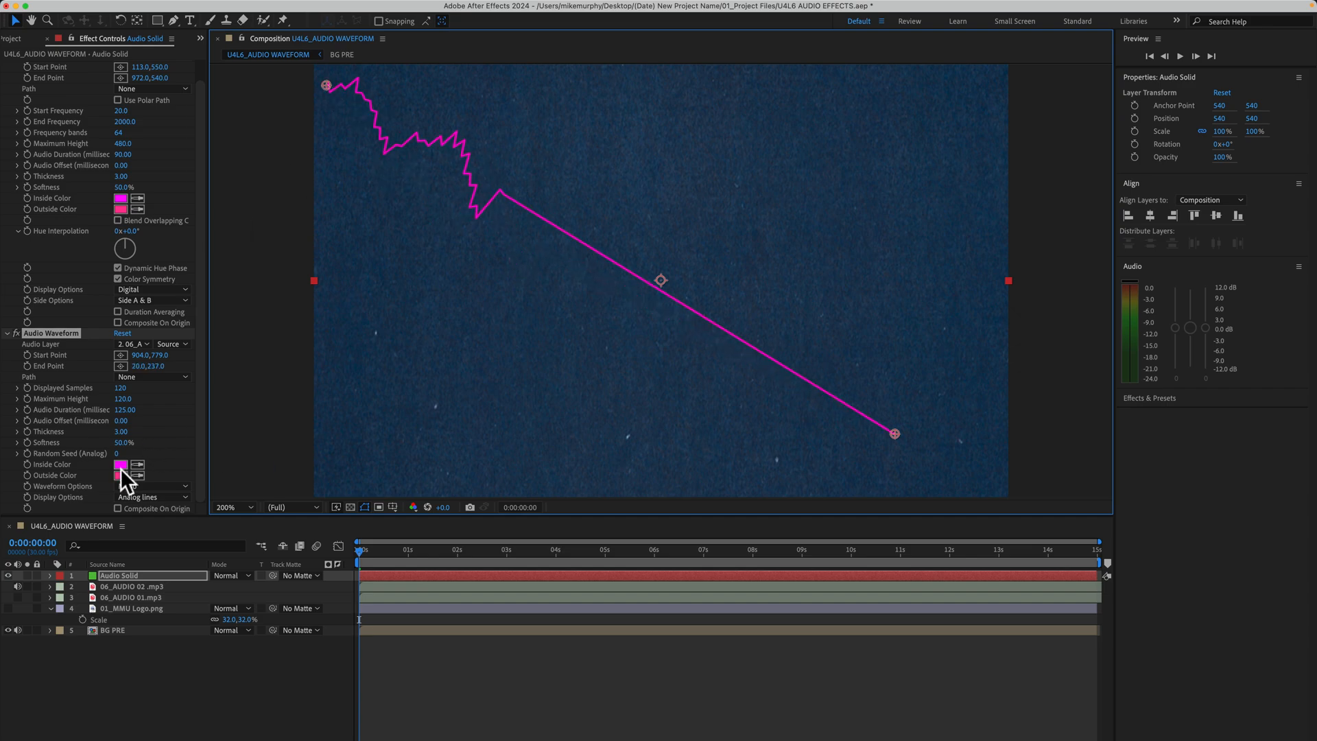
pyautogui.click(137, 498)
pyautogui.click(140, 509)
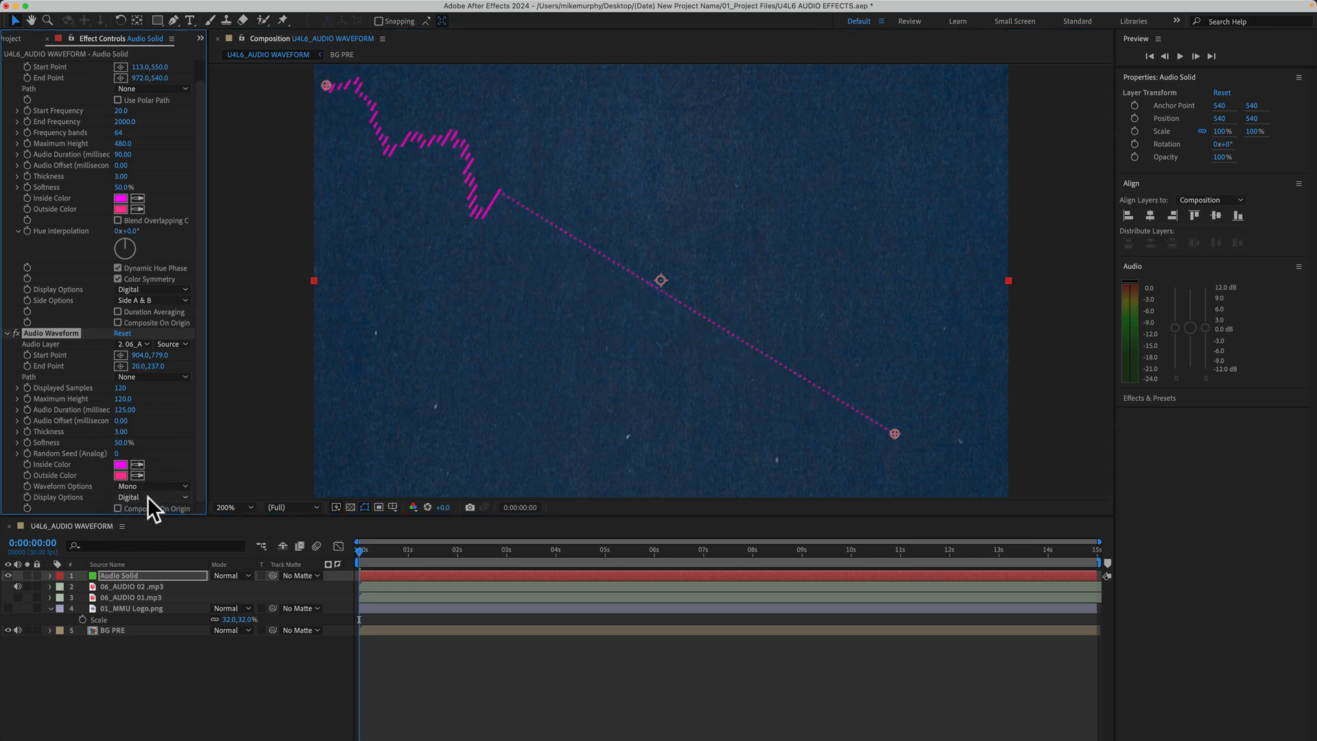
pyautogui.click(153, 537)
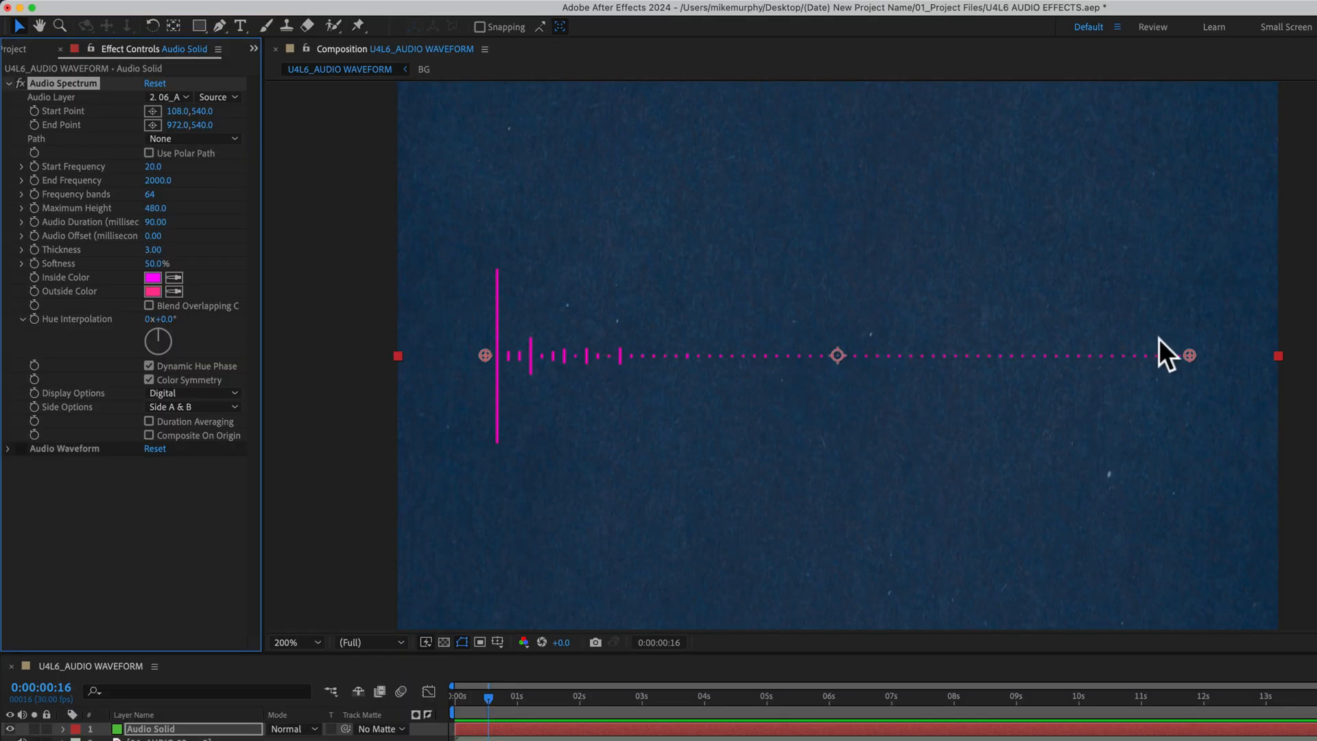
# - Try moving the Audio Spectrum's Start Point to about 103, 544 and its End Point to about 927, 560 in the composition
pyautogui.moveTo(484, 351)
pyautogui.mouseDown()
pyautogui.moveTo(490, 199)
pyautogui.moveTo(529, 366)
pyautogui.moveTo(918, 351)
pyautogui.moveTo(589, 371)
pyautogui.moveTo(733, 362)
pyautogui.moveTo(487, 357)
pyautogui.mouseUp()
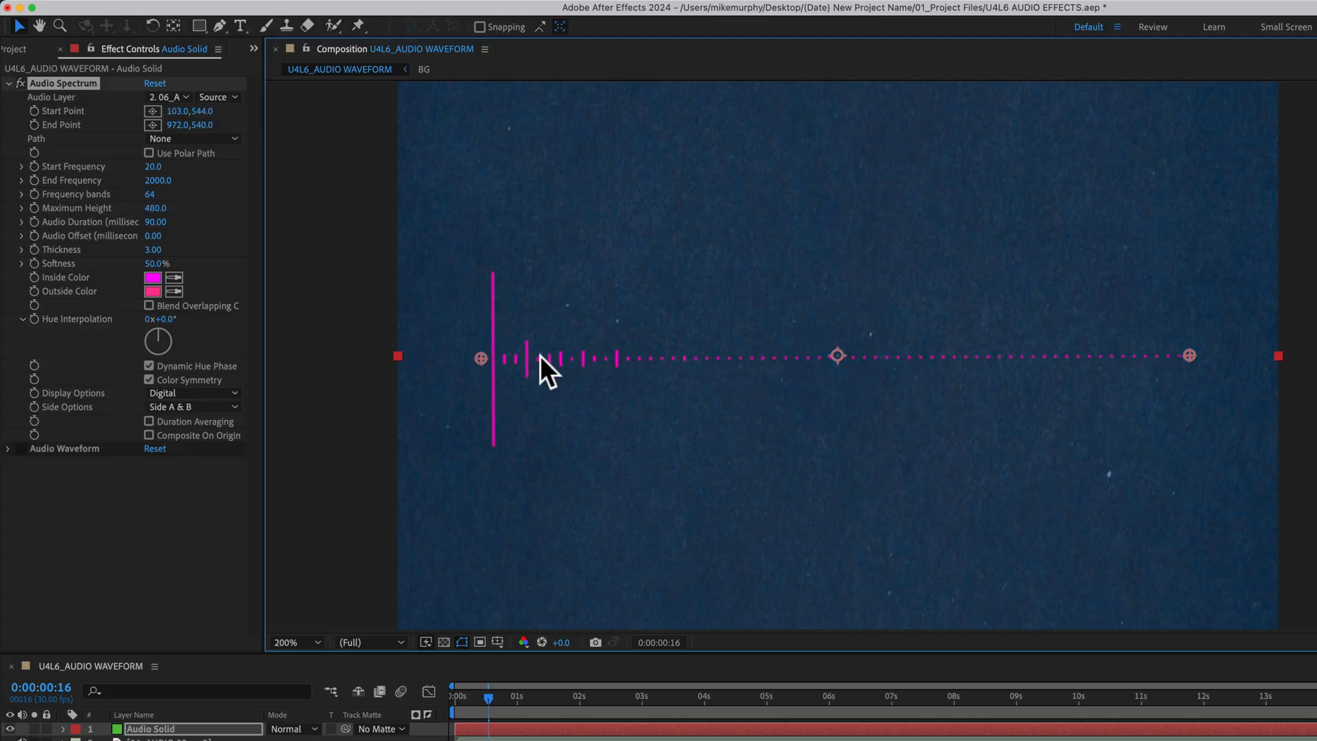
pyautogui.moveTo(1191, 356); pyautogui.dragTo(950, 379)
pyautogui.moveTo(1074, 378); pyautogui.dragTo(1152, 371)
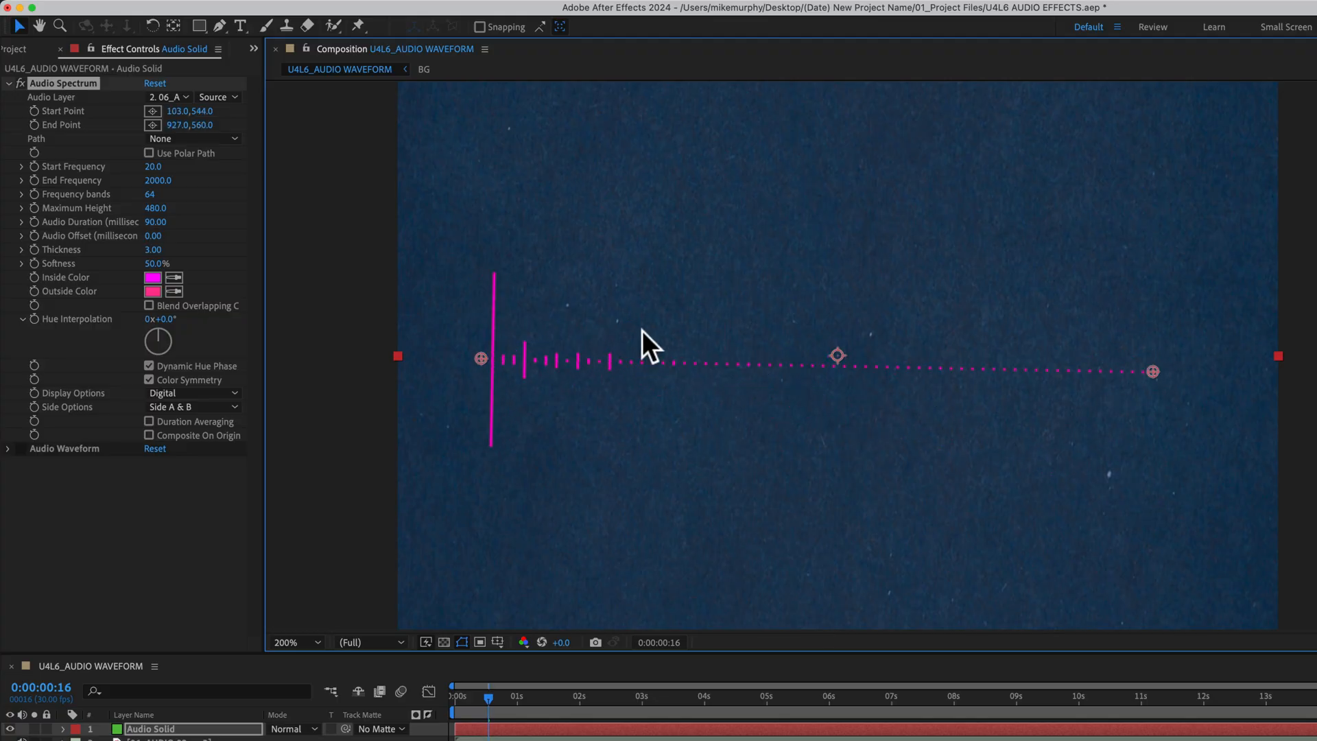
pyautogui.click(318, 353)
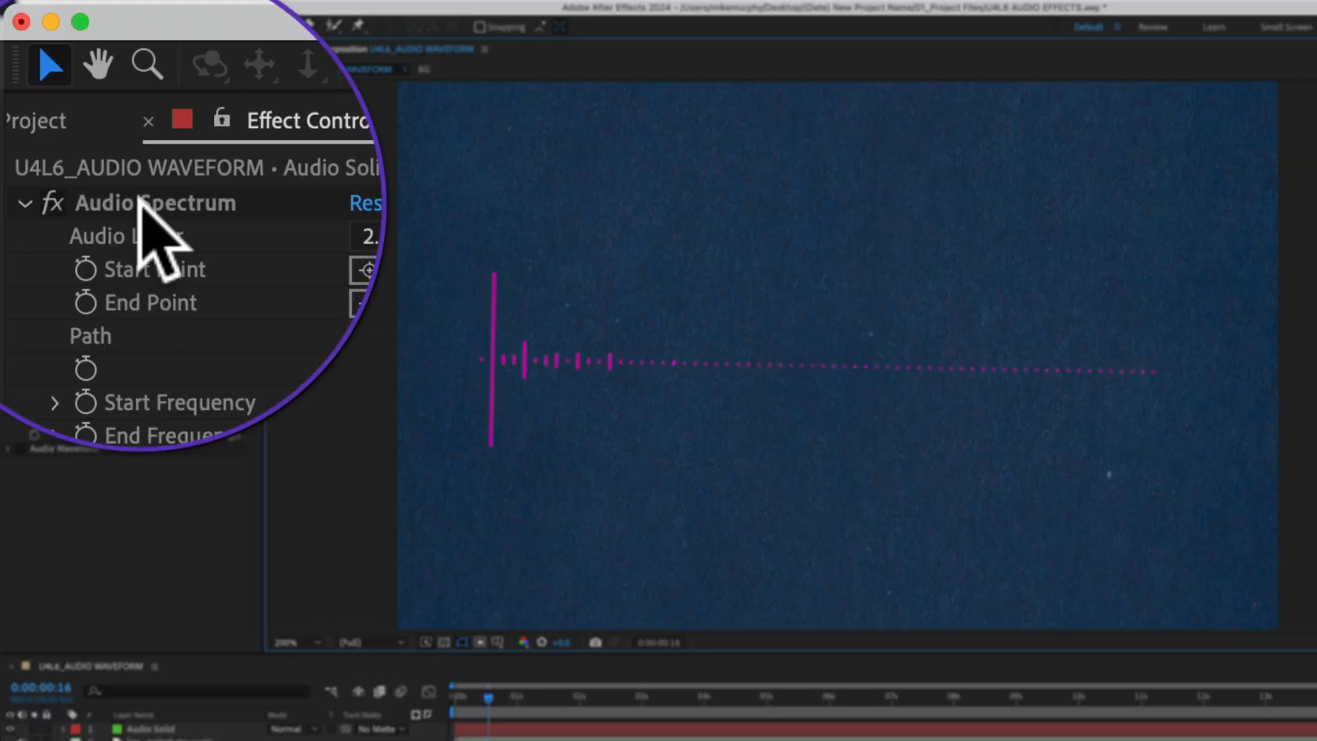
pyautogui.click(139, 200)
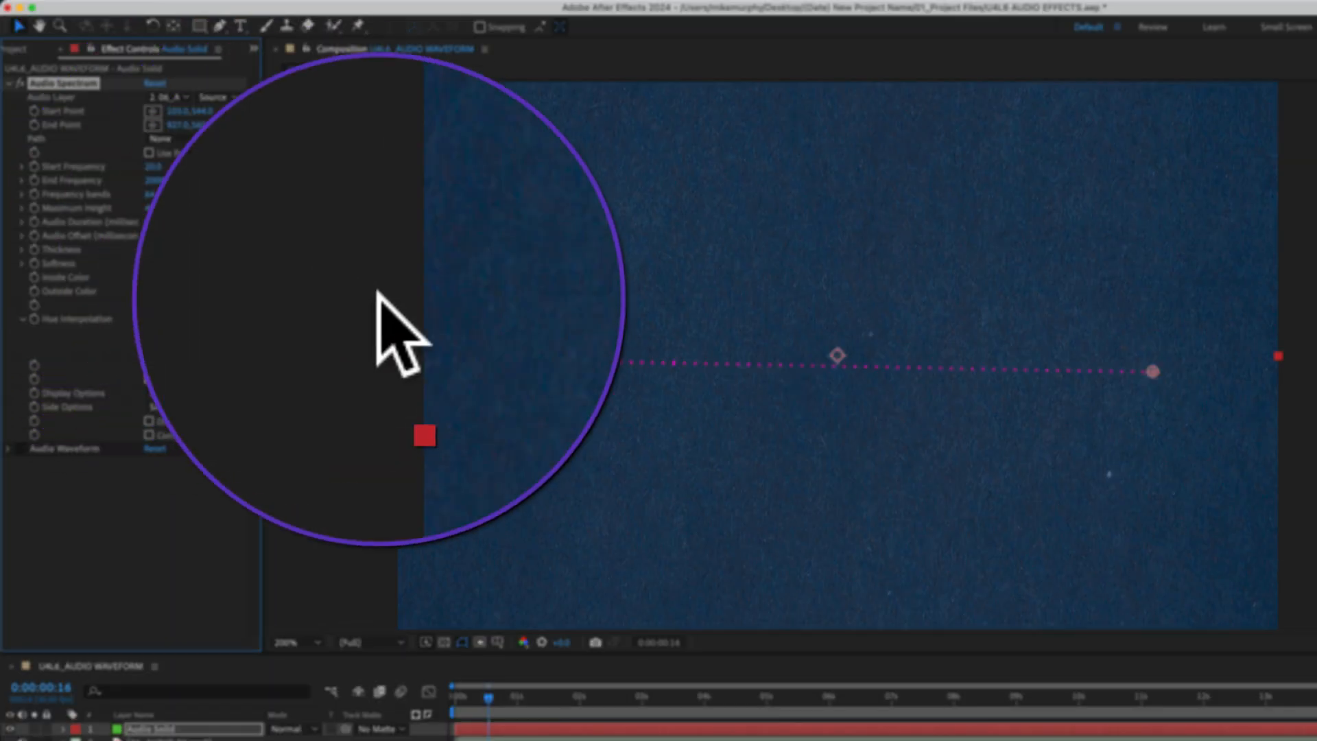
# - Reset the Audio Spectrum effect, set its Audio Layer to 06_AUDIO 02.mp3 and preview the composition
pyautogui.click(155, 83)
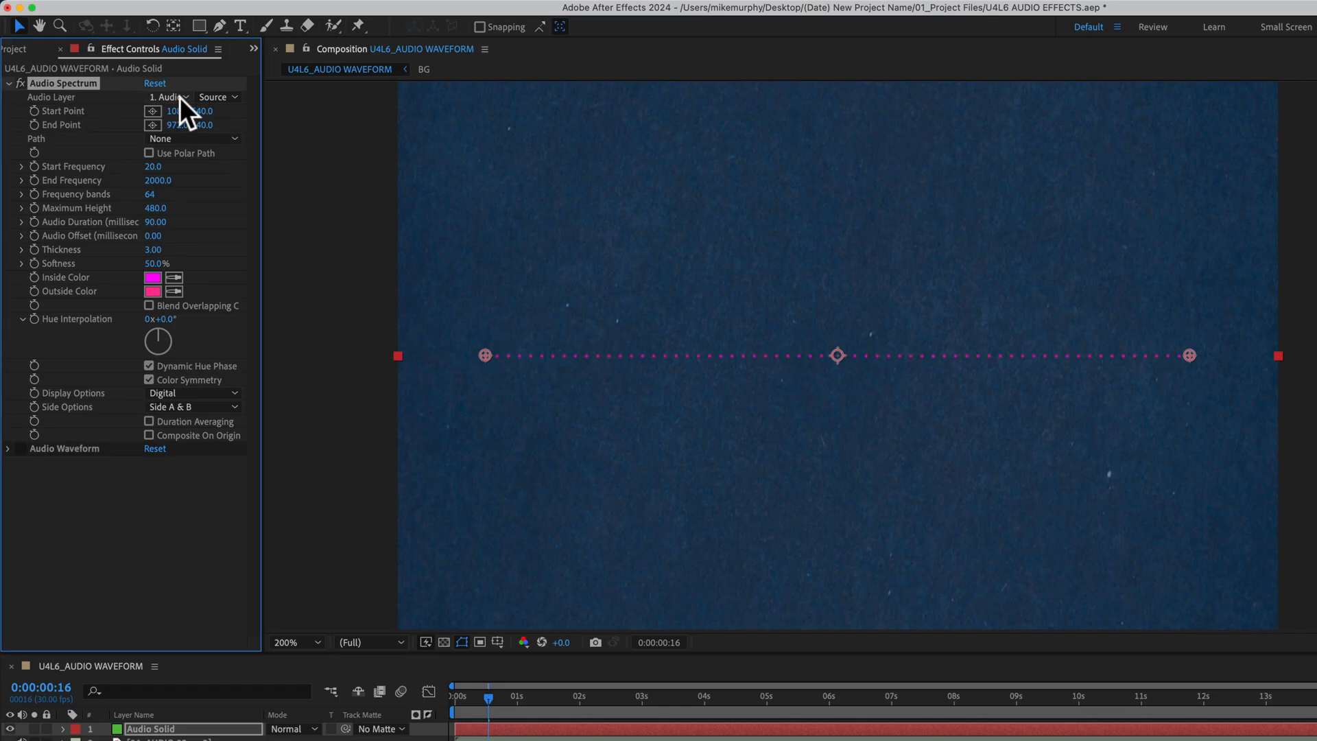
pyautogui.click(180, 97)
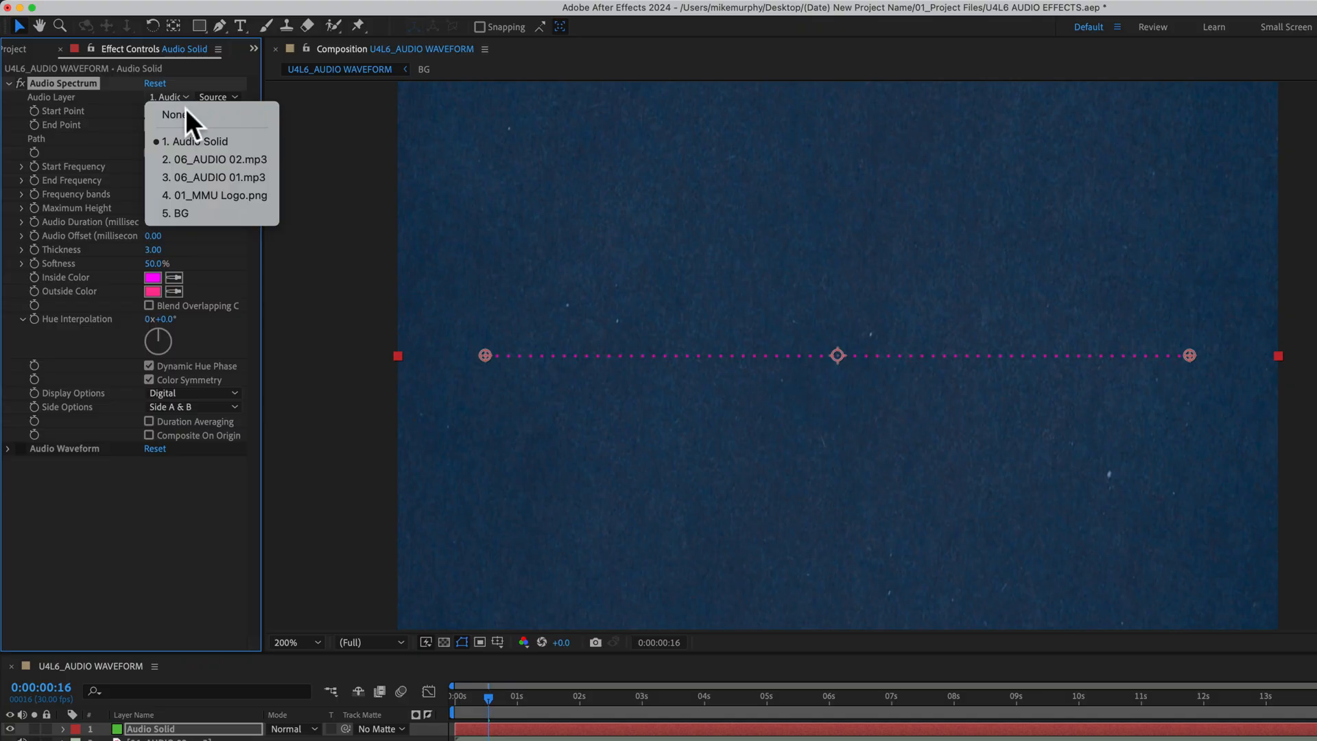
pyautogui.click(237, 158)
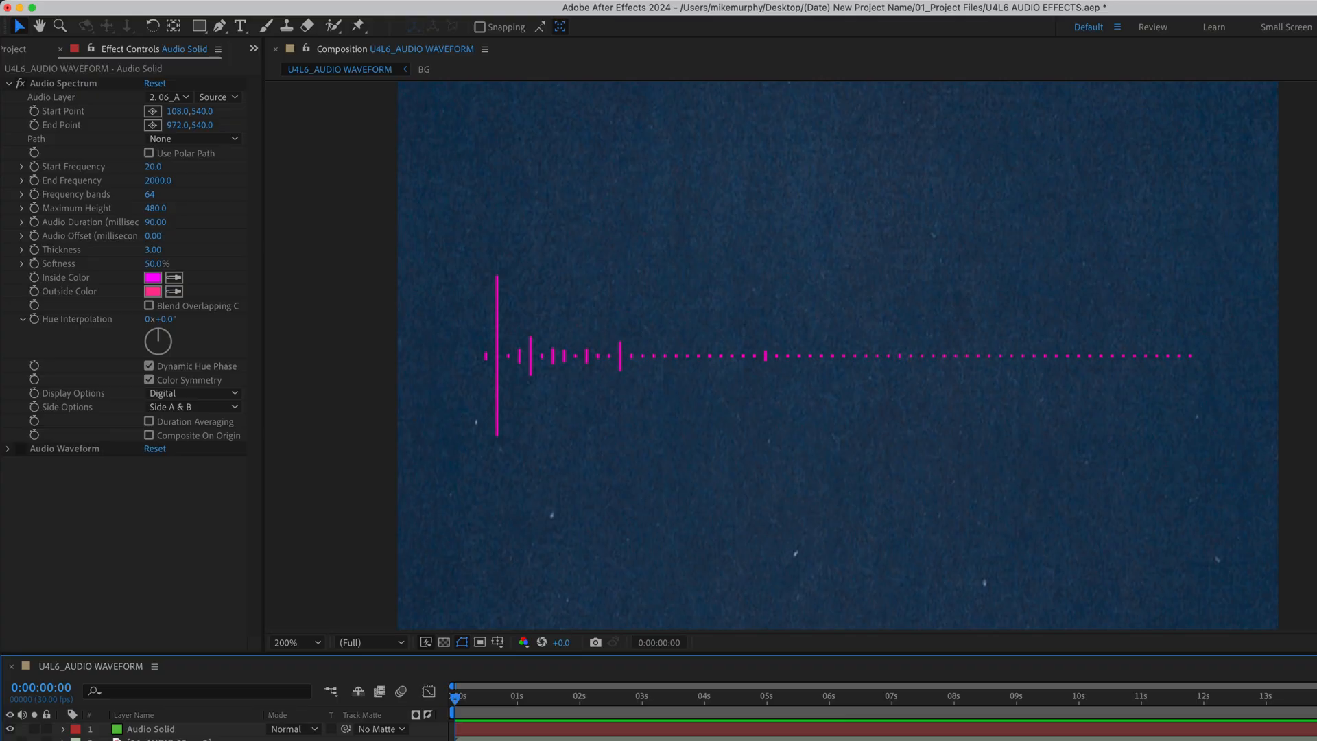
pyautogui.press('space')
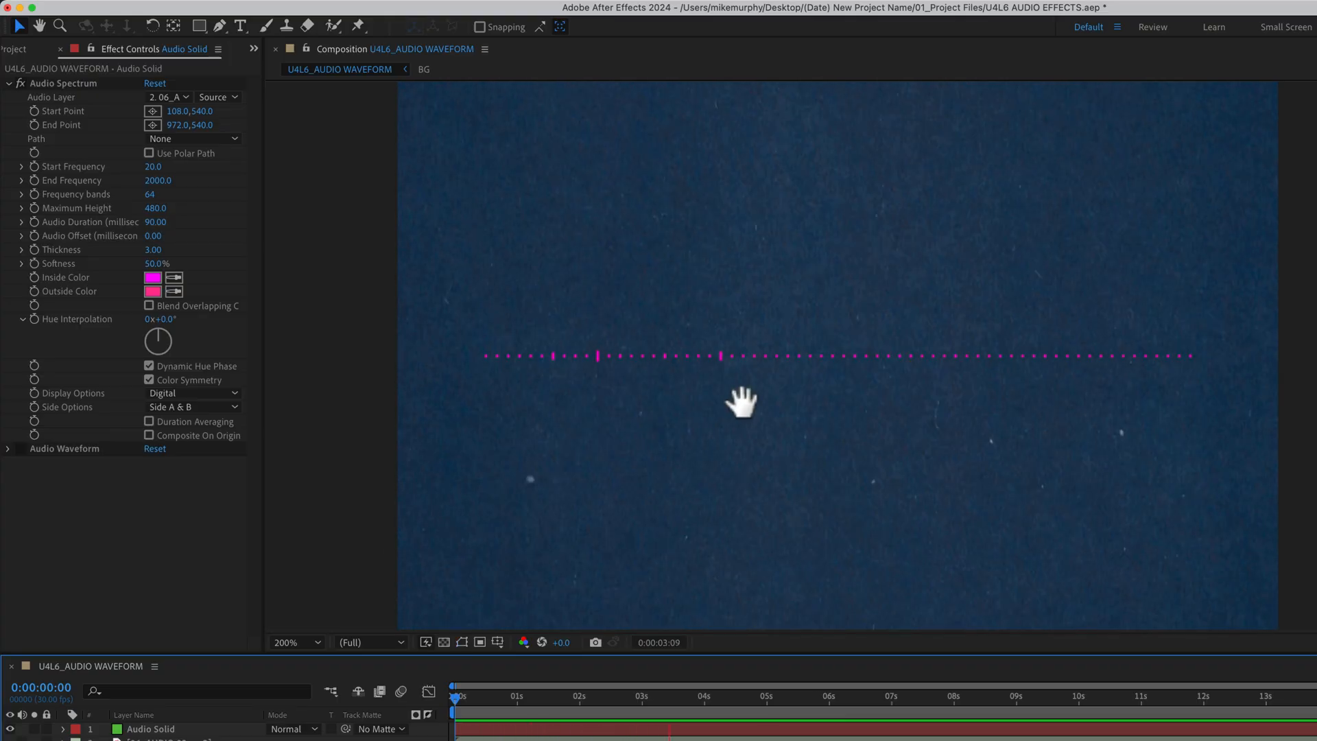
pyautogui.press('space')
# - Set the Audio Spectrum's Start Frequency to 100, End Frequency to 600, Maximum Height to 1350, Audio Duration to 130, Audio Offset to 400 and Thickness to 4
pyautogui.click(177, 550)
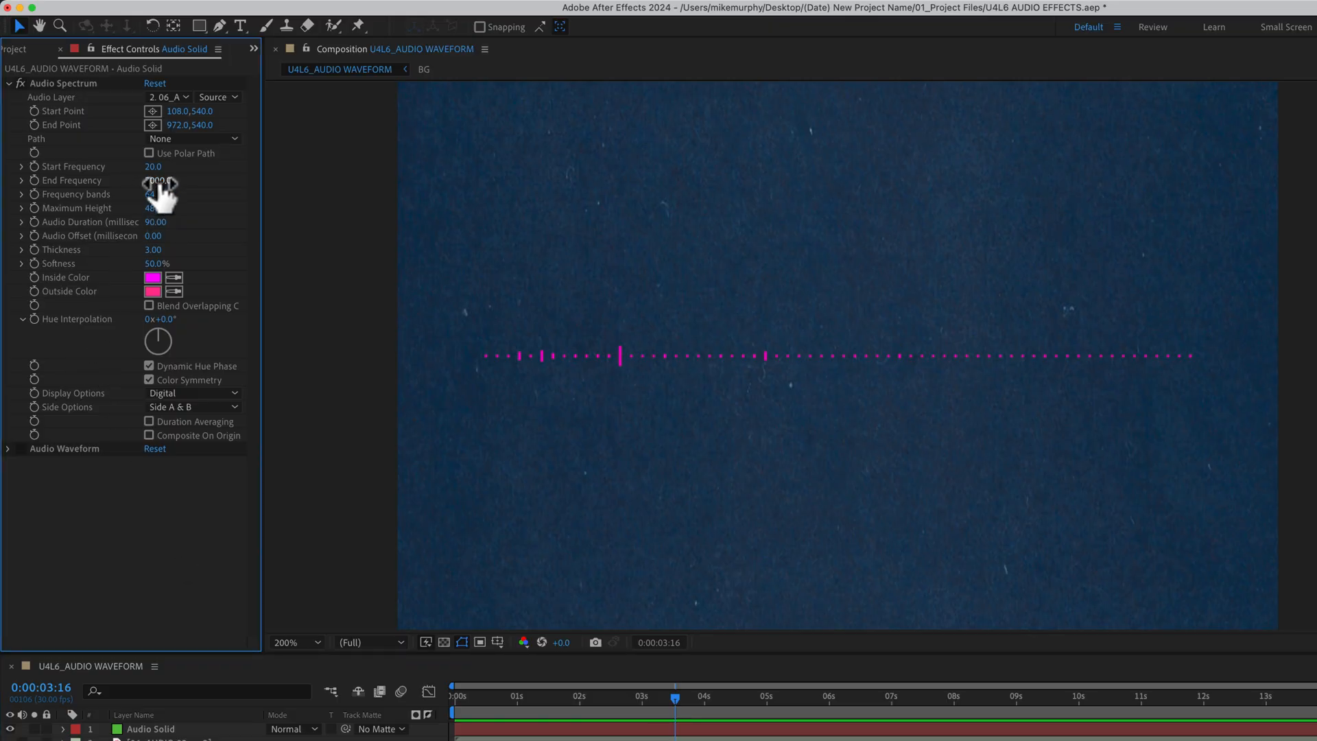
pyautogui.moveTo(159, 183); pyautogui.dragTo(266, 210)
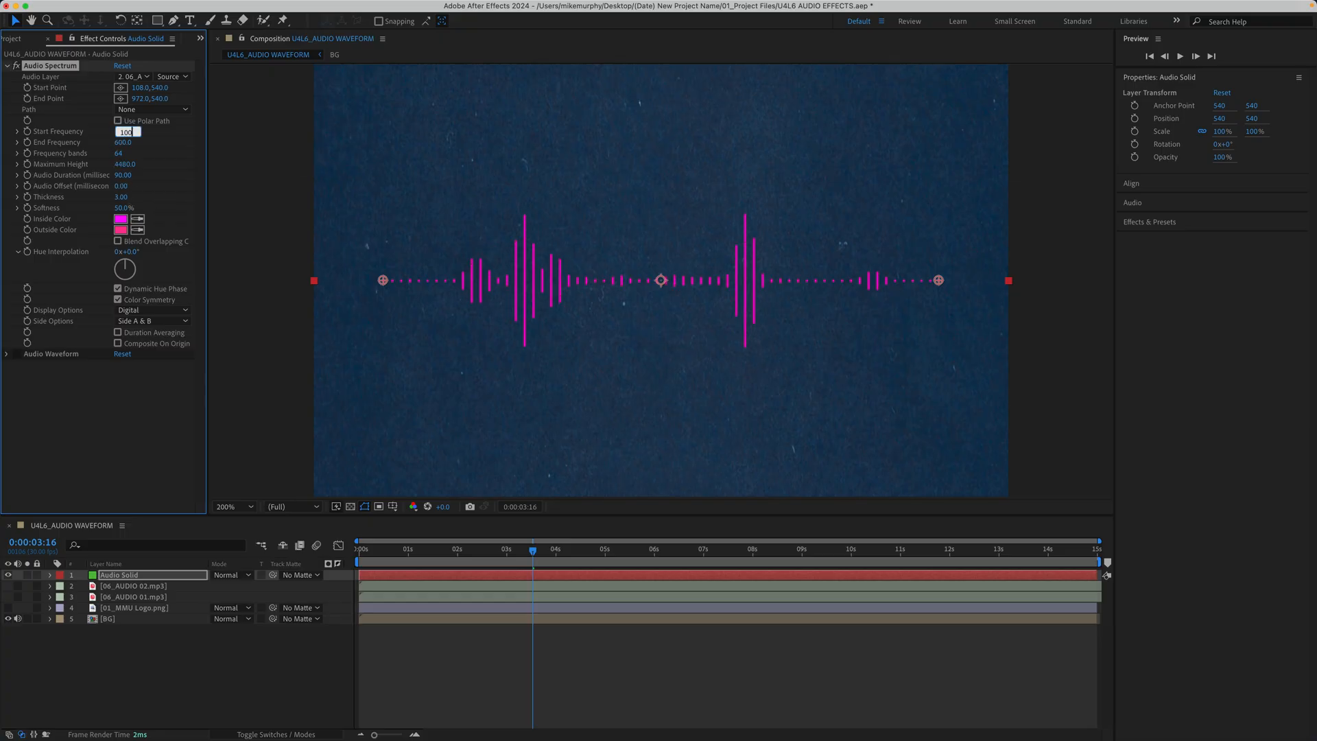
pyautogui.press('Tab')
pyautogui.press('Tab')
pyautogui.press('Tab')
pyautogui.write('1350')
pyautogui.press('Tab')
pyautogui.write('130')
pyautogui.press('Tab')
pyautogui.write('400')
pyautogui.press('Tab')
pyautogui.write('4')
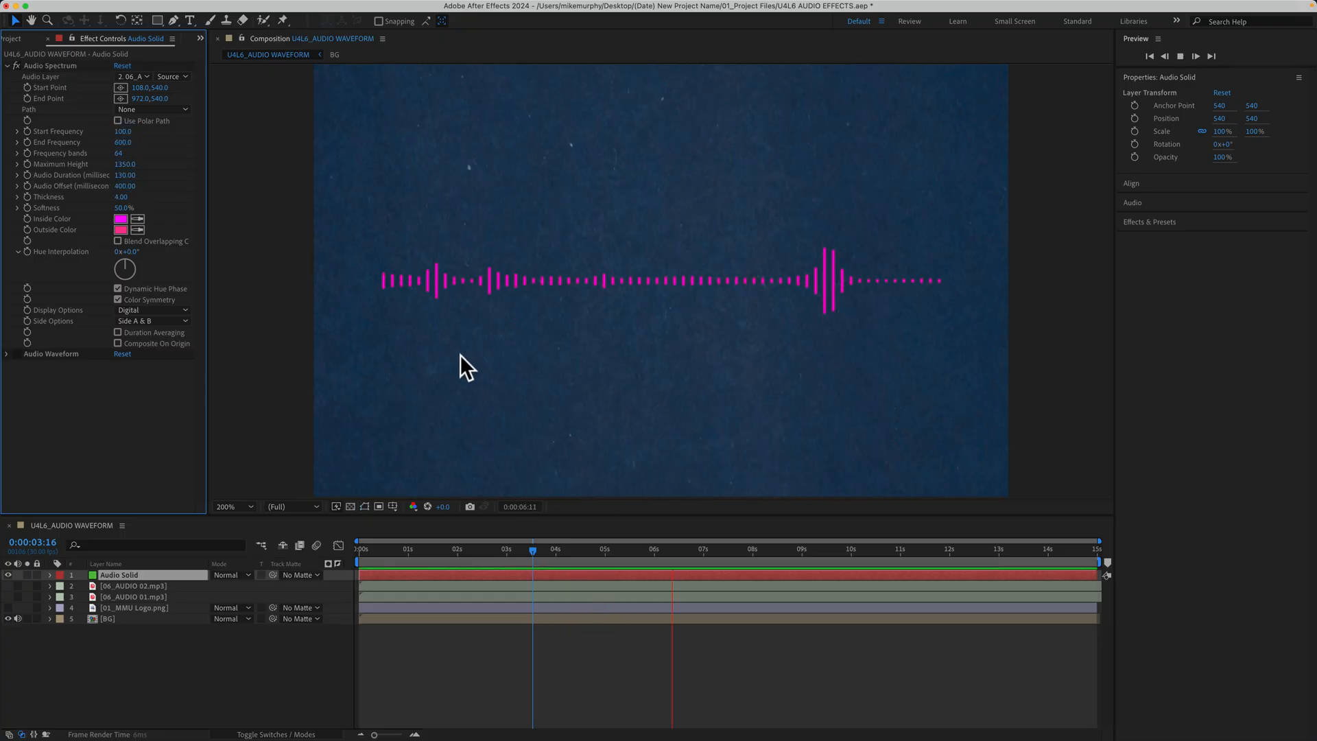
# - Stop the preview, then set the Audio Spectrum's Thickness to 4.90 and Softness to 0%, and turn off Dynamic Hue Phase
pyautogui.press('space')
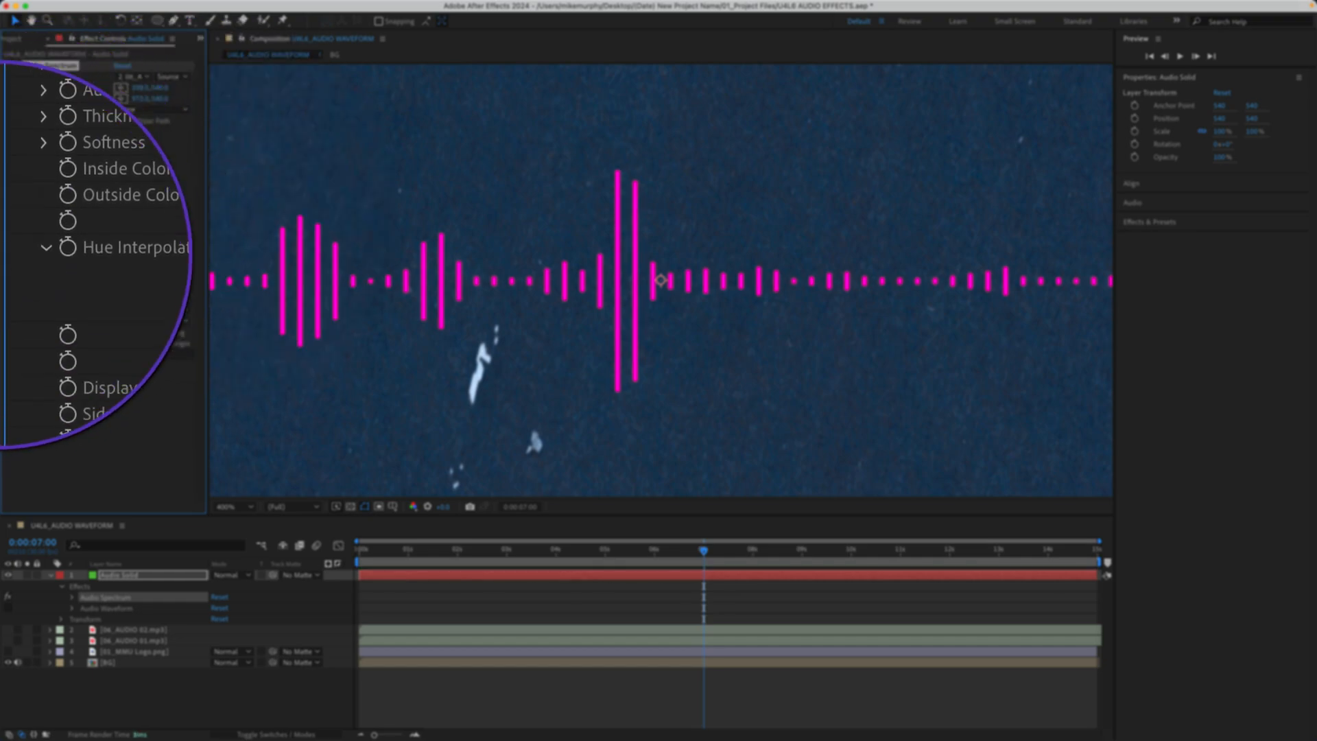
pyautogui.moveTo(122, 198); pyautogui.dragTo(53, 294)
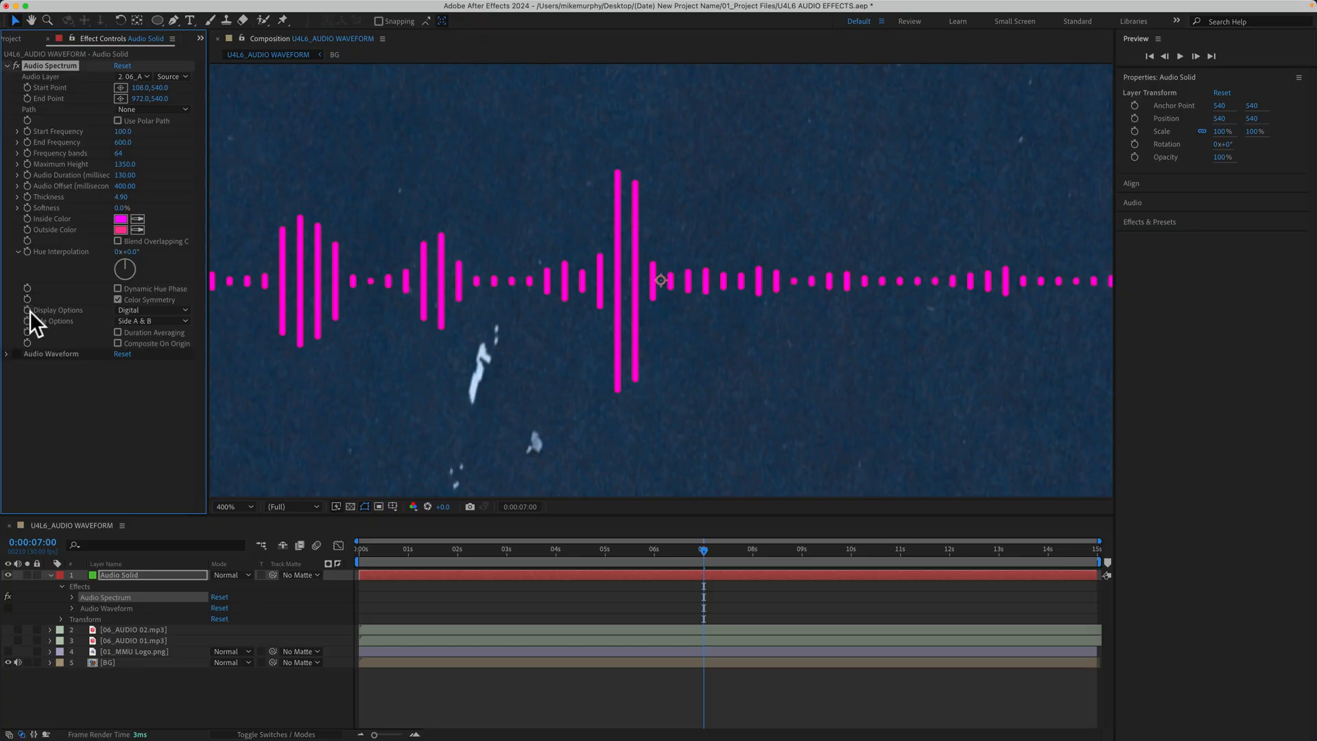
pyautogui.press(',')
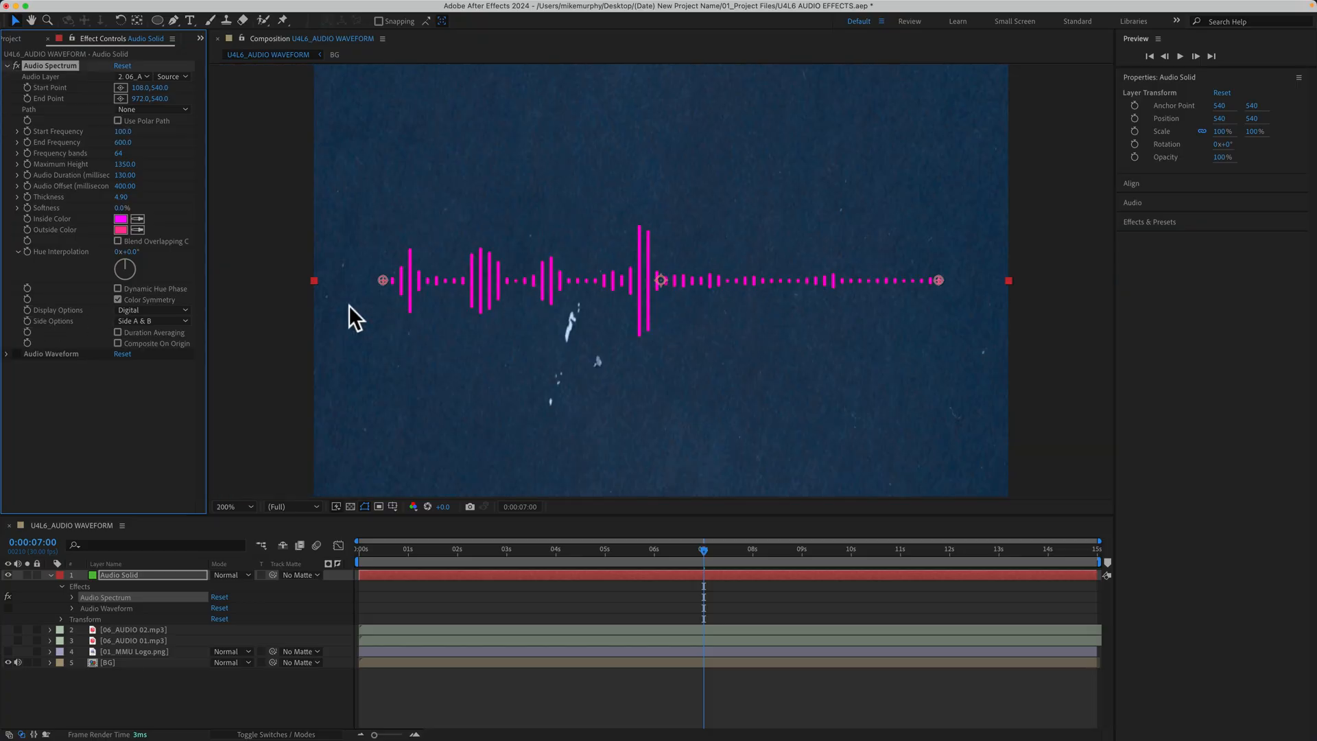
# - Preview the Audio Spectrum with Display Options set to Analog lines and Analog dots, and return the option to Digital
pyautogui.click(157, 312)
pyautogui.click(158, 337)
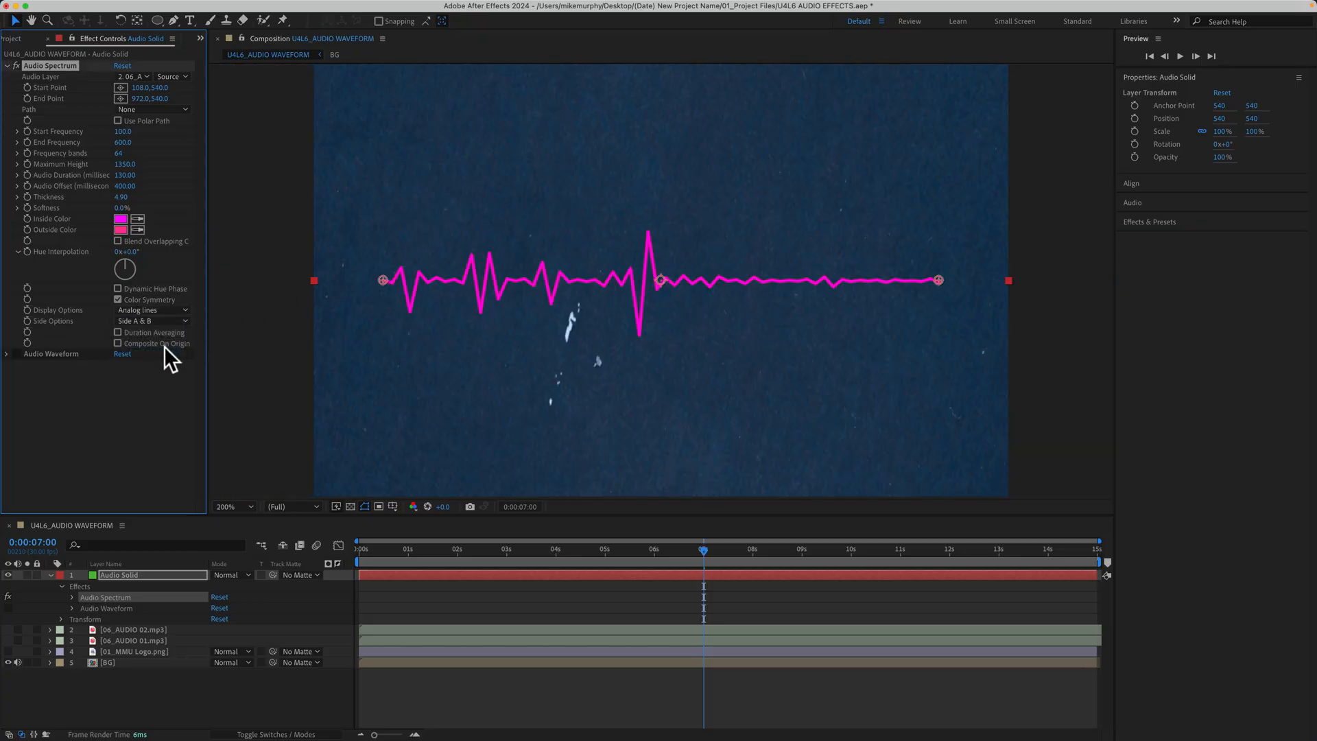
pyautogui.press('space')
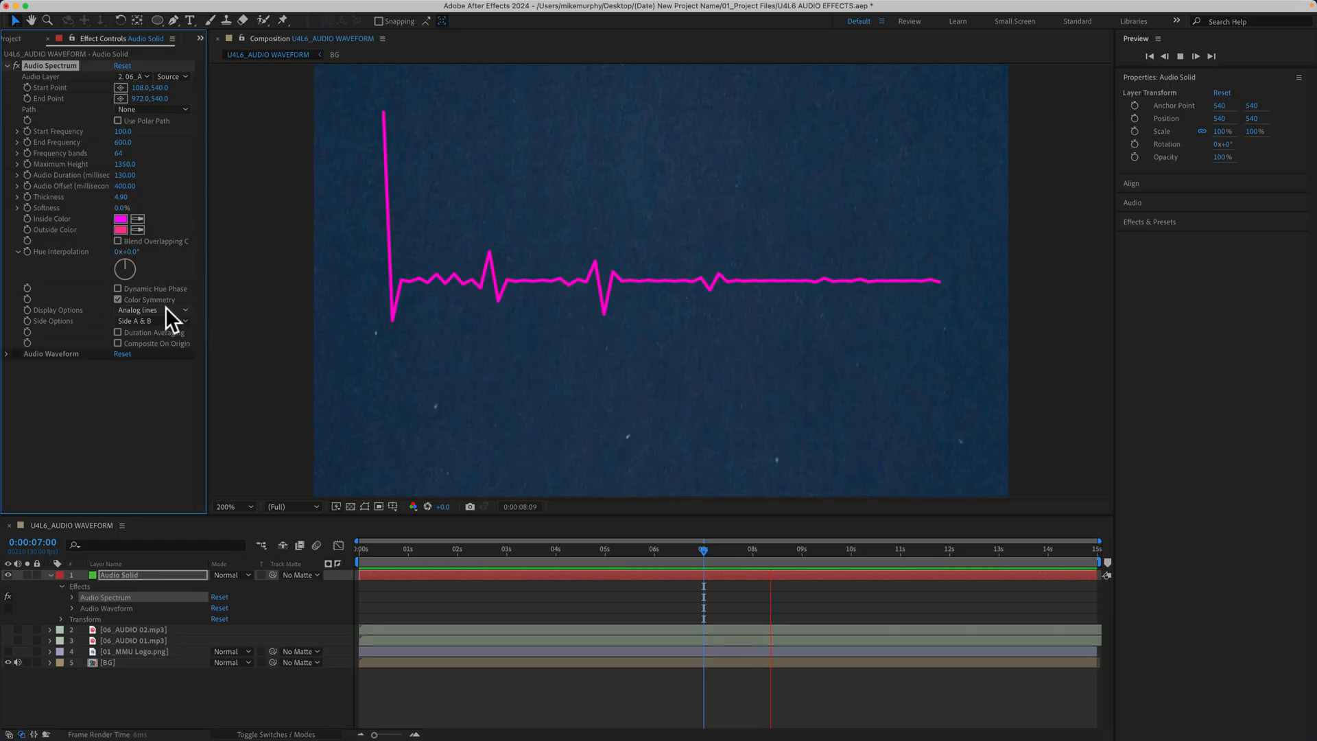
pyautogui.click(166, 309)
pyautogui.click(163, 350)
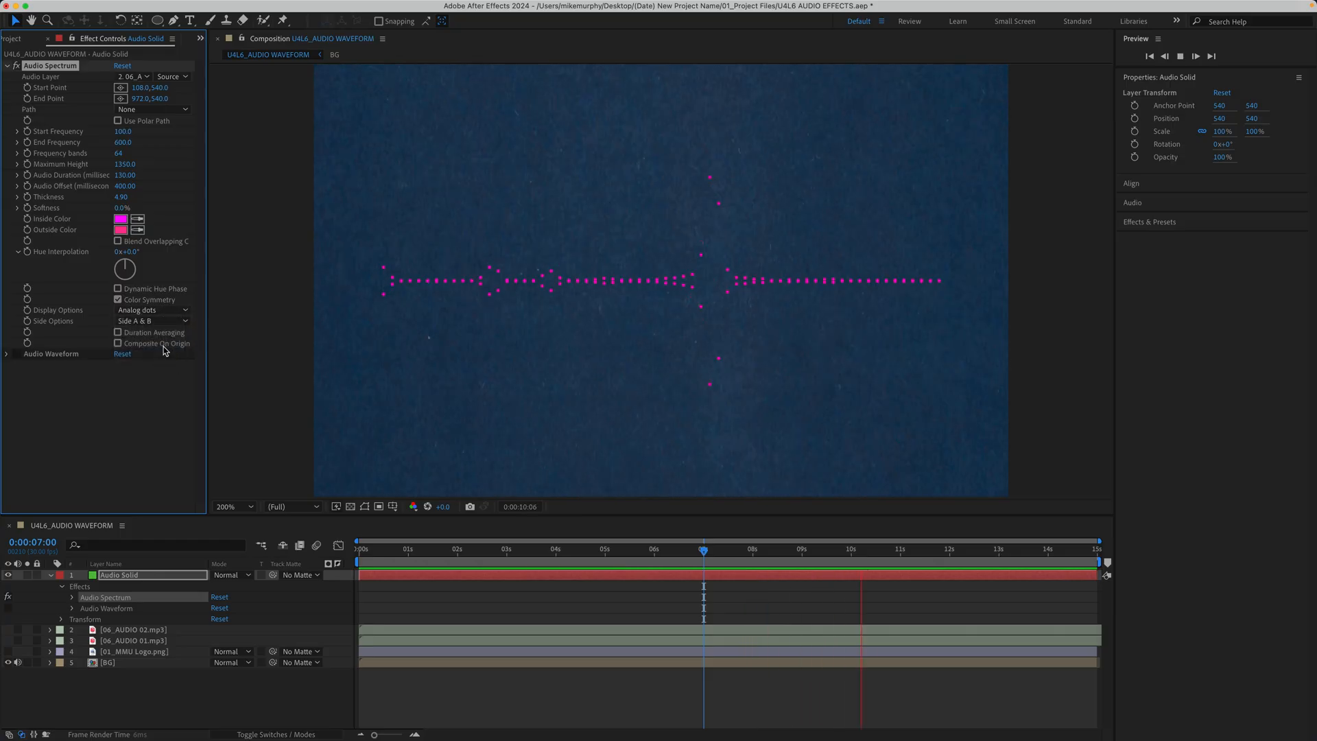
pyautogui.click(168, 307)
pyautogui.click(163, 321)
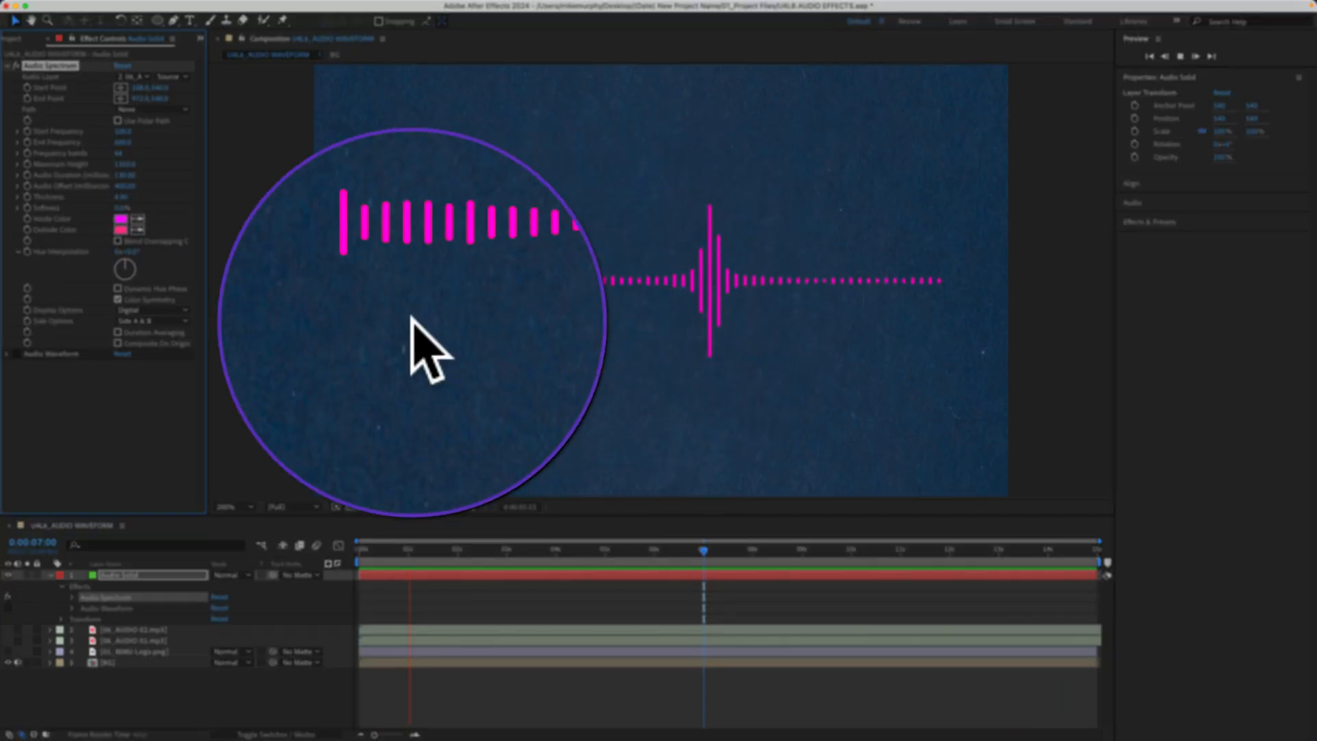
# - Try the Audio Spectrum's Side Options as Side A and Side B during playback, and return the option to Side A & B
pyautogui.click(177, 321)
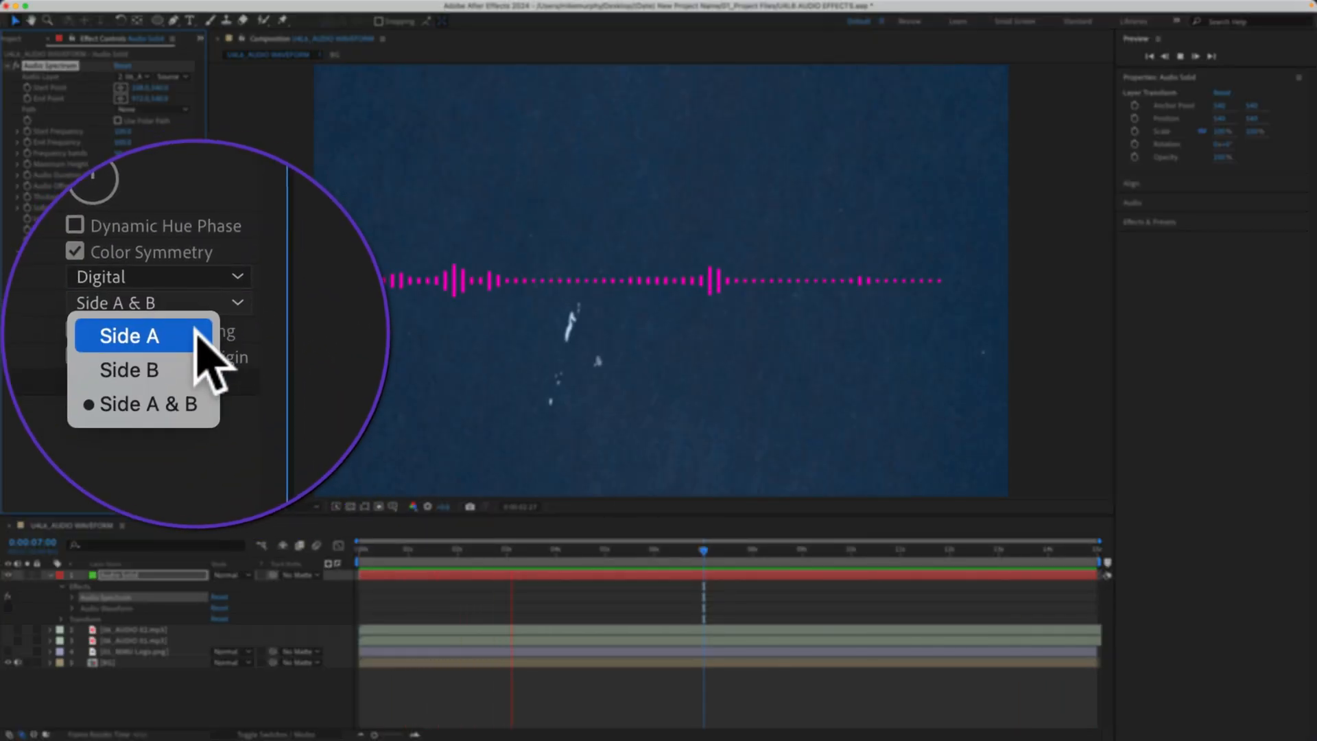
pyautogui.click(167, 334)
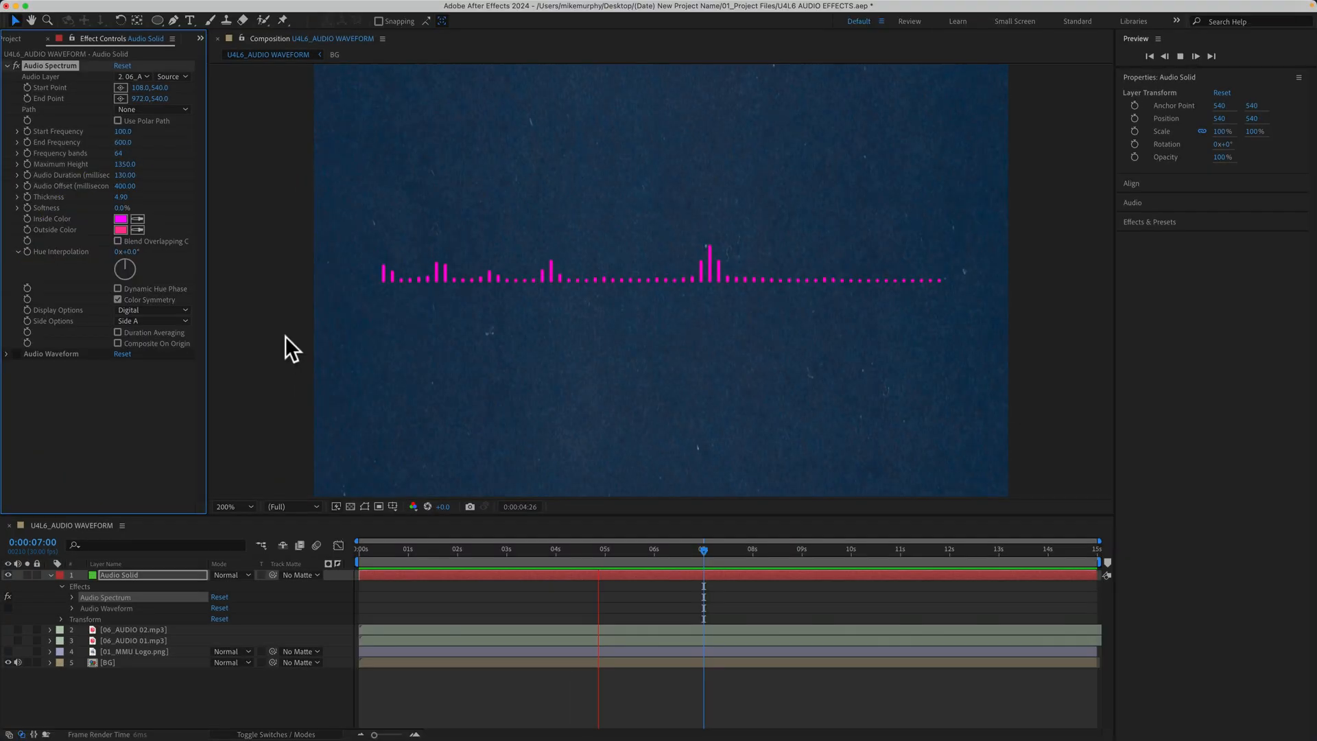
pyautogui.click(175, 320)
pyautogui.click(166, 350)
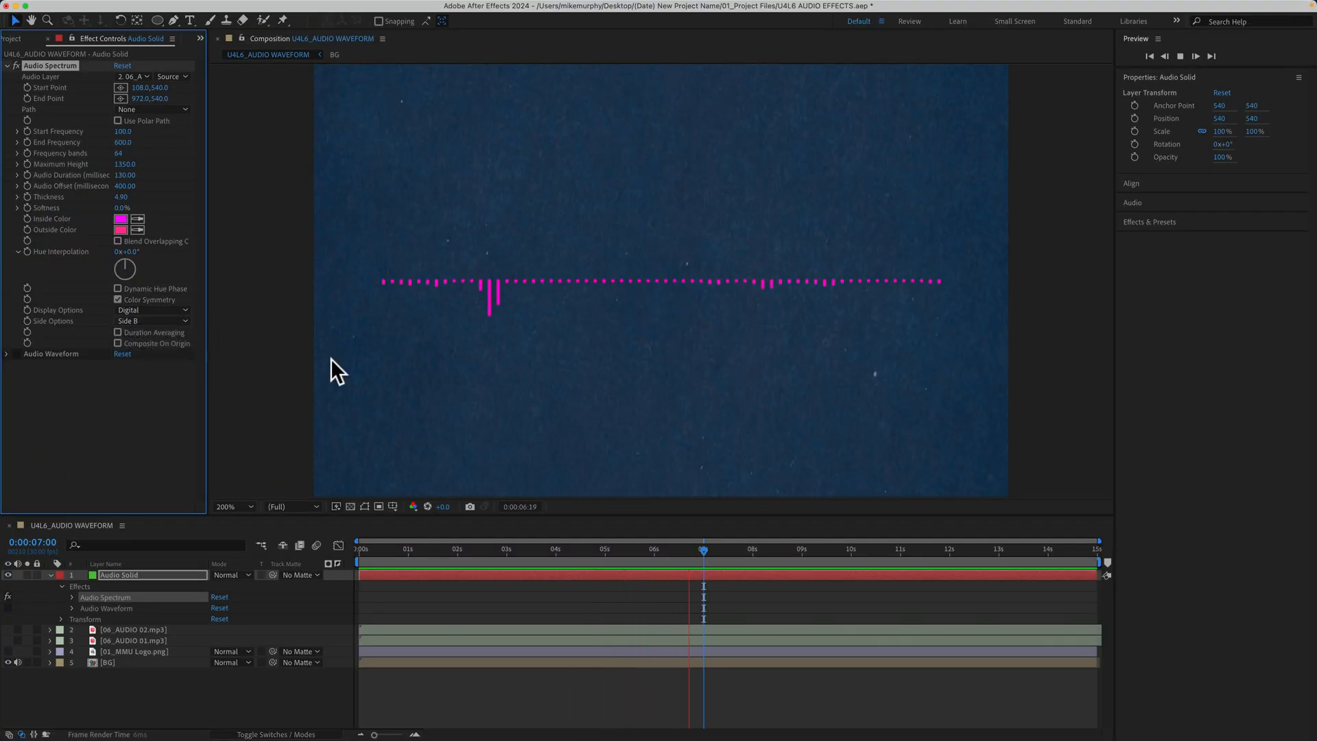
pyautogui.click(167, 321)
pyautogui.click(164, 364)
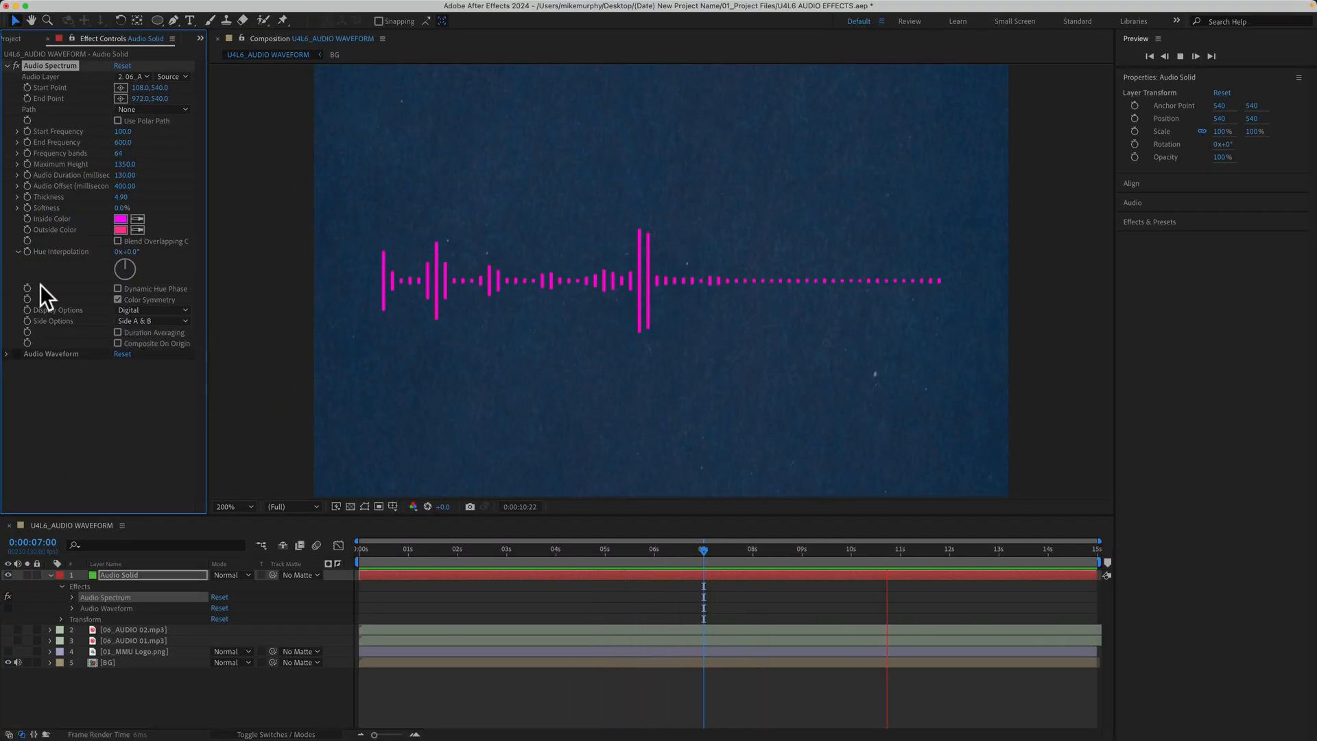
# - Try shifting the Audio Spectrum's Hue Interpolation while the preview is playing
pyautogui.click(131, 263)
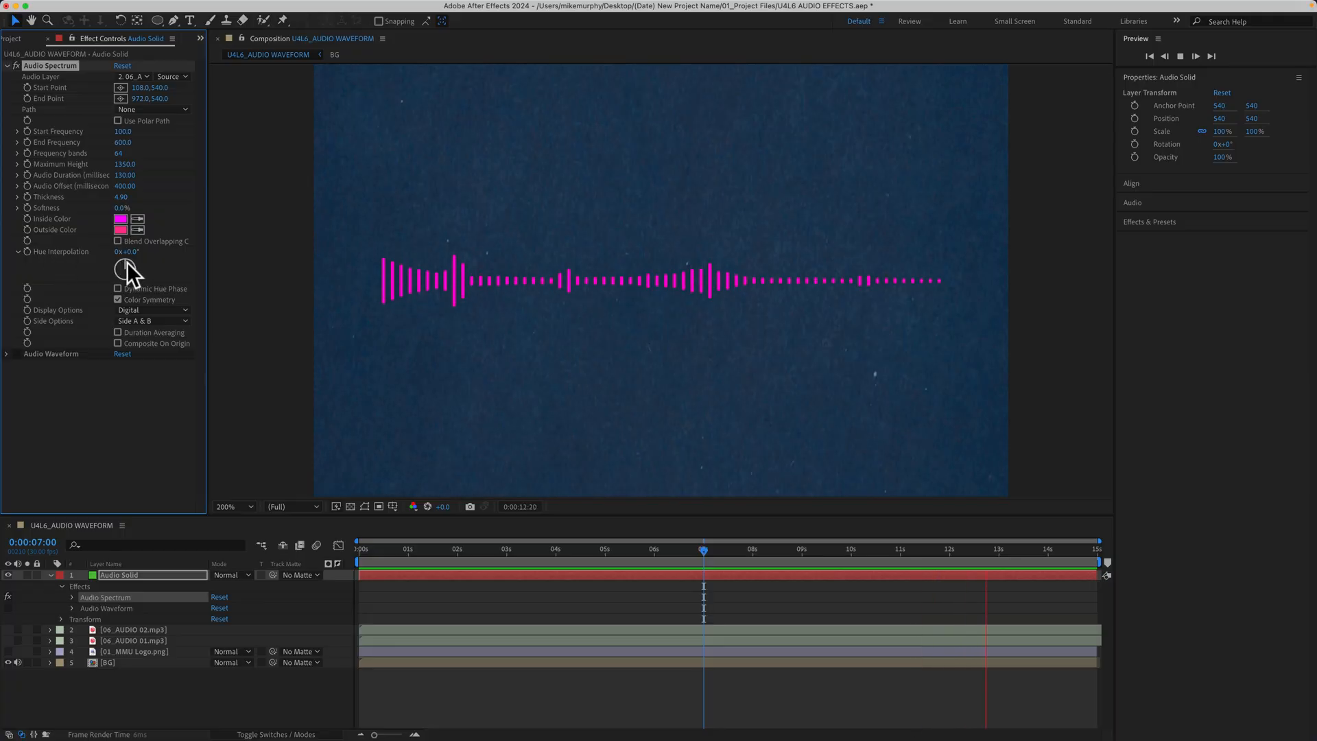
pyautogui.moveTo(131, 265); pyautogui.dragTo(101, 264)
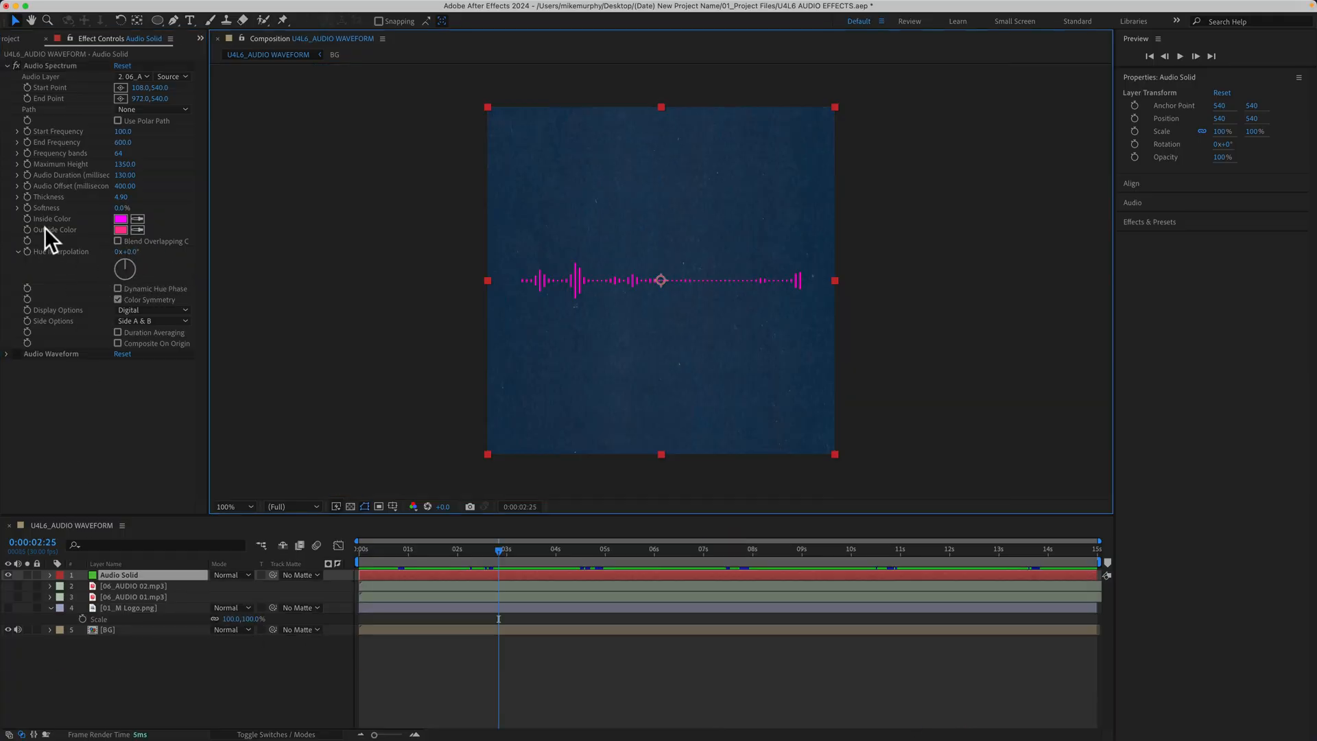
# - Show the 01_M Logo.png layer and sample its orange as the Audio Spectrum's Inside Color and Outside Color
pyautogui.click(7, 607)
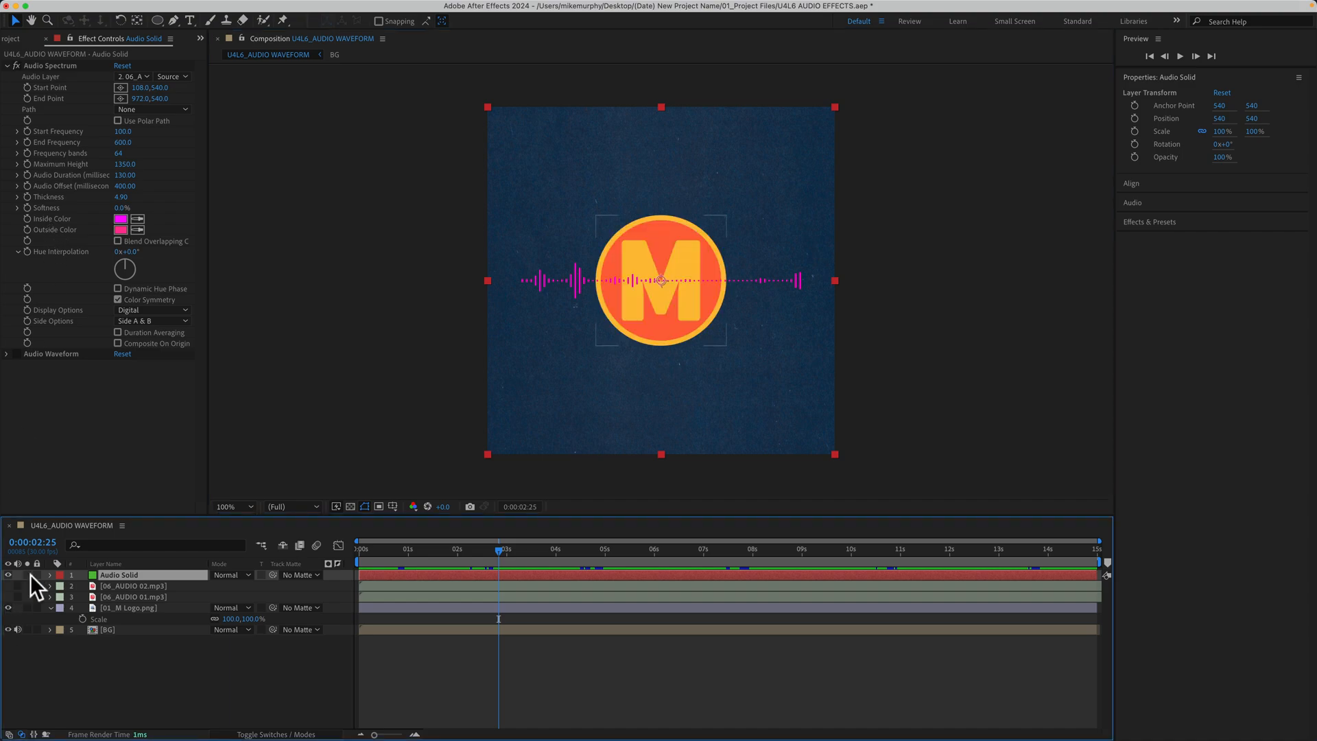
pyautogui.click(138, 218)
pyautogui.click(669, 229)
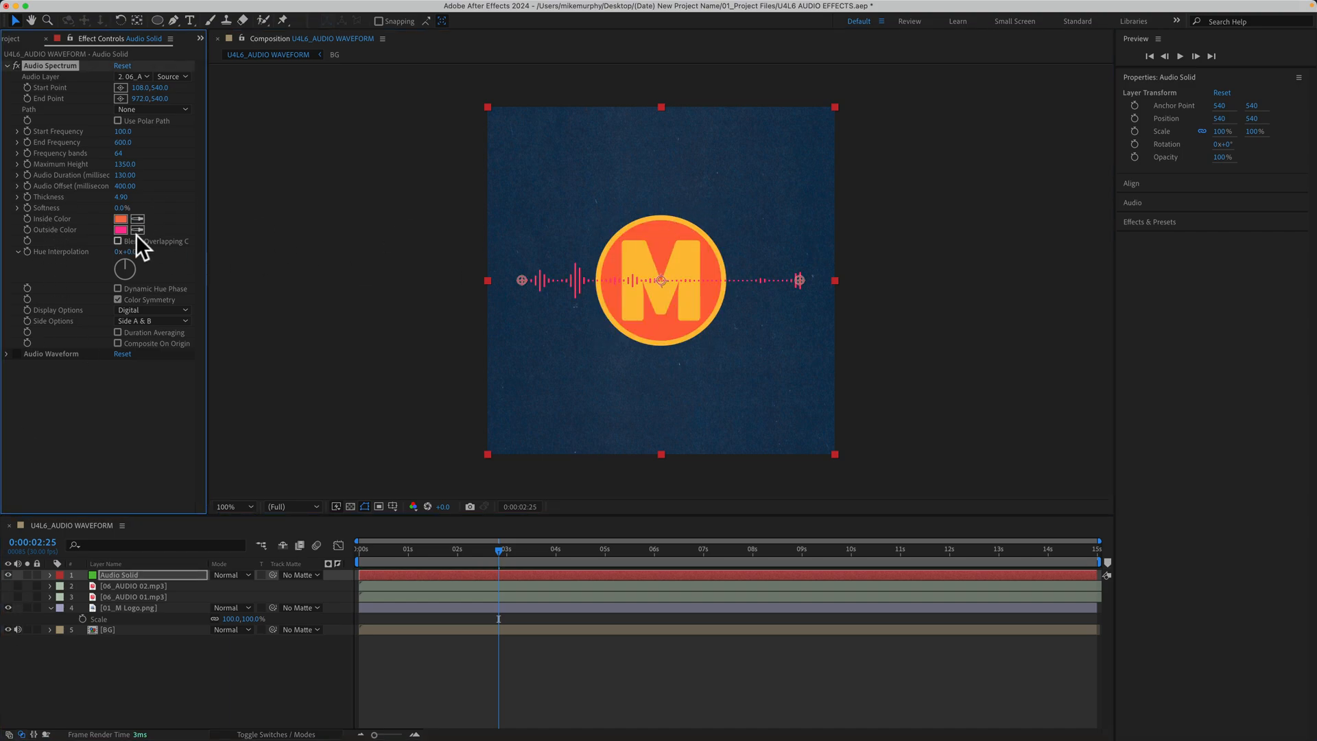
pyautogui.click(138, 229)
pyautogui.click(660, 253)
# - Move the Audio Spectrum below the logo, with Start Point at 104, 940 and End Point at 974, 940
pyautogui.click(121, 86)
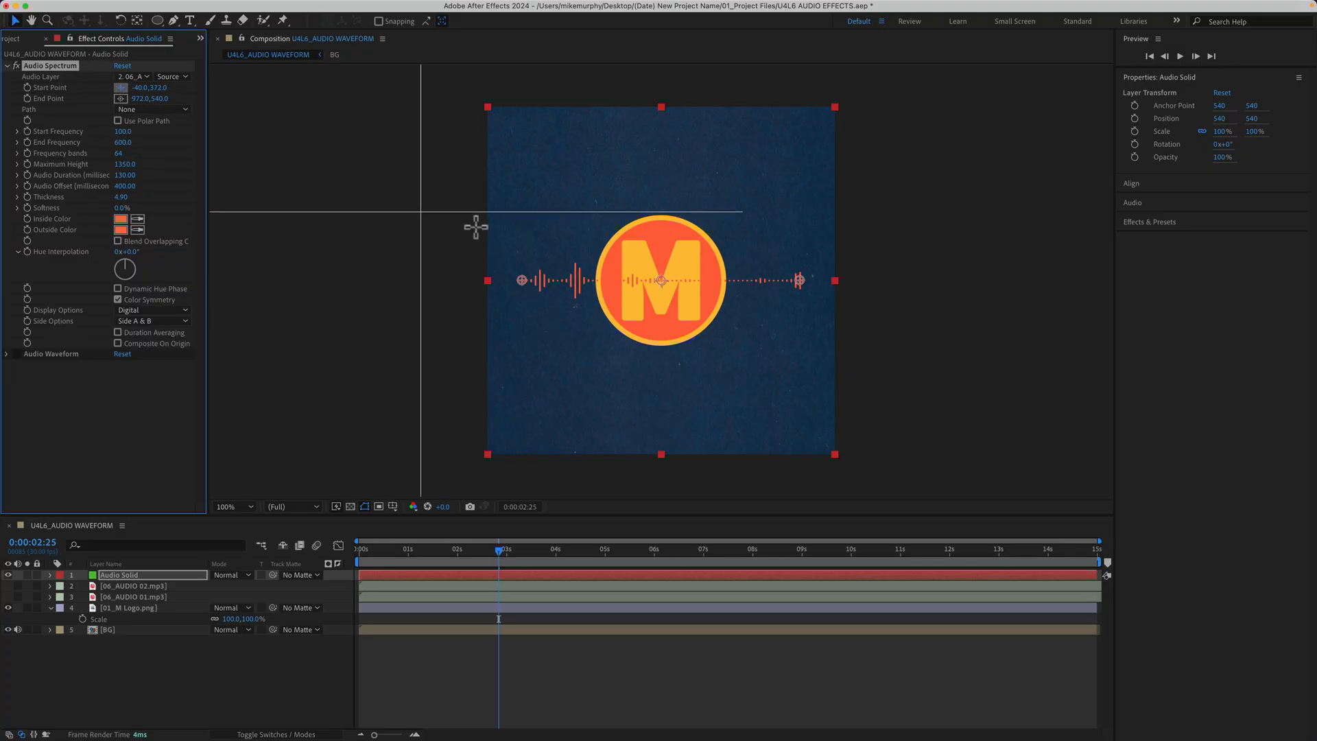
pyautogui.click(521, 410)
pyautogui.click(121, 98)
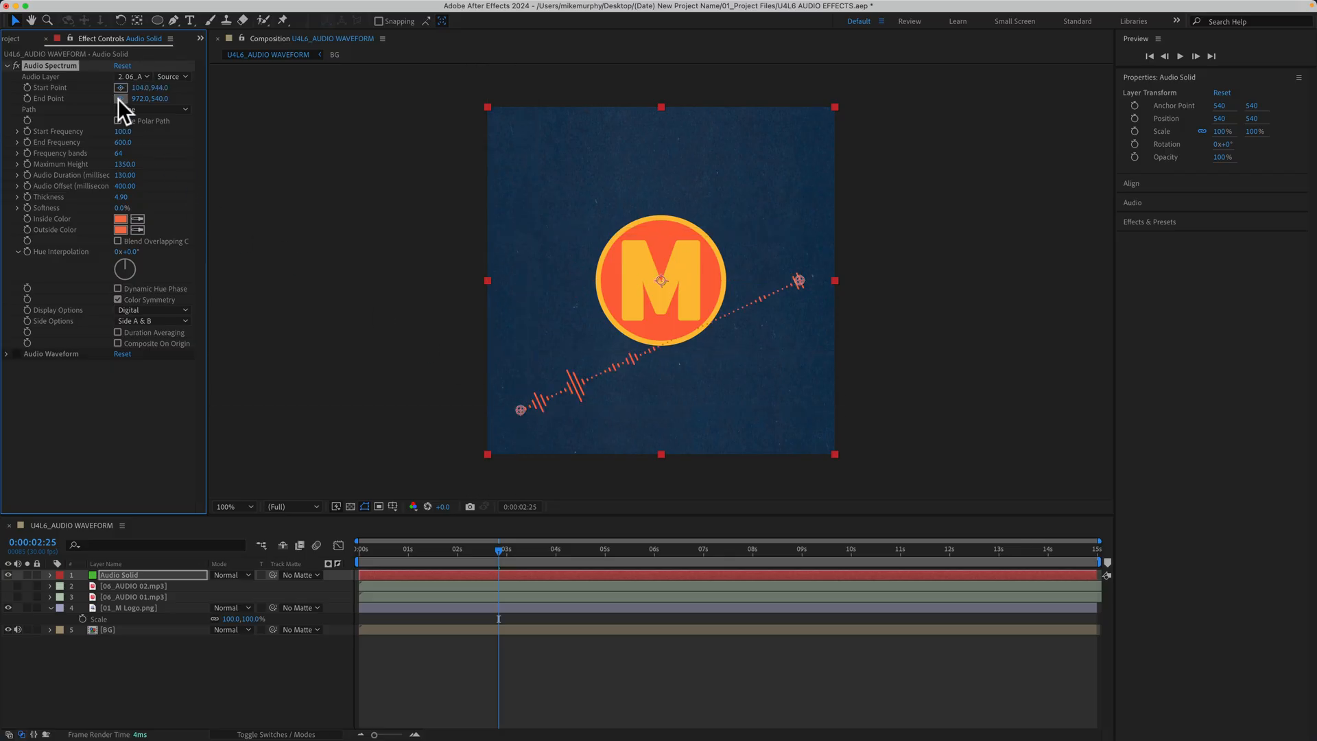
pyautogui.click(800, 410)
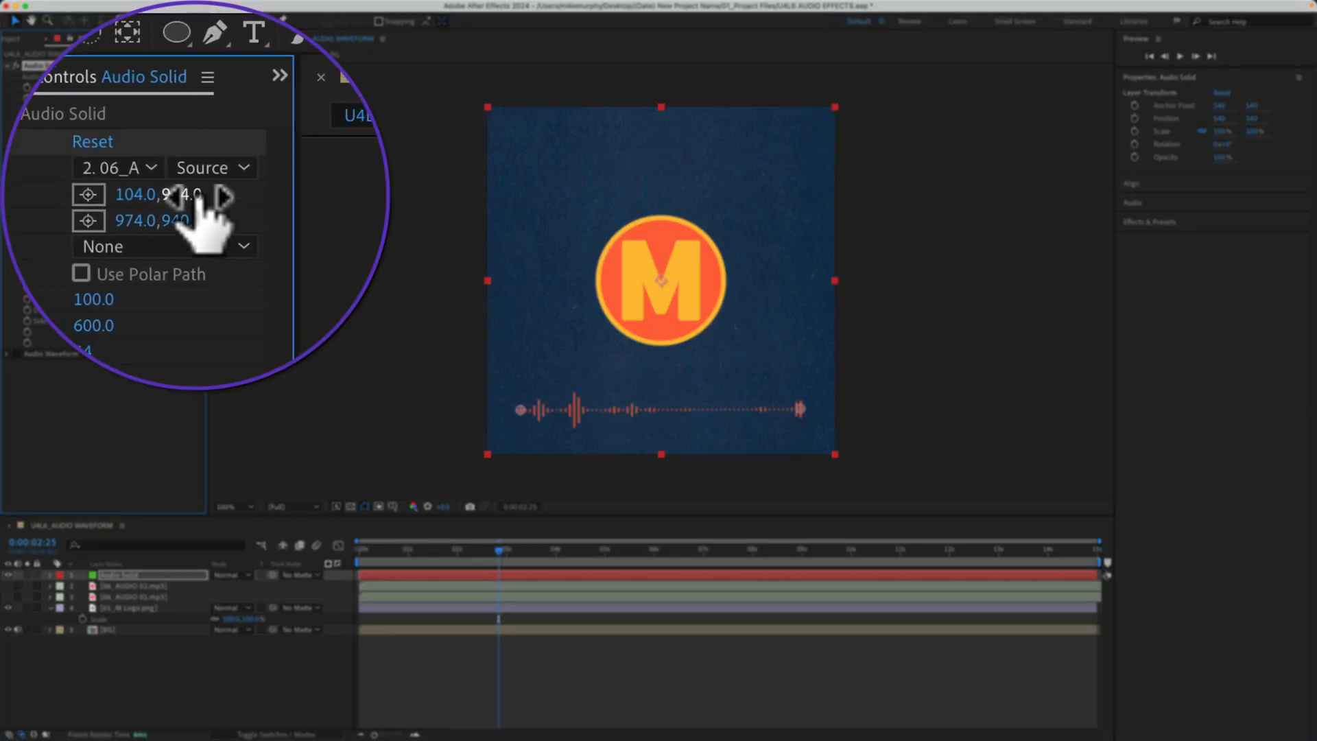
pyautogui.click(160, 87)
pyautogui.write('940')
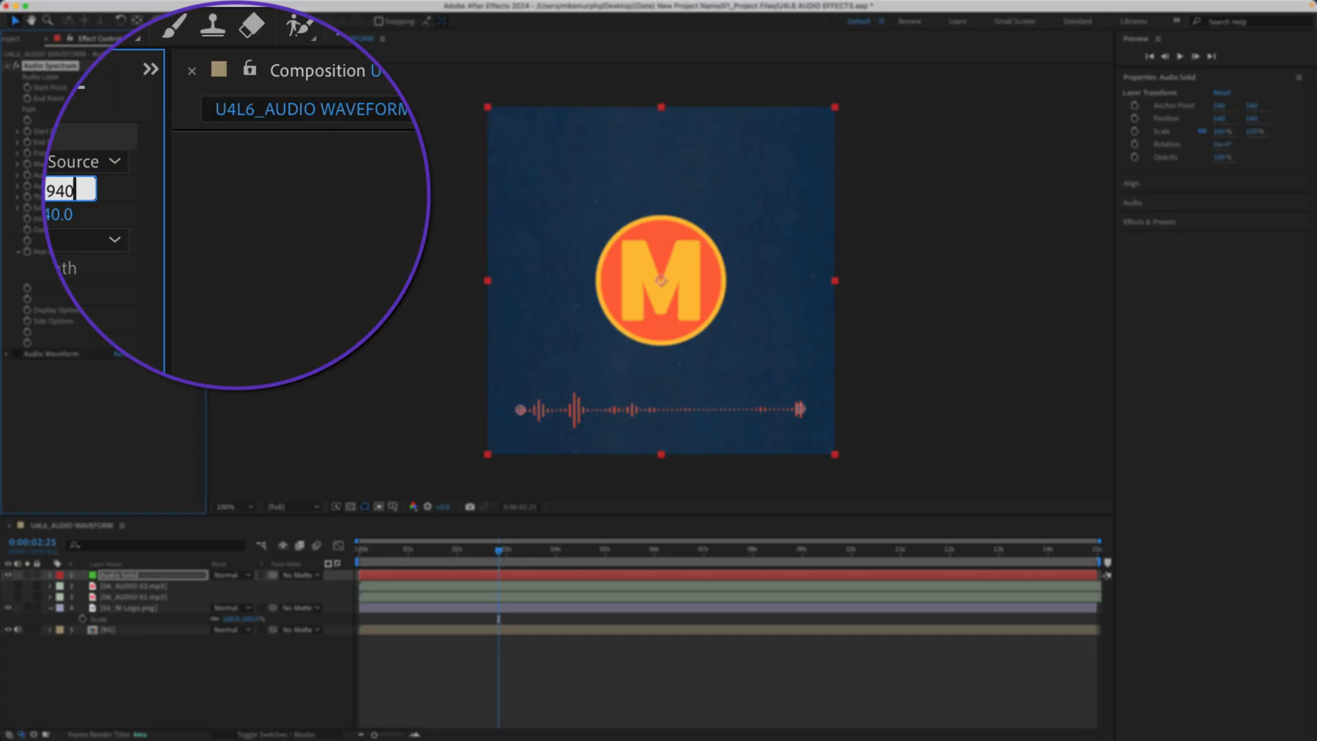
pyautogui.press('Return')
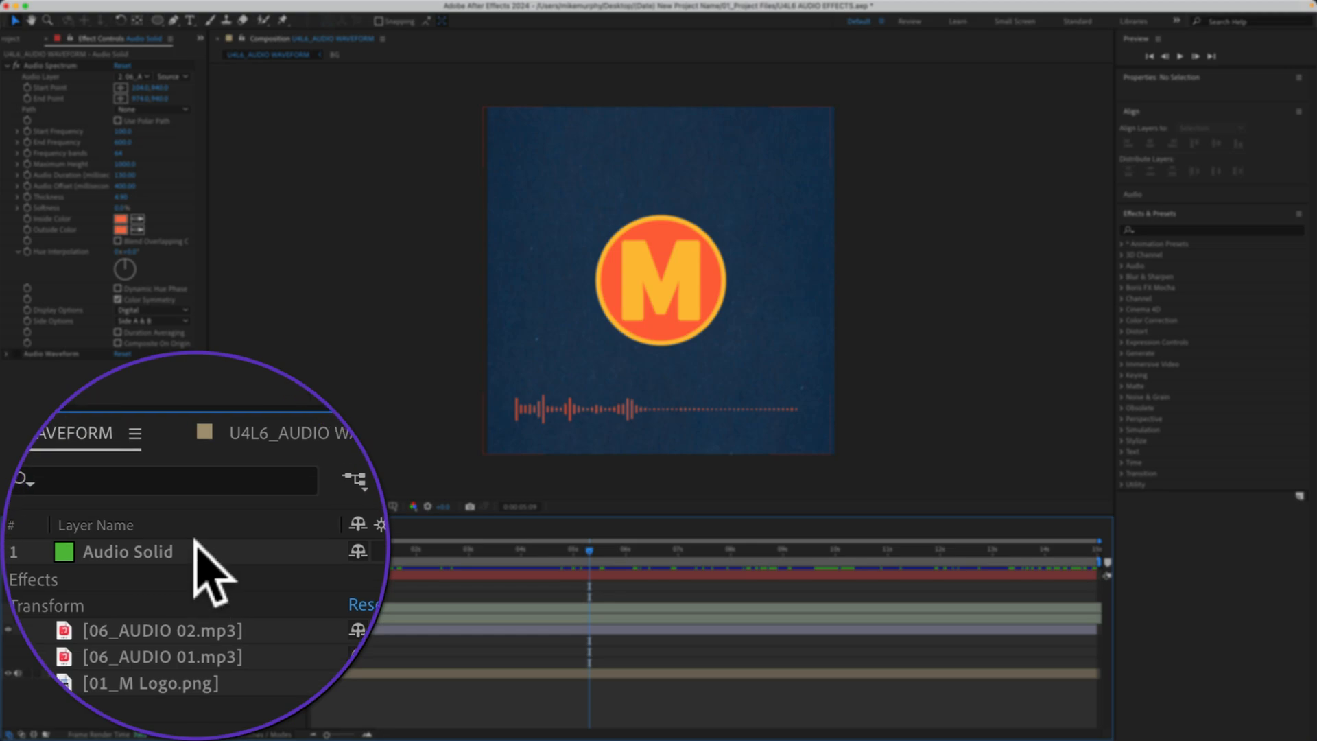
# - Show the Title/Action Safe guides and draw a circular Ellipse mask around the logo on the Audio Solid layer
pyautogui.click(149, 578)
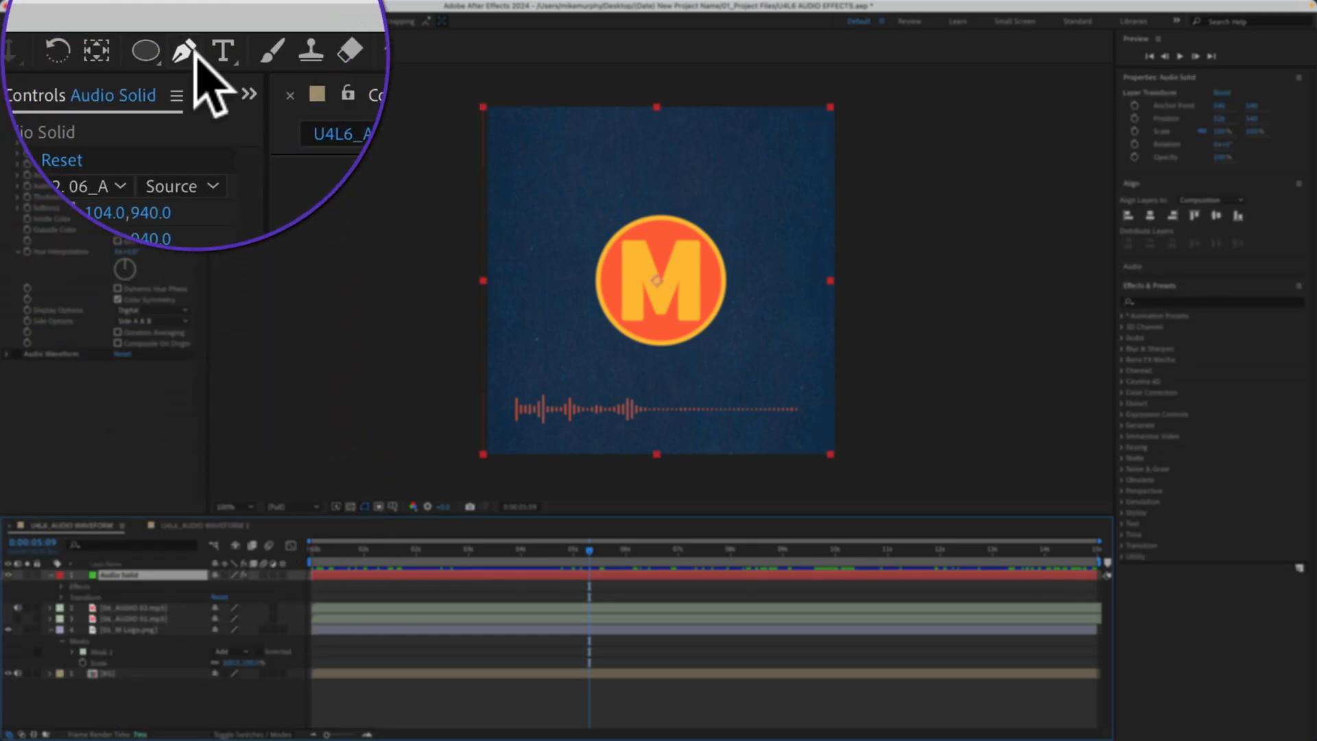
pyautogui.click(195, 53)
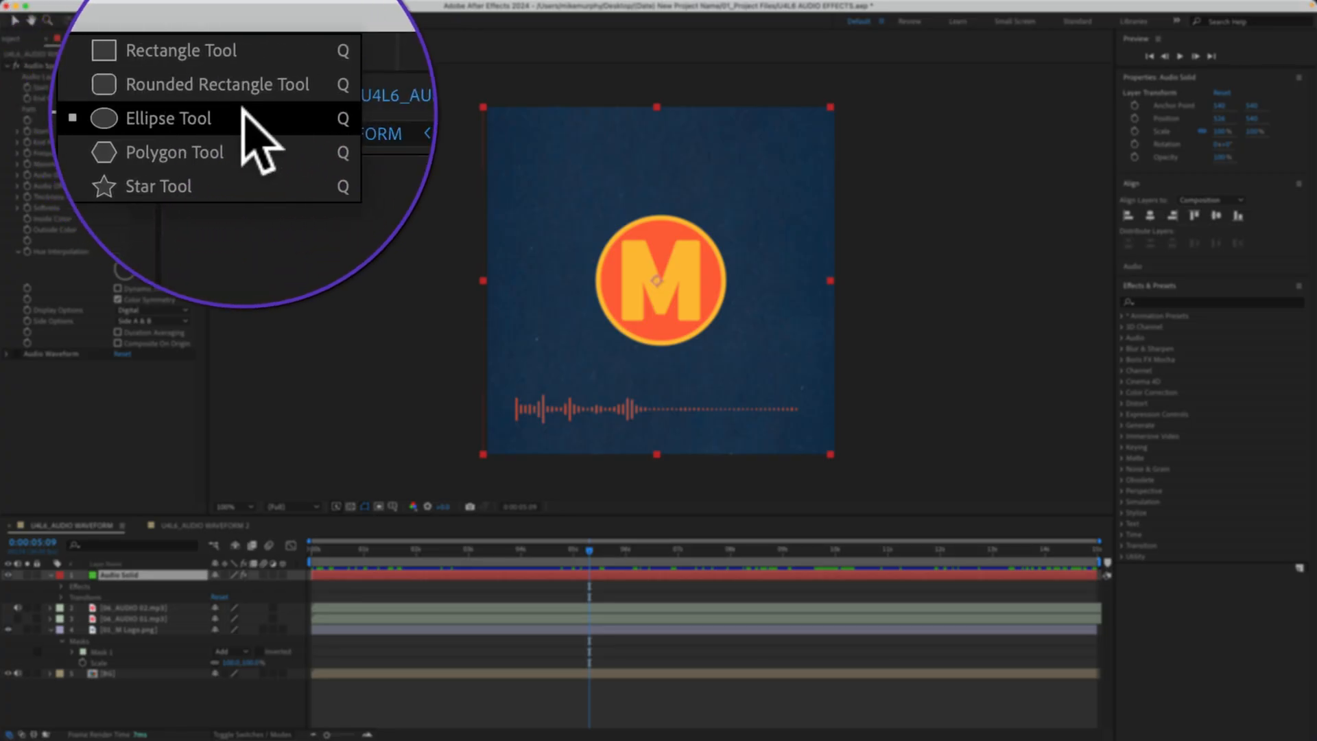
pyautogui.click(241, 46)
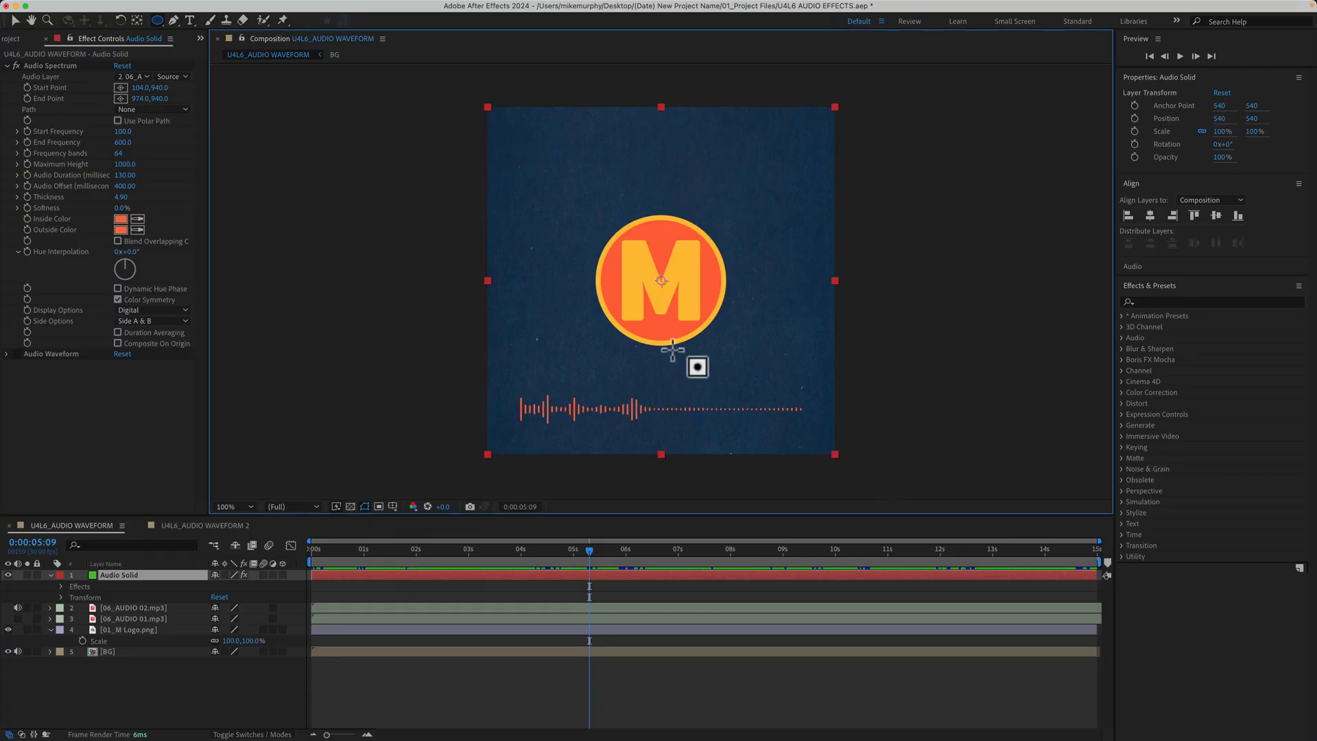
pyautogui.click(393, 506)
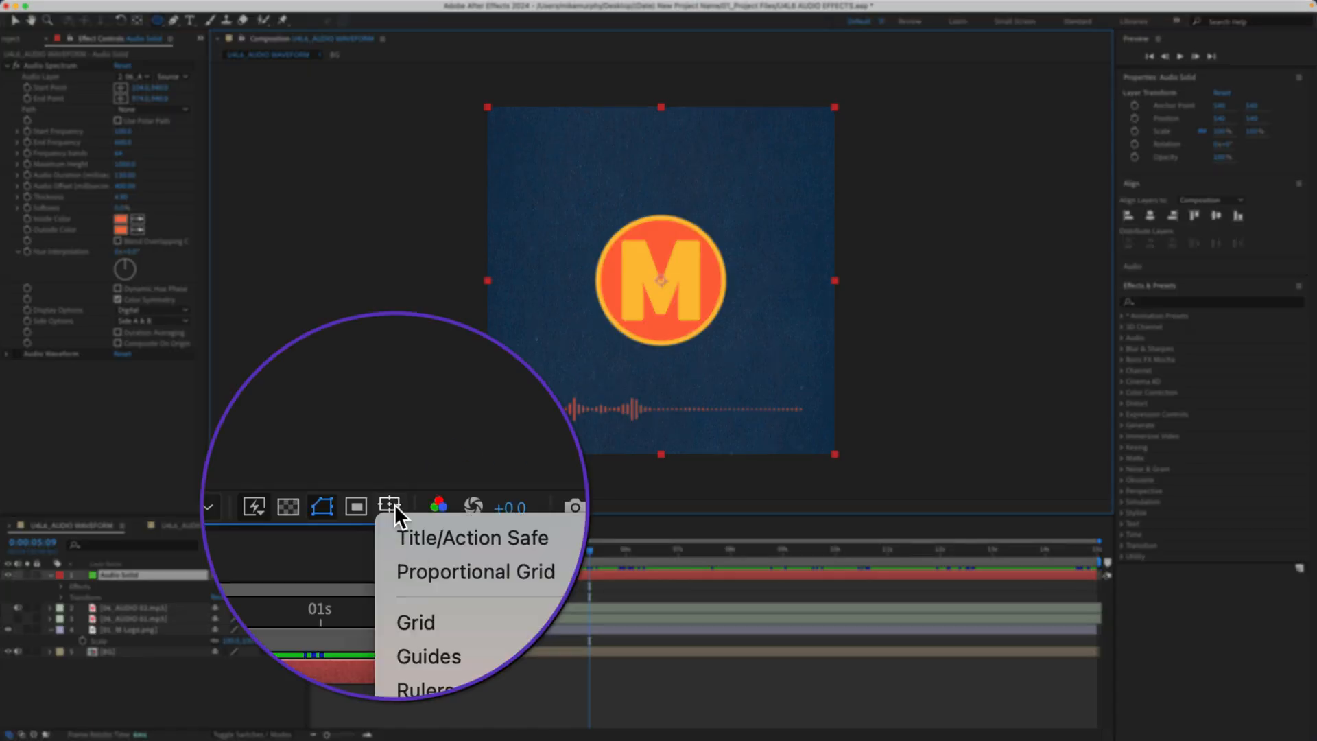
pyautogui.click(466, 519)
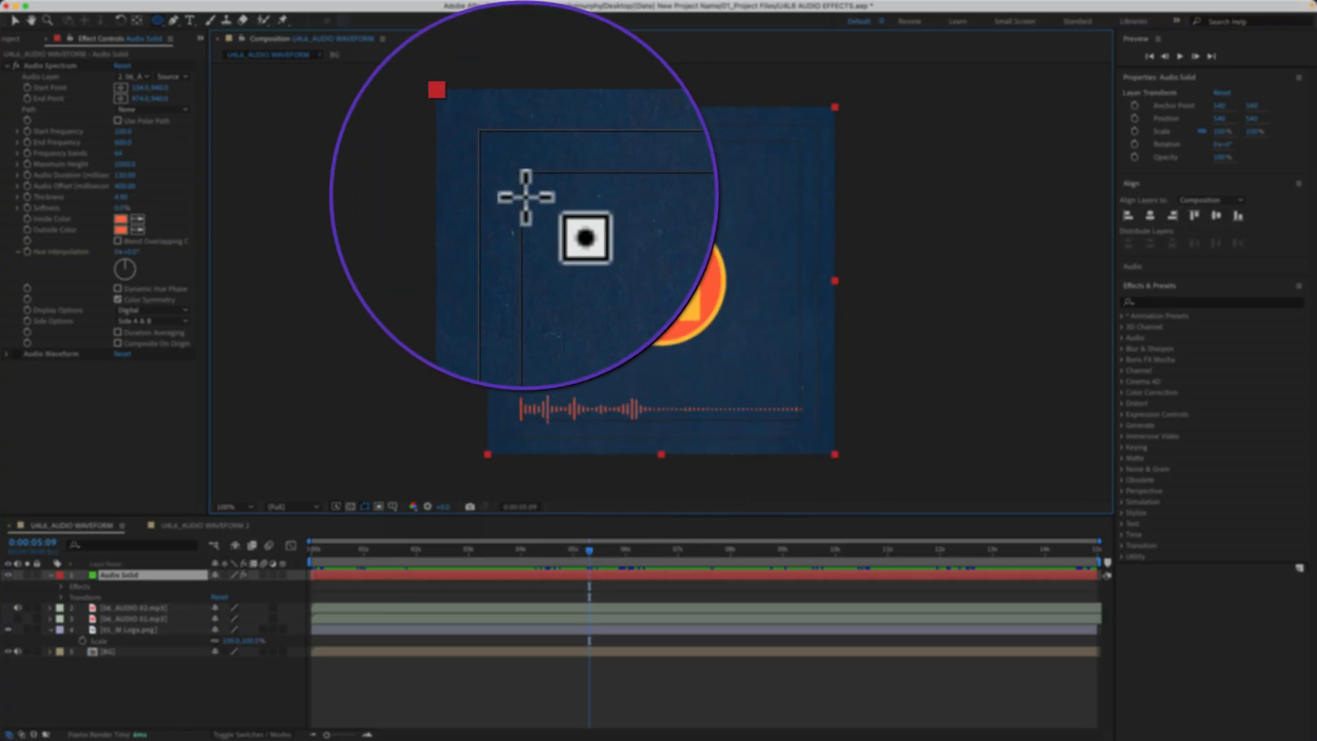
pyautogui.moveTo(525, 144); pyautogui.dragTo(799, 393)
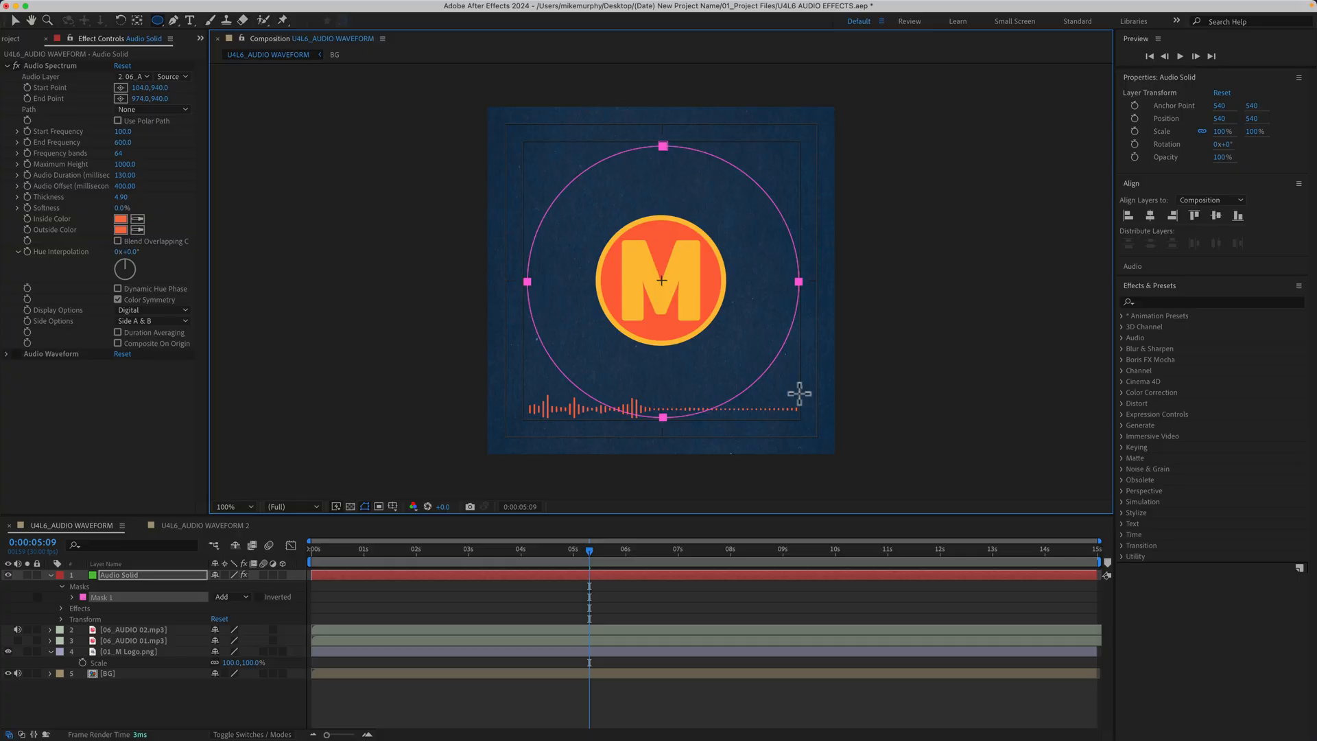
# - Set the Audio Spectrum's Path to Mask 1 and preview the spectrum around the circle
pyautogui.click(139, 575)
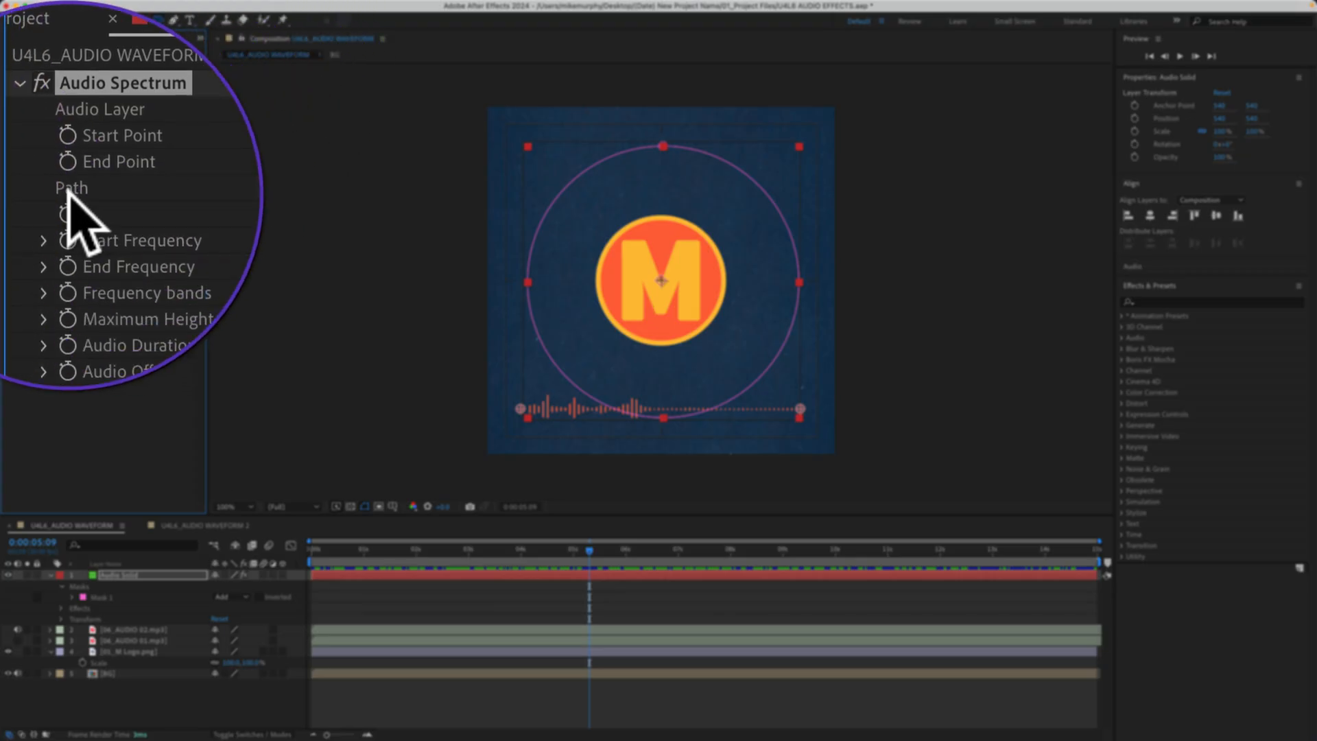
pyautogui.click(194, 191)
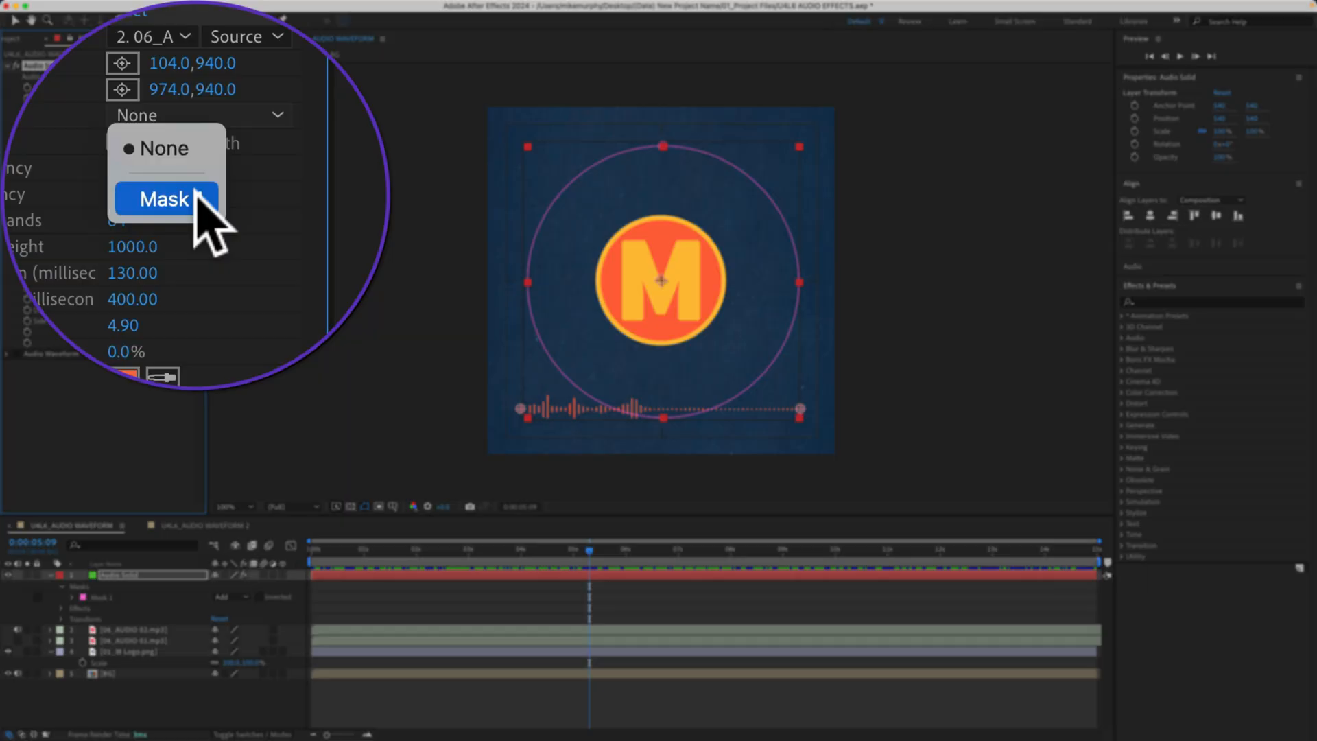
pyautogui.click(195, 198)
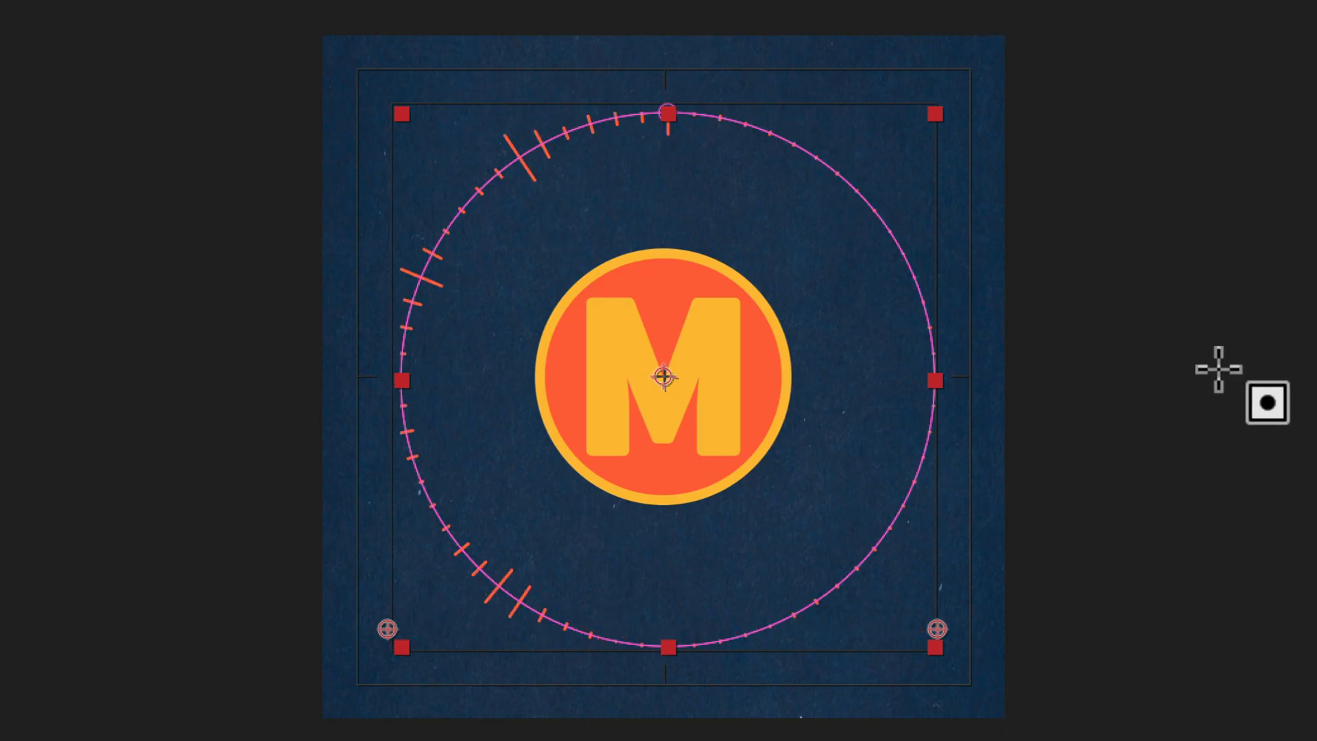
pyautogui.press('space')
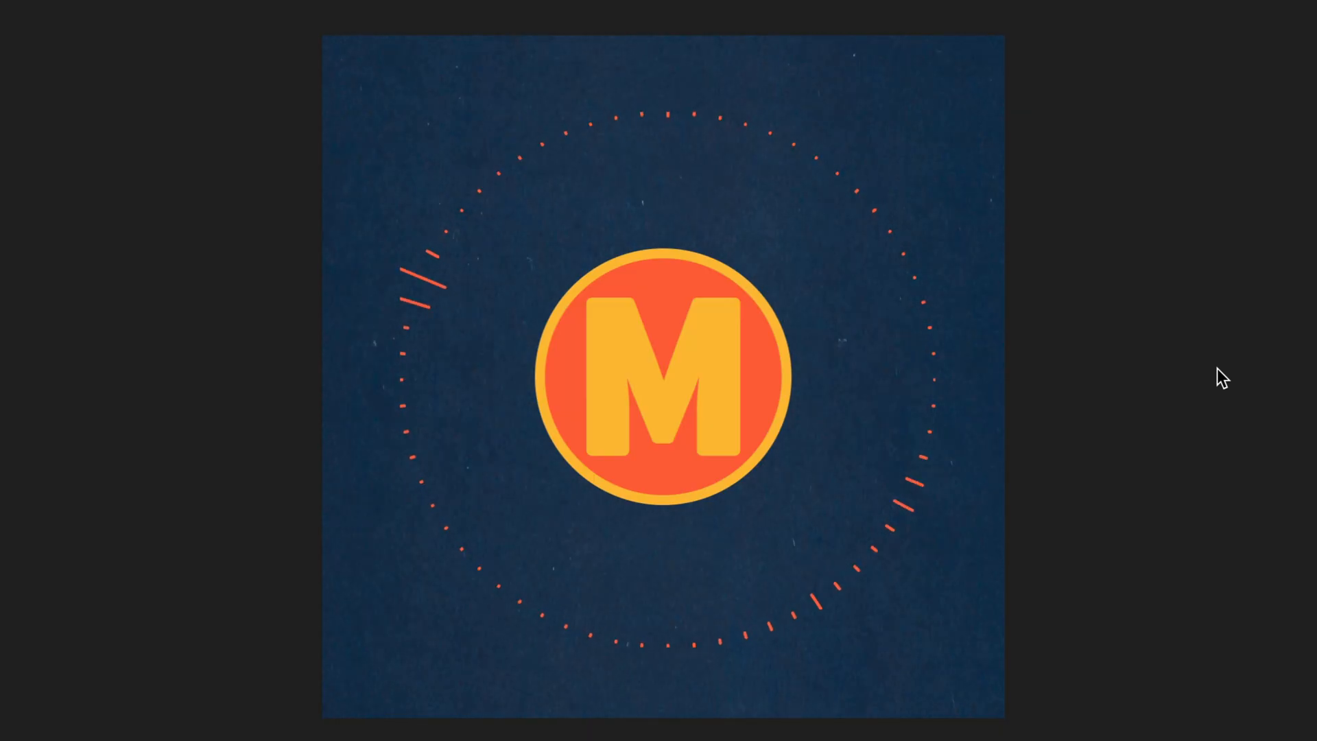
pyautogui.press('space')
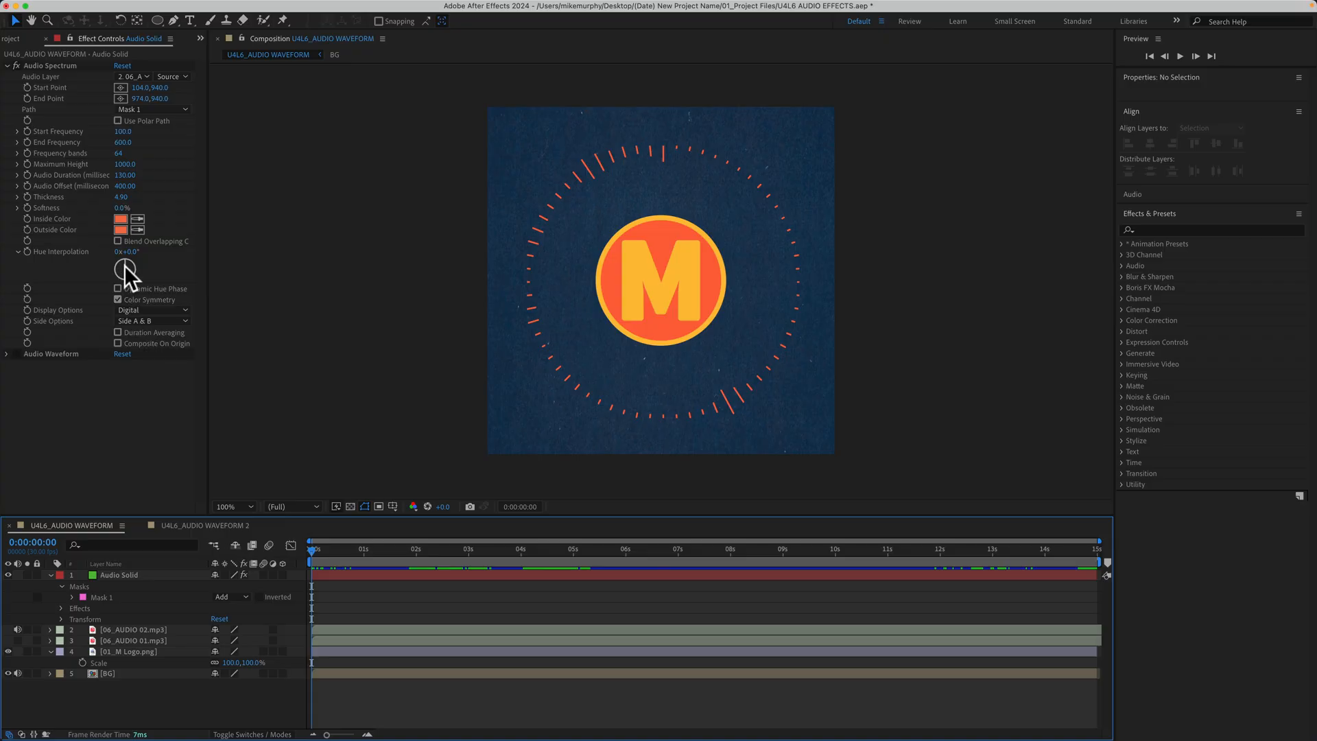
# - Set the Audio Spectrum's Hue Interpolation to 1x+28° and deselect the layer
pyautogui.moveTo(124, 260); pyautogui.dragTo(170, 298)
pyautogui.click(170, 697)
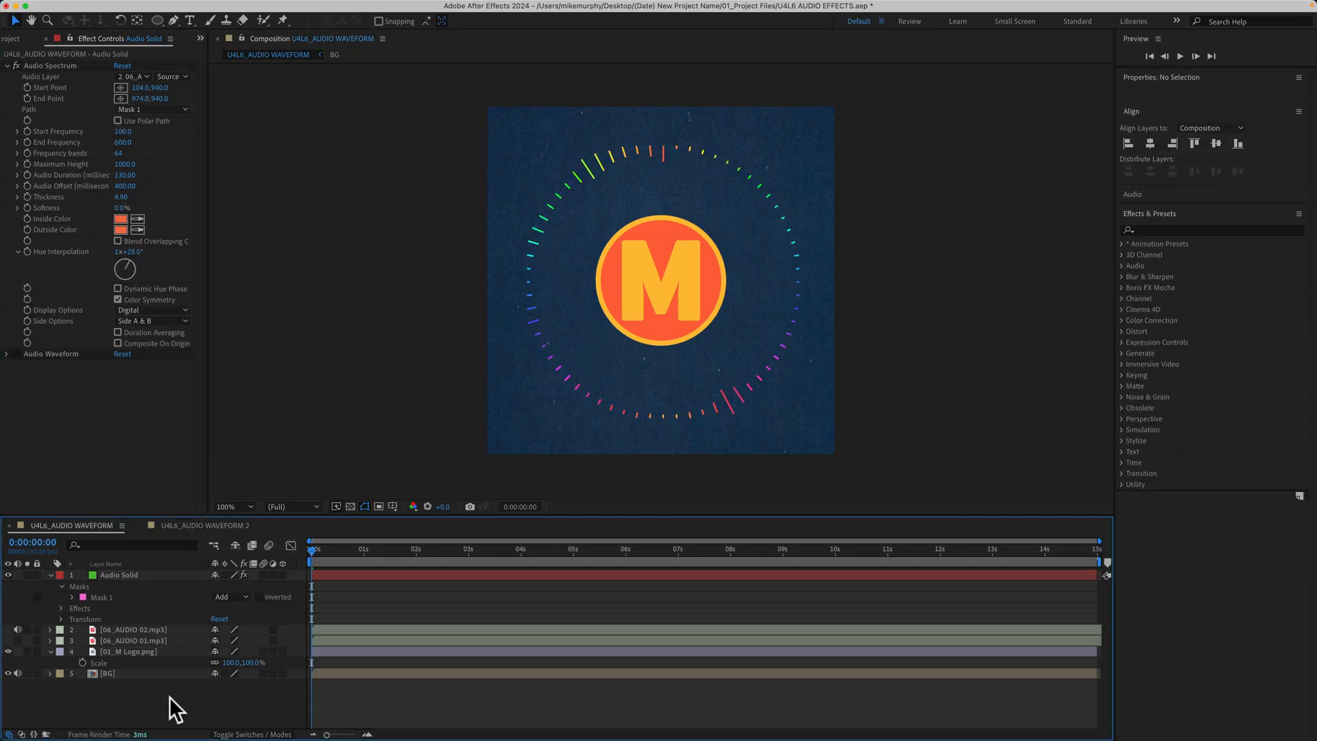
# - Draw an open eight-point Pen mask on Audio Solid, running from below the logo around its right side to the upper-right corner
pyautogui.click(129, 575)
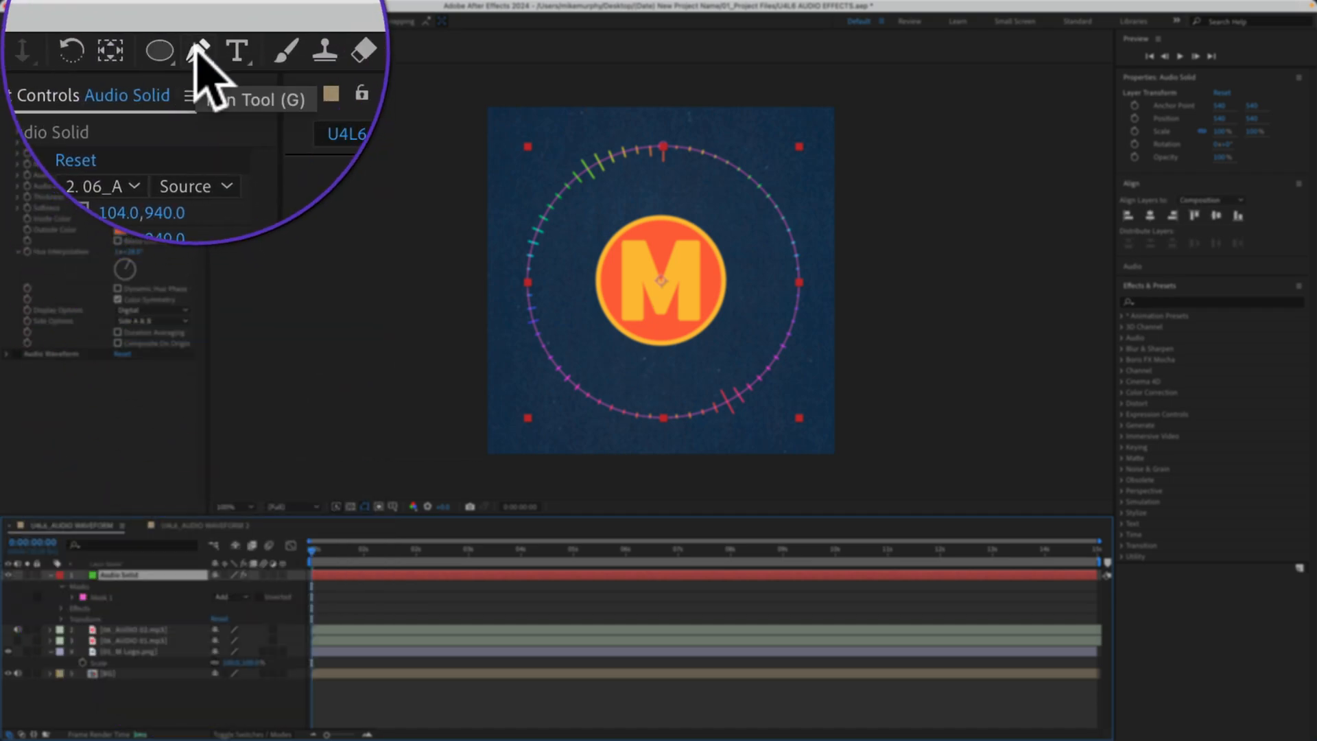
pyautogui.click(174, 21)
pyautogui.click(563, 430)
pyautogui.click(600, 395)
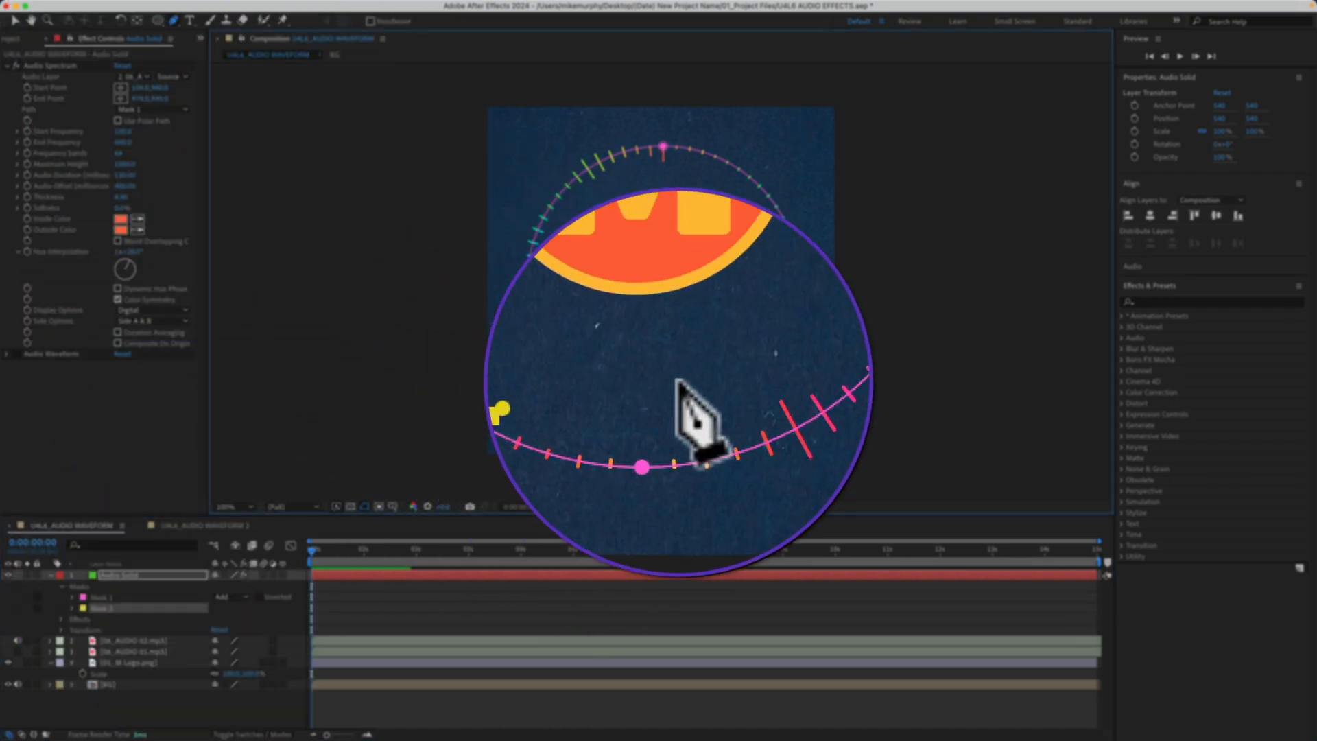
pyautogui.click(685, 380)
pyautogui.click(726, 351)
pyautogui.click(753, 277)
pyautogui.click(747, 231)
pyautogui.click(757, 140)
pyautogui.click(788, 118)
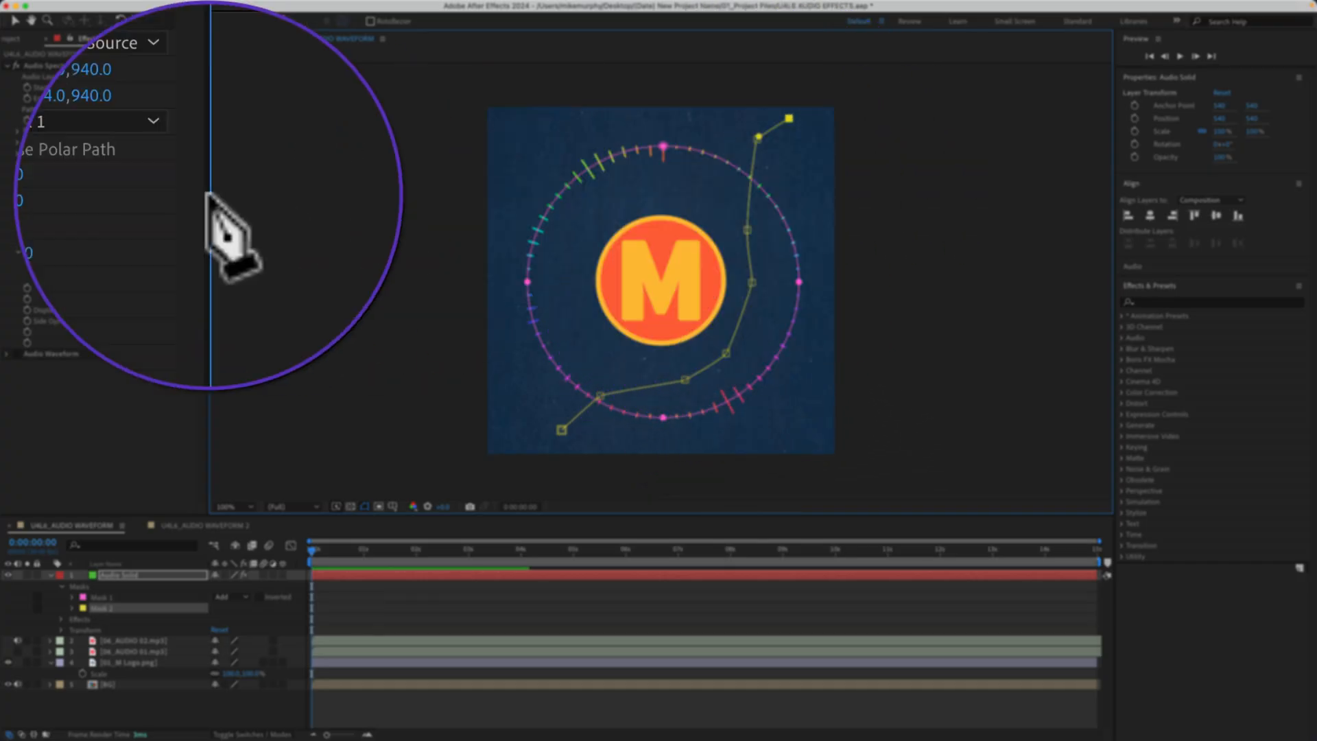
# - Set the Audio Spectrum's Path to Mask 2 and preview the spectrum along the open path
pyautogui.click(159, 109)
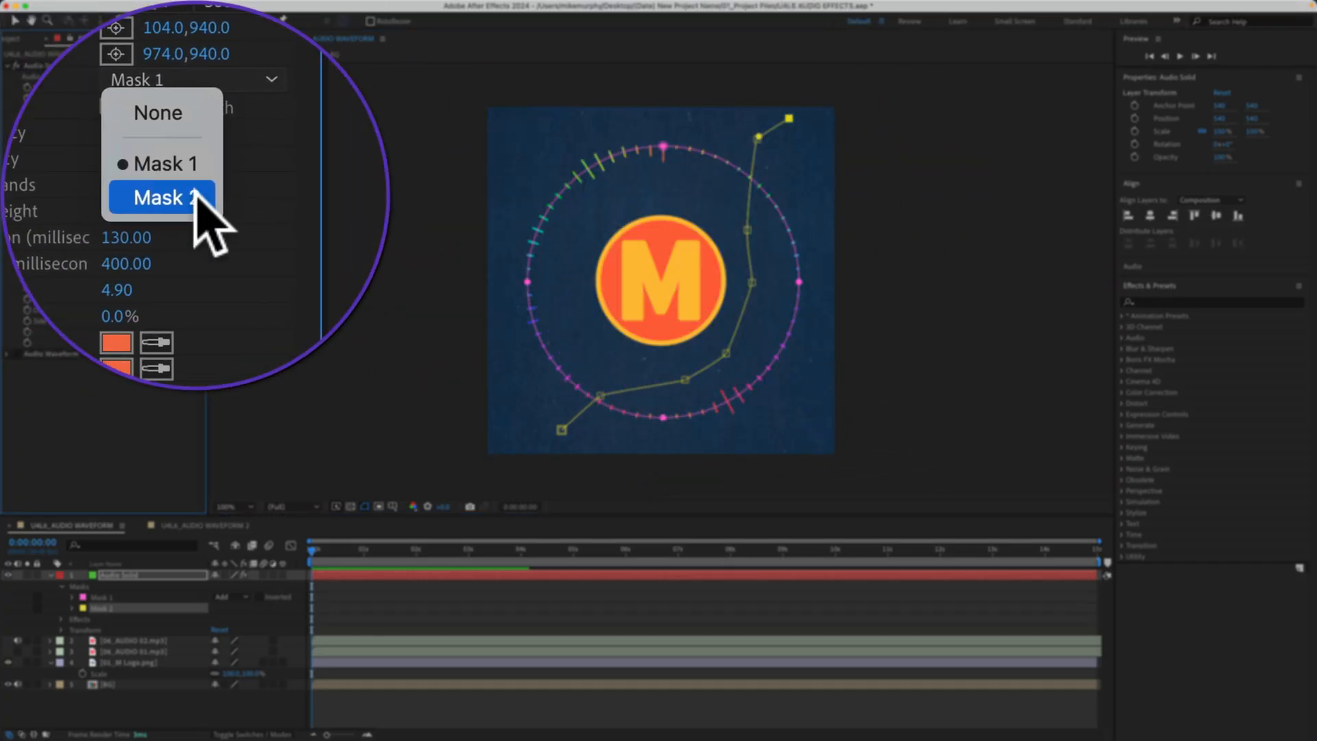
pyautogui.click(141, 159)
pyautogui.click(377, 720)
pyautogui.press('space')
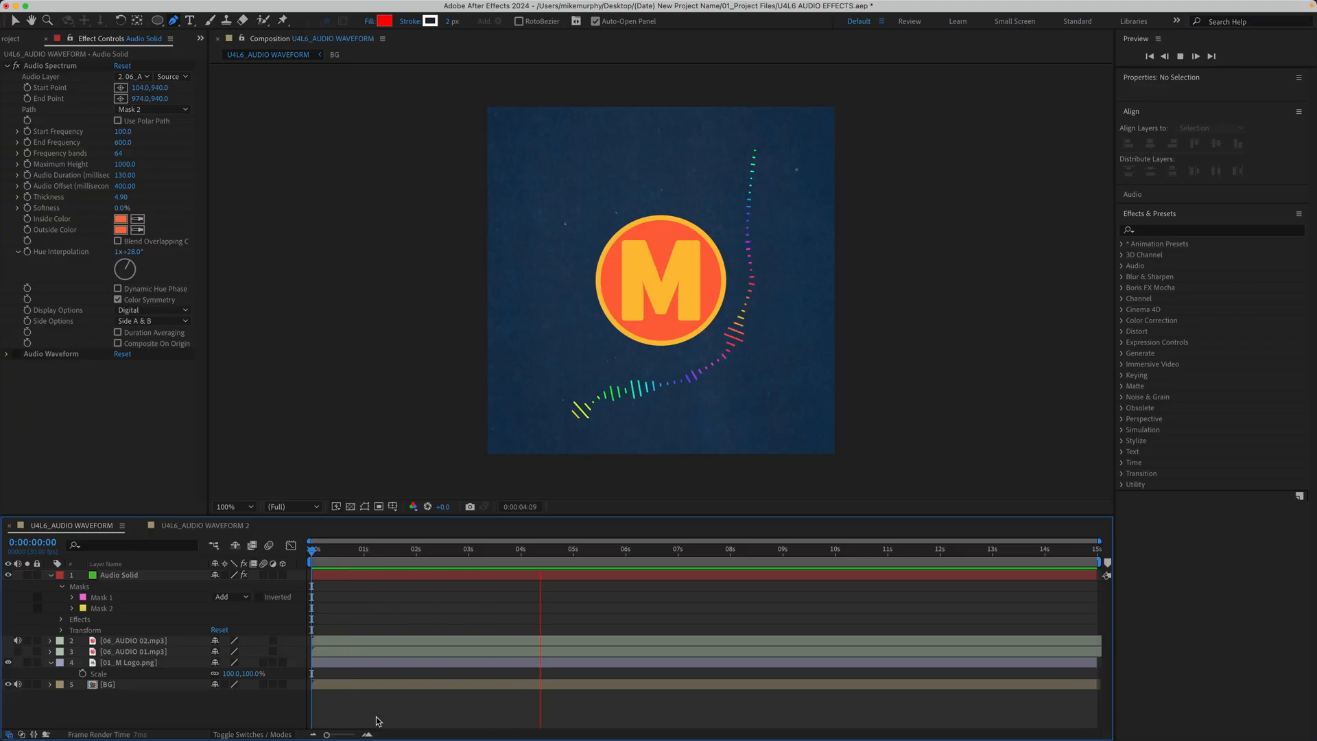
pyautogui.press('space')
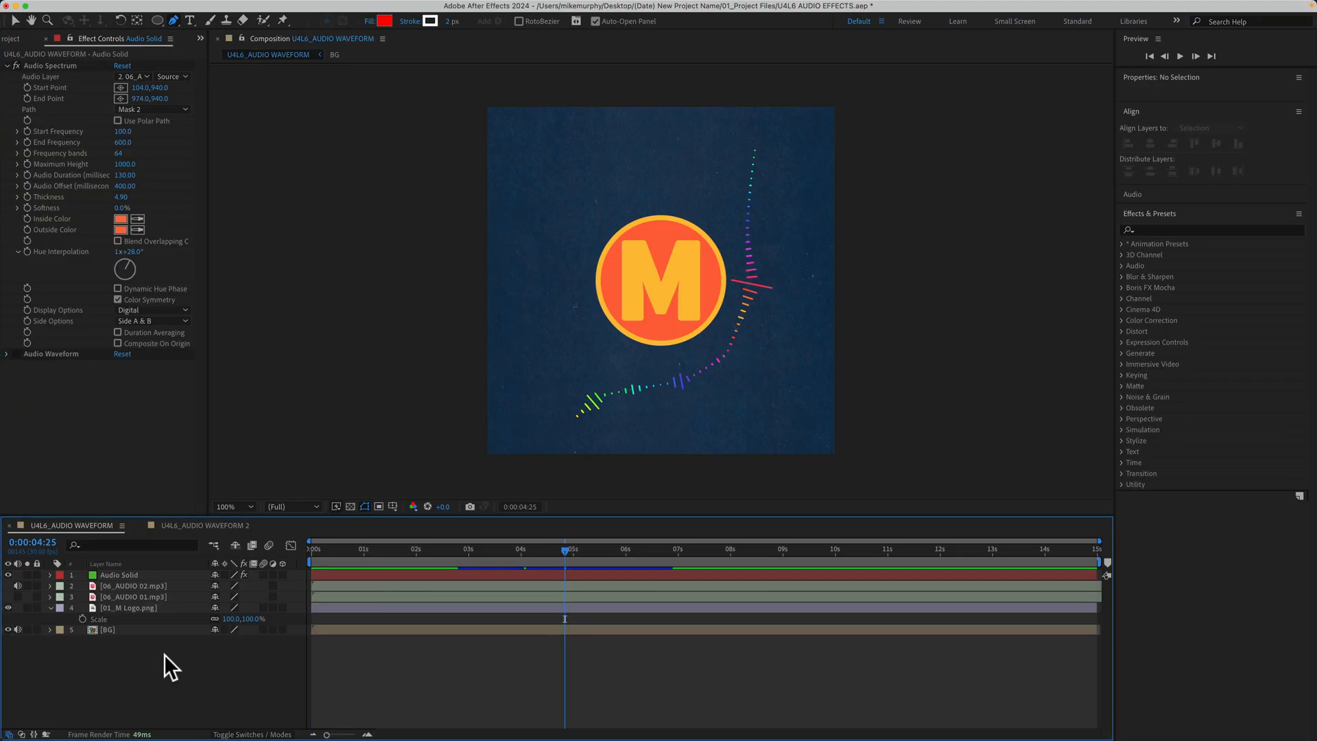
# - Return the Audio Spectrum's Path to Mask 1 and delete Mask 2 from the Audio Solid layer
pyautogui.click(152, 112)
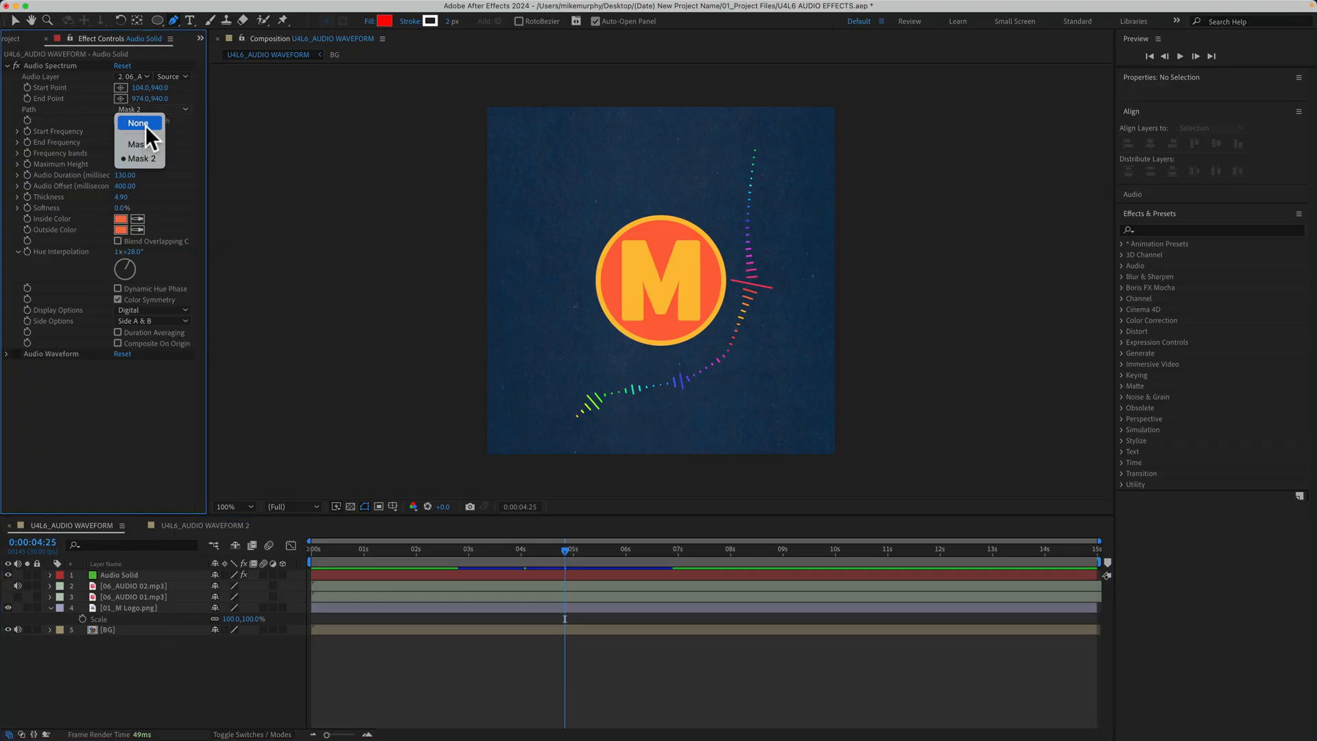
pyautogui.click(143, 143)
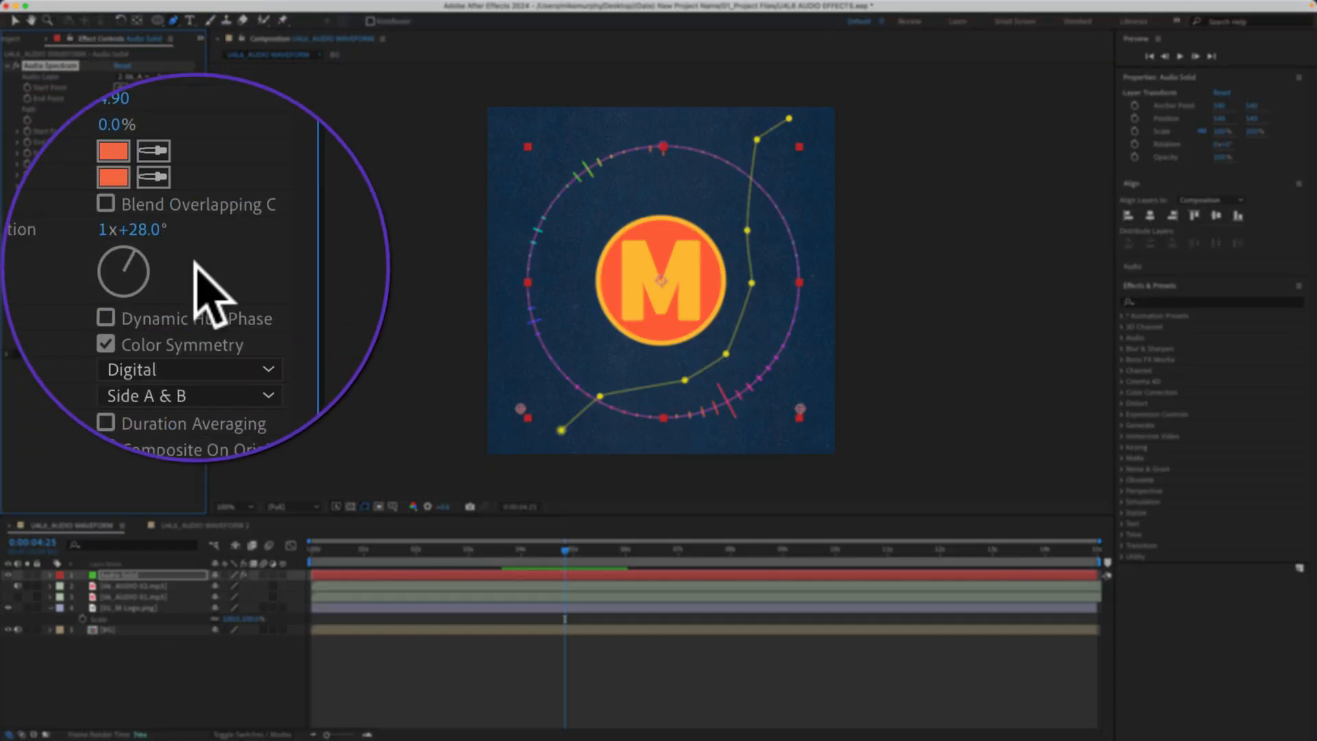
pyautogui.click(134, 575)
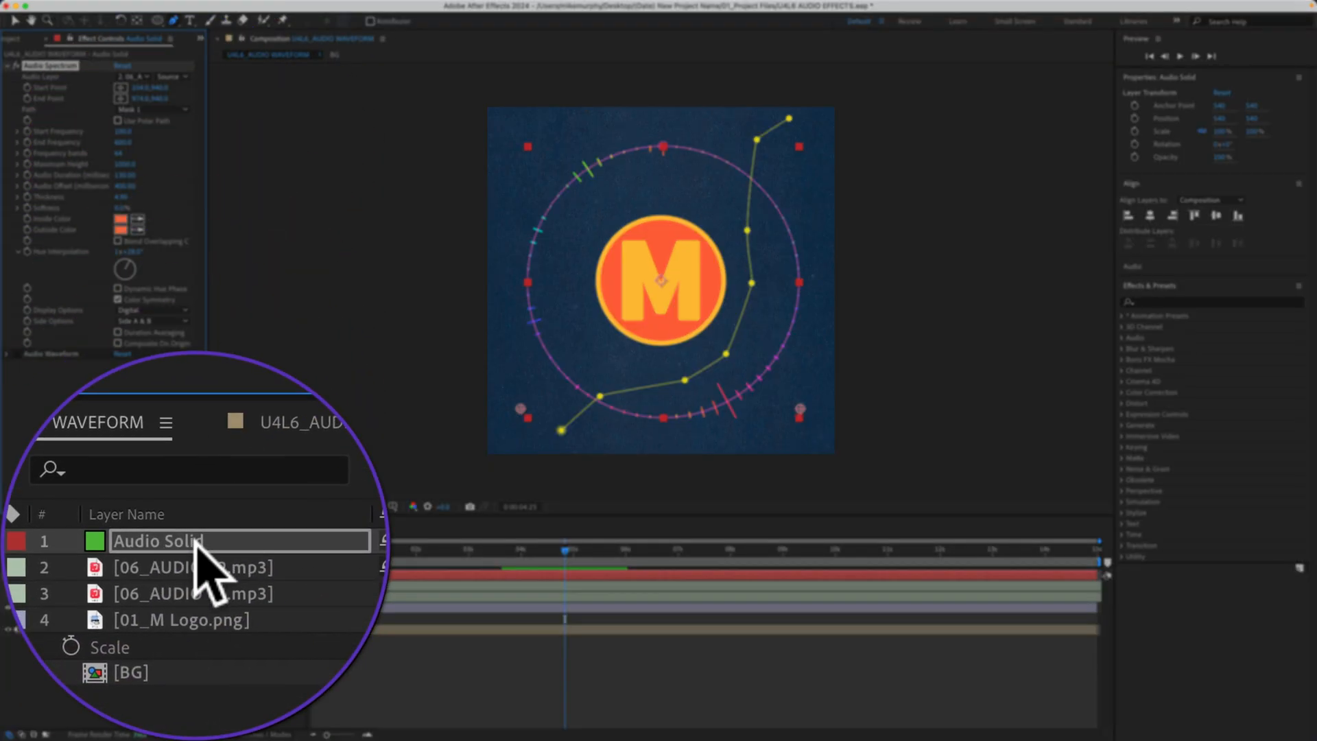
pyautogui.press('m')
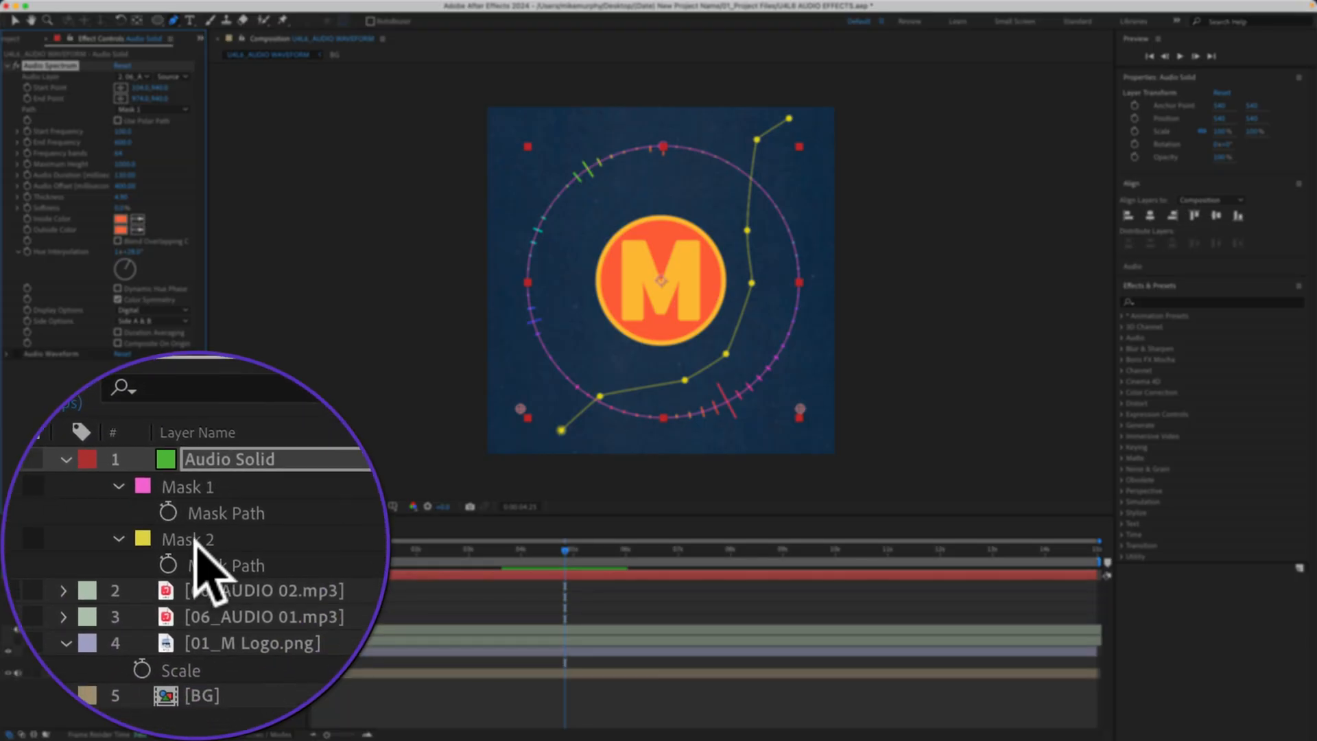
pyautogui.click(194, 539)
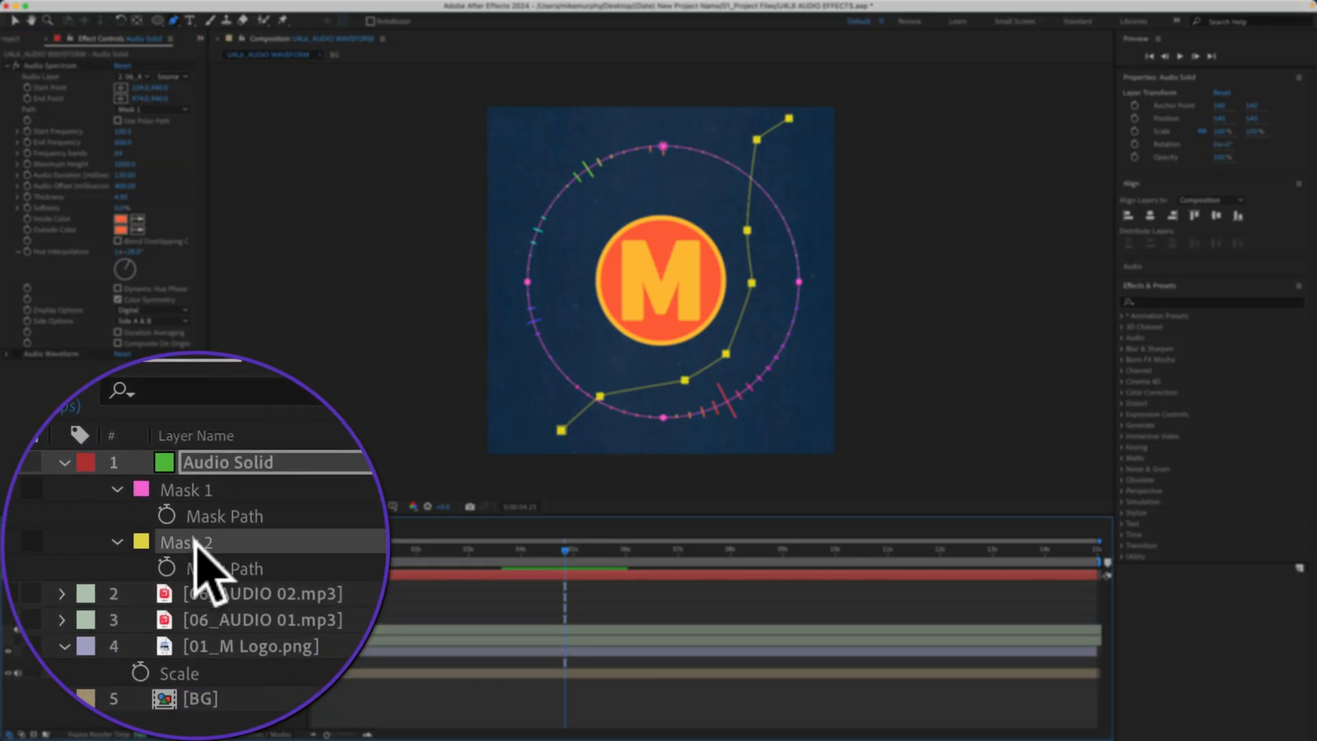
pyautogui.press('Delete')
# - Add a Drop Shadow layer style to the 01_M Logo.png layer and collapse the layer's properties
pyautogui.click(172, 640)
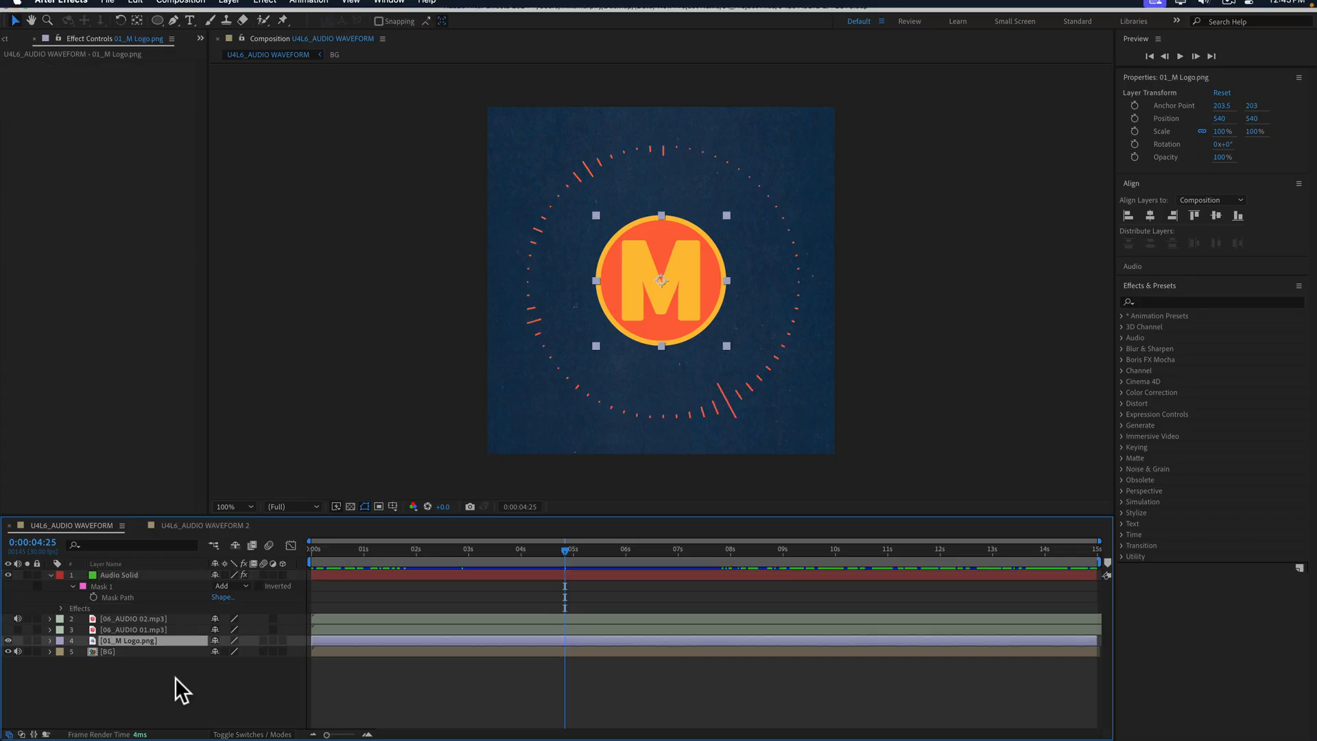
pyautogui.click(187, 682)
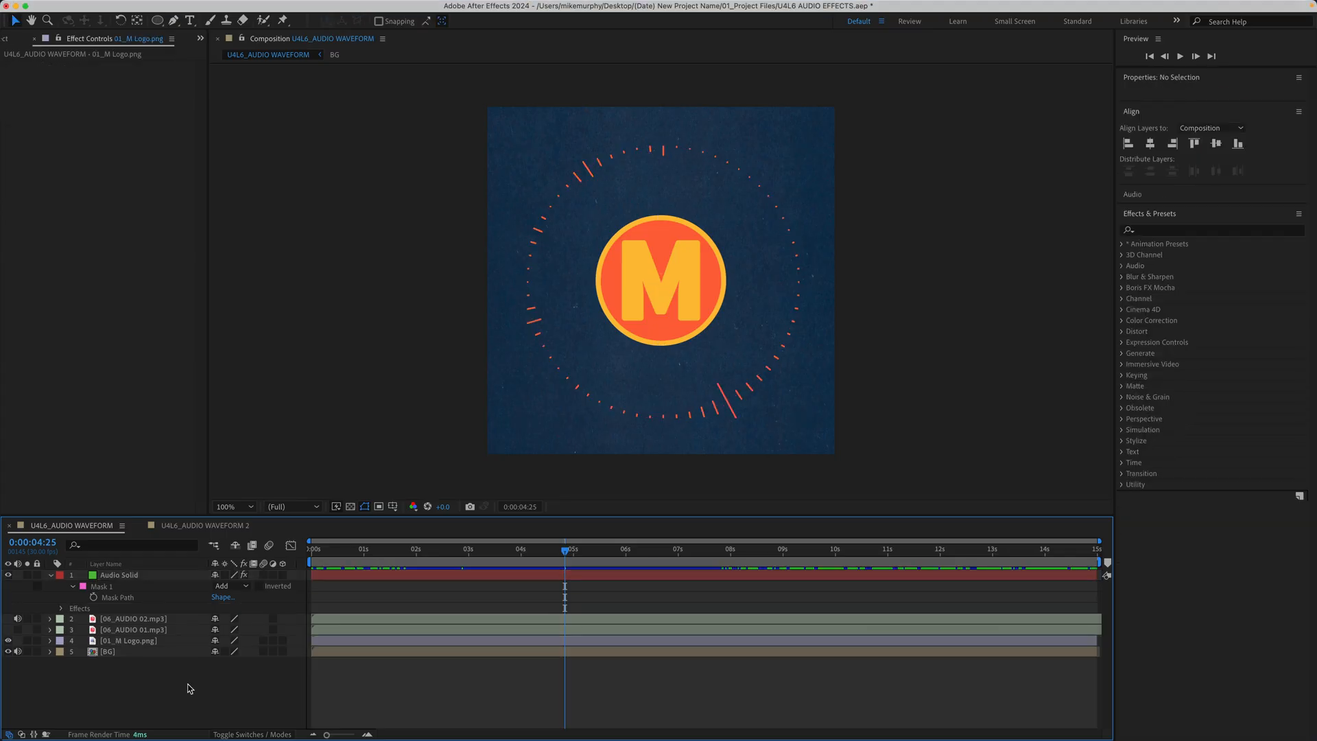
pyautogui.click(167, 639)
pyautogui.click(230, 7)
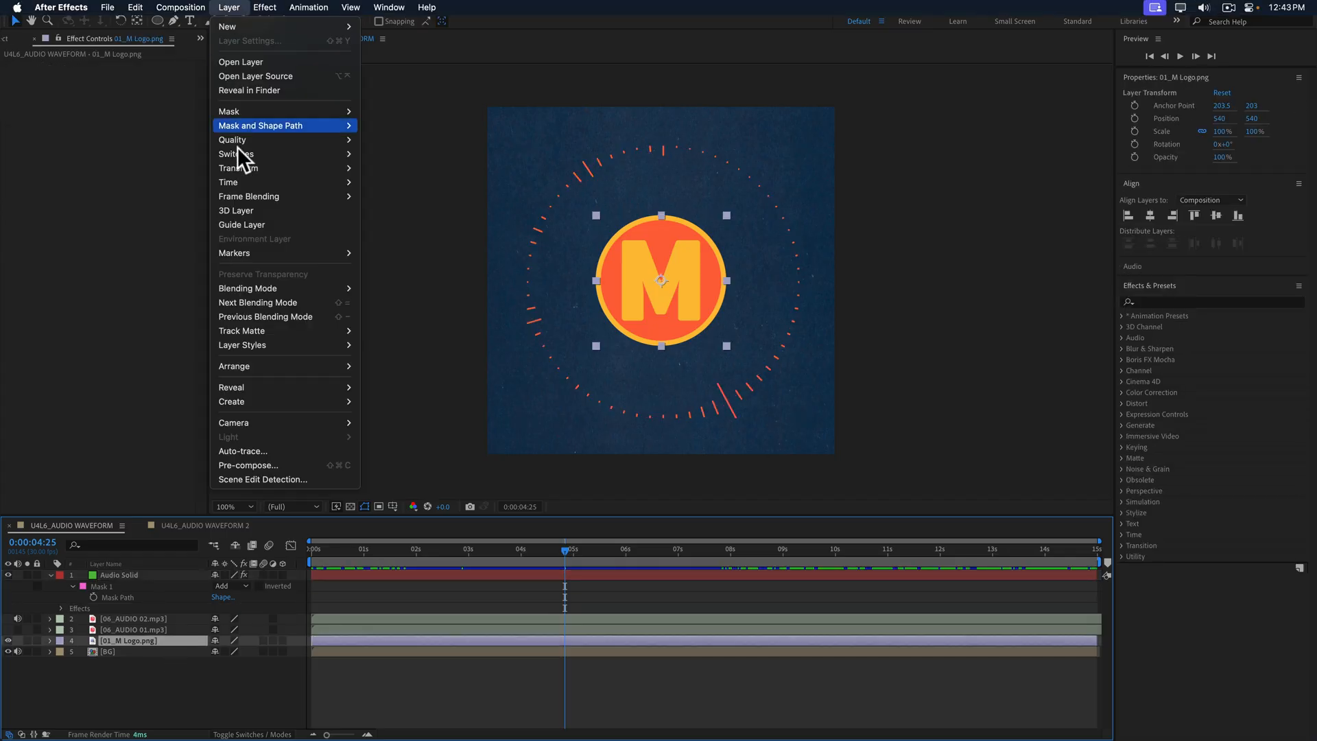
pyautogui.moveTo(260, 341)
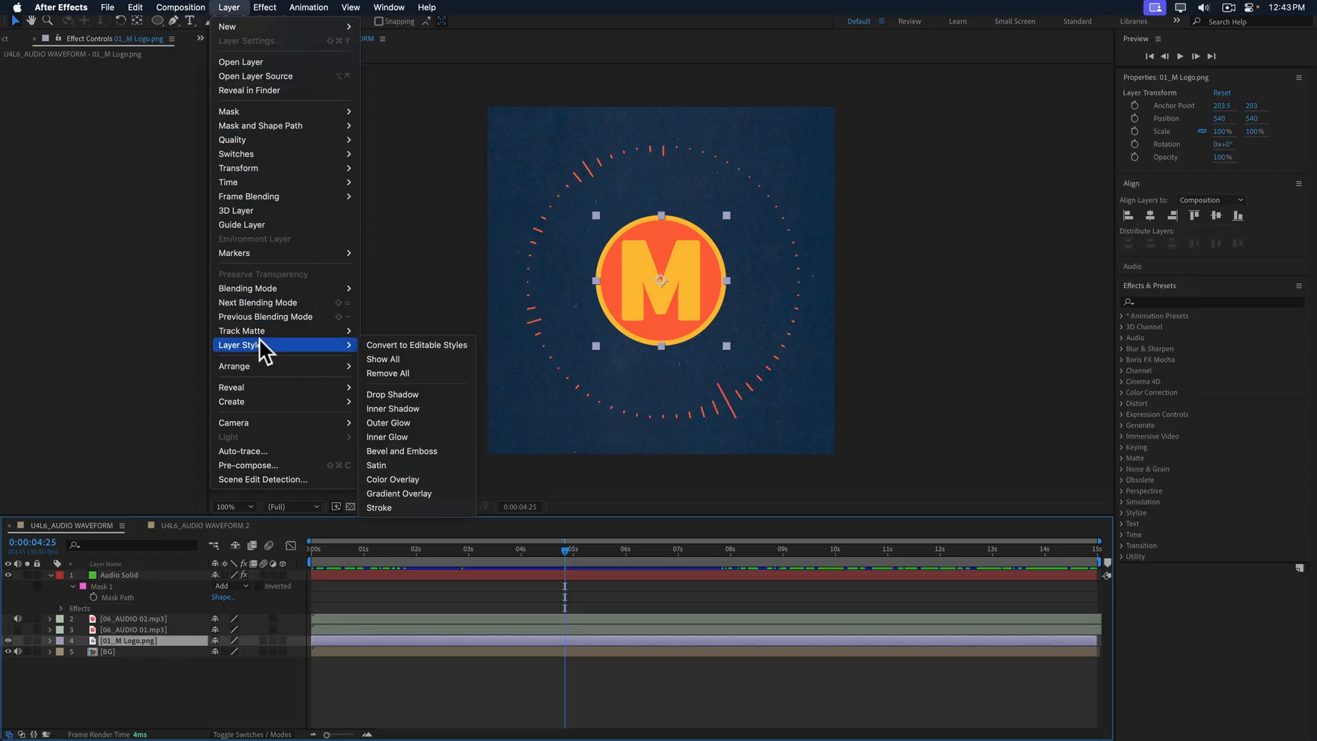
pyautogui.click(406, 391)
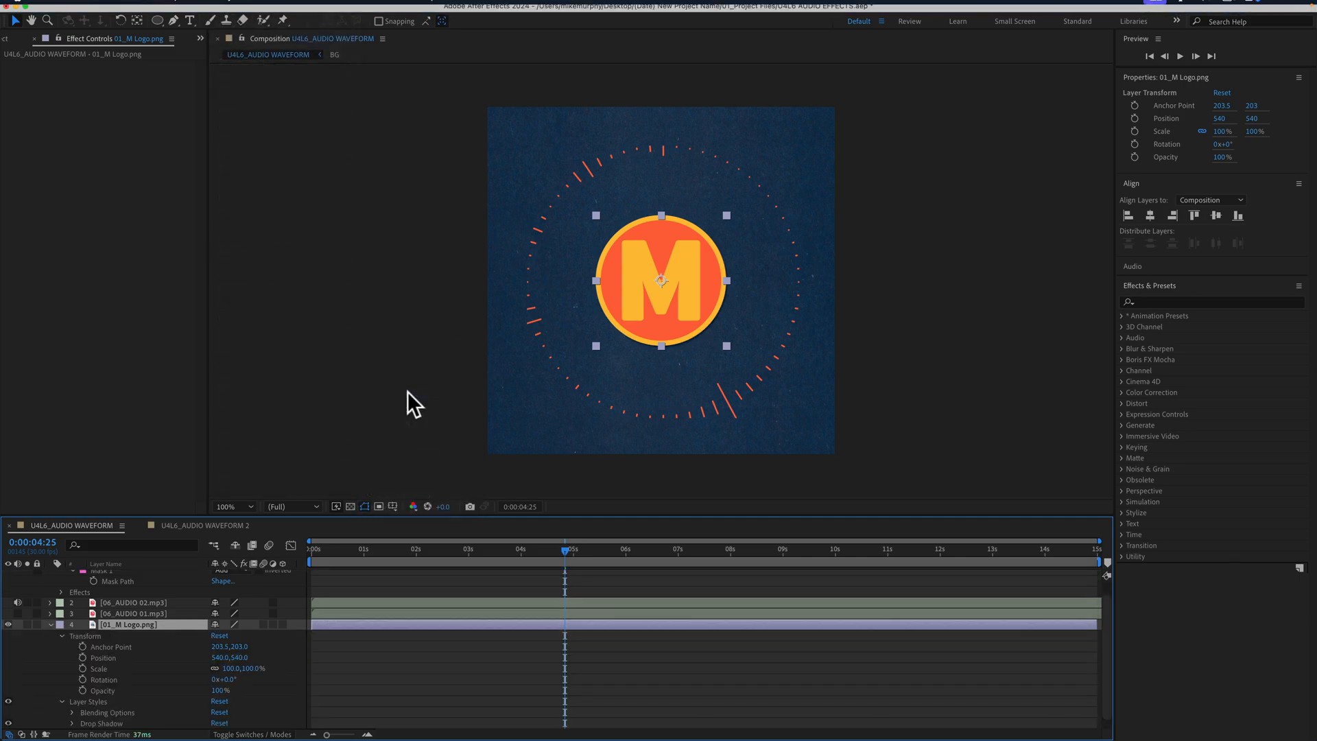
pyautogui.click(50, 624)
# - Apply the Hand Drawn Effect preset to the 01_M Logo.png layer and set its Wiggle Amount to 750
pyautogui.click(1159, 301)
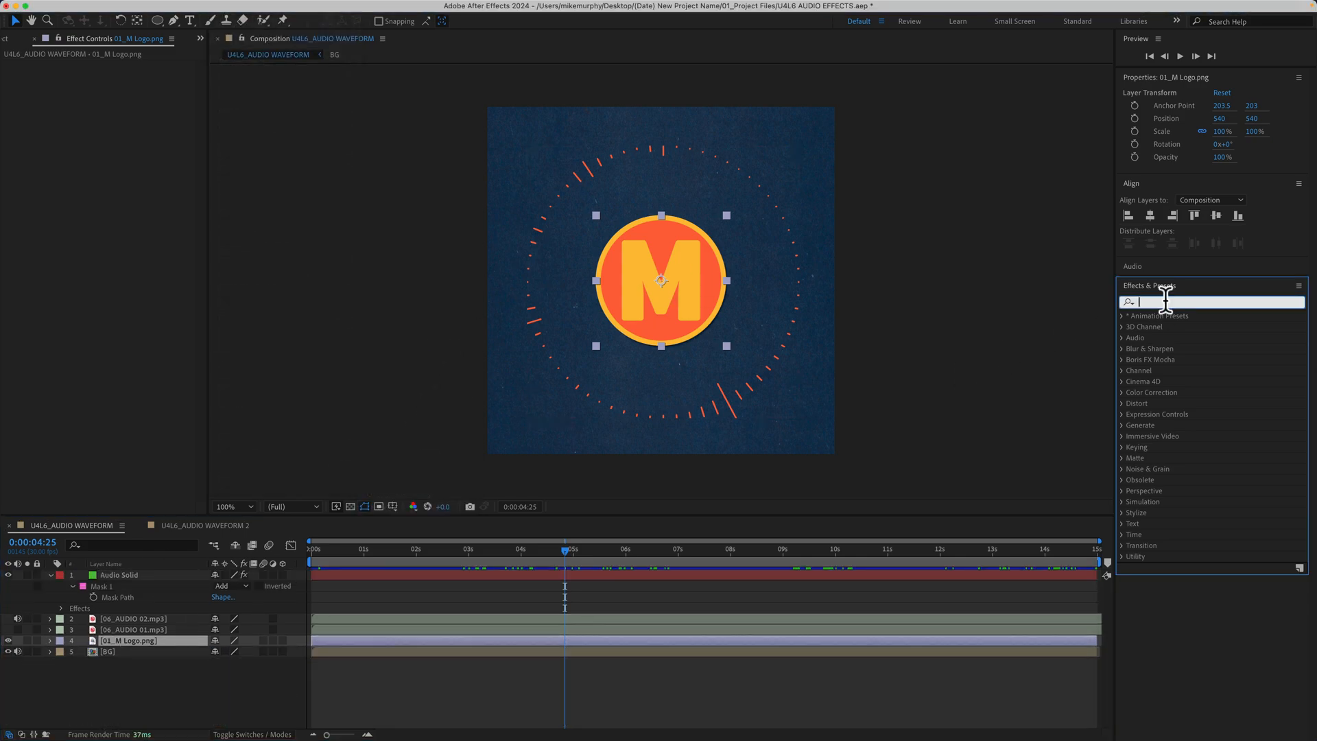
pyautogui.write('hand')
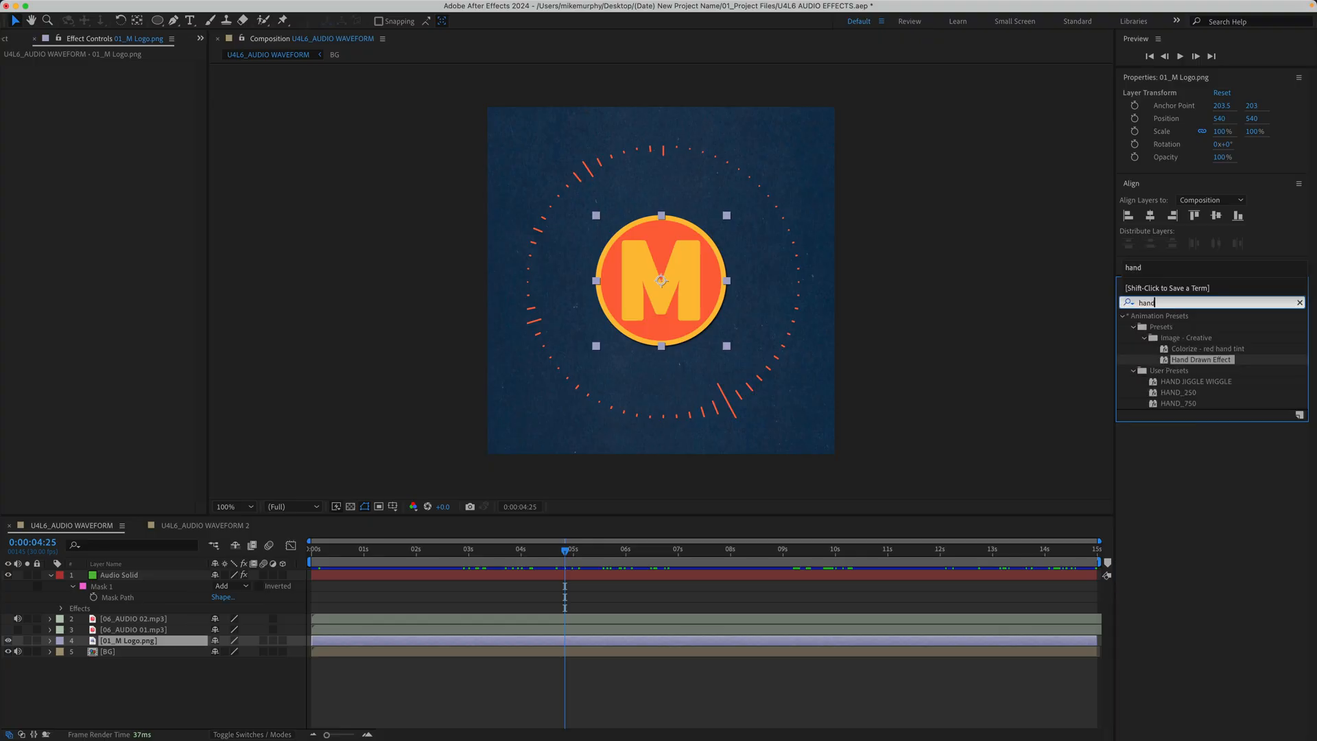
pyautogui.moveTo(1196, 360)
pyautogui.mouseDown()
pyautogui.moveTo(1080, 406)
pyautogui.moveTo(106, 648)
pyautogui.mouseUp()
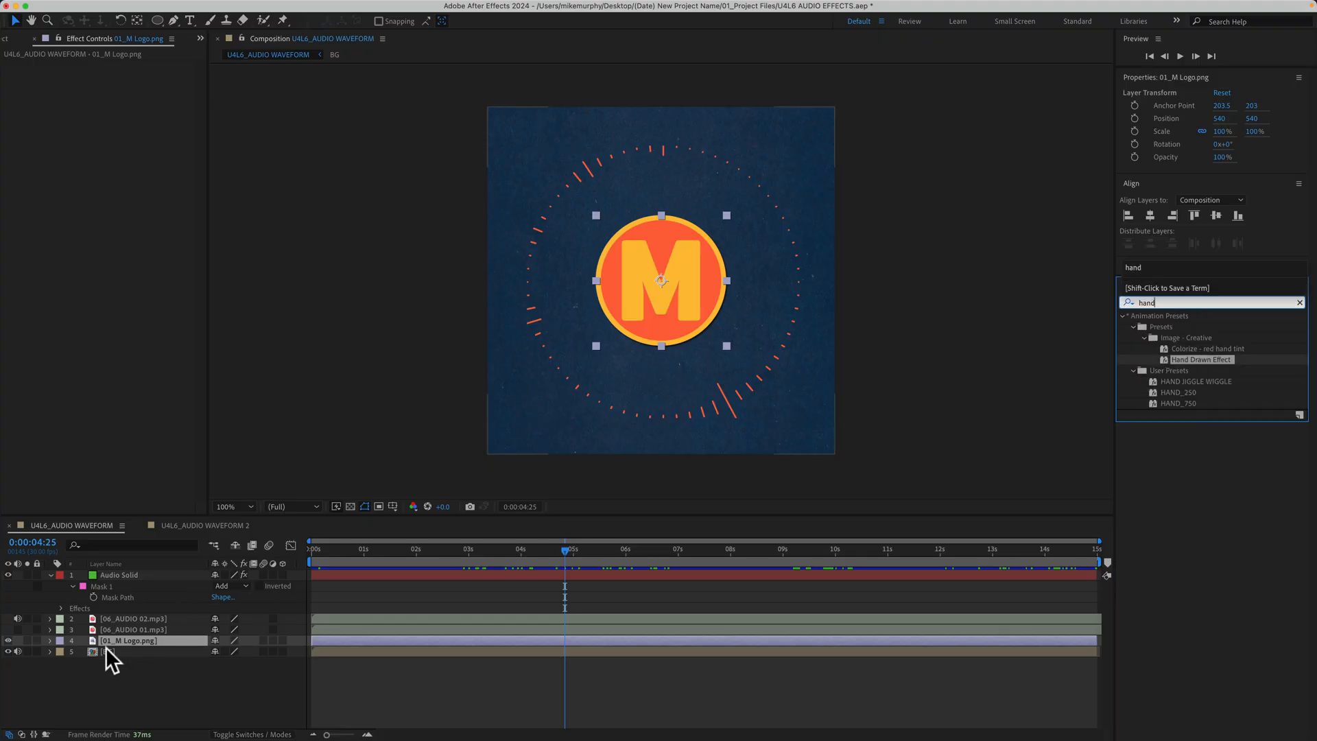
pyautogui.doubleClick(1179, 359)
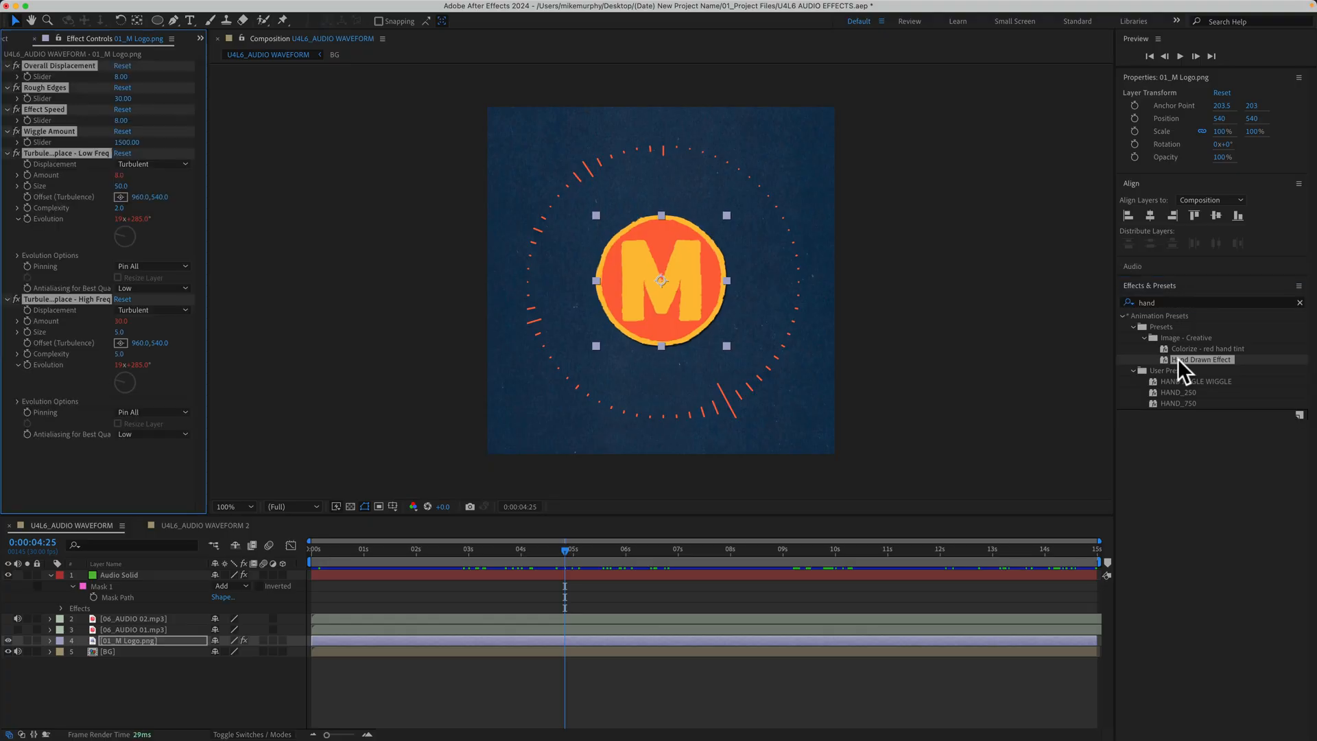
pyautogui.click(58, 463)
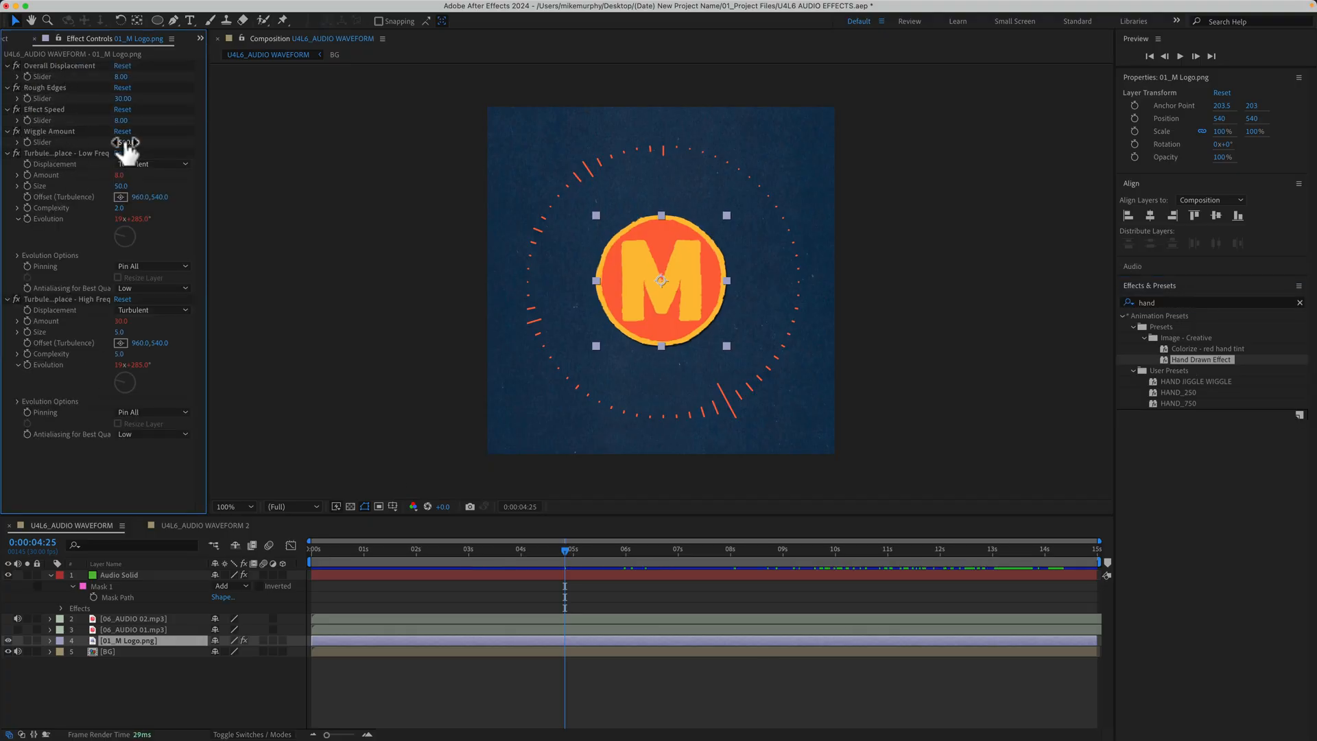
pyautogui.write('750')
pyautogui.click(894, 223)
# - Preview the U4L6_AUDIO WAVEFORM and U4L6_AUDIO WAVEFORM 2 compositions in a maximized view at 200%
pyautogui.press('`')
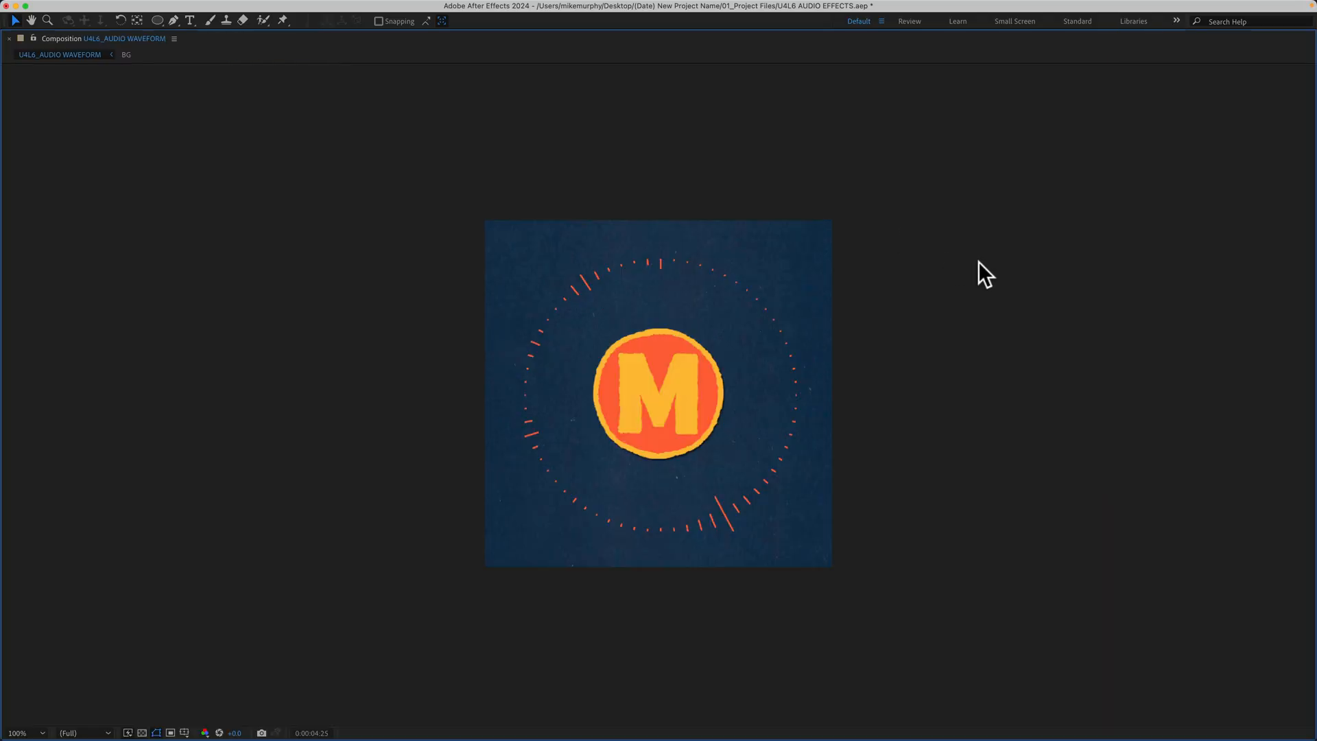
pyautogui.press('.')
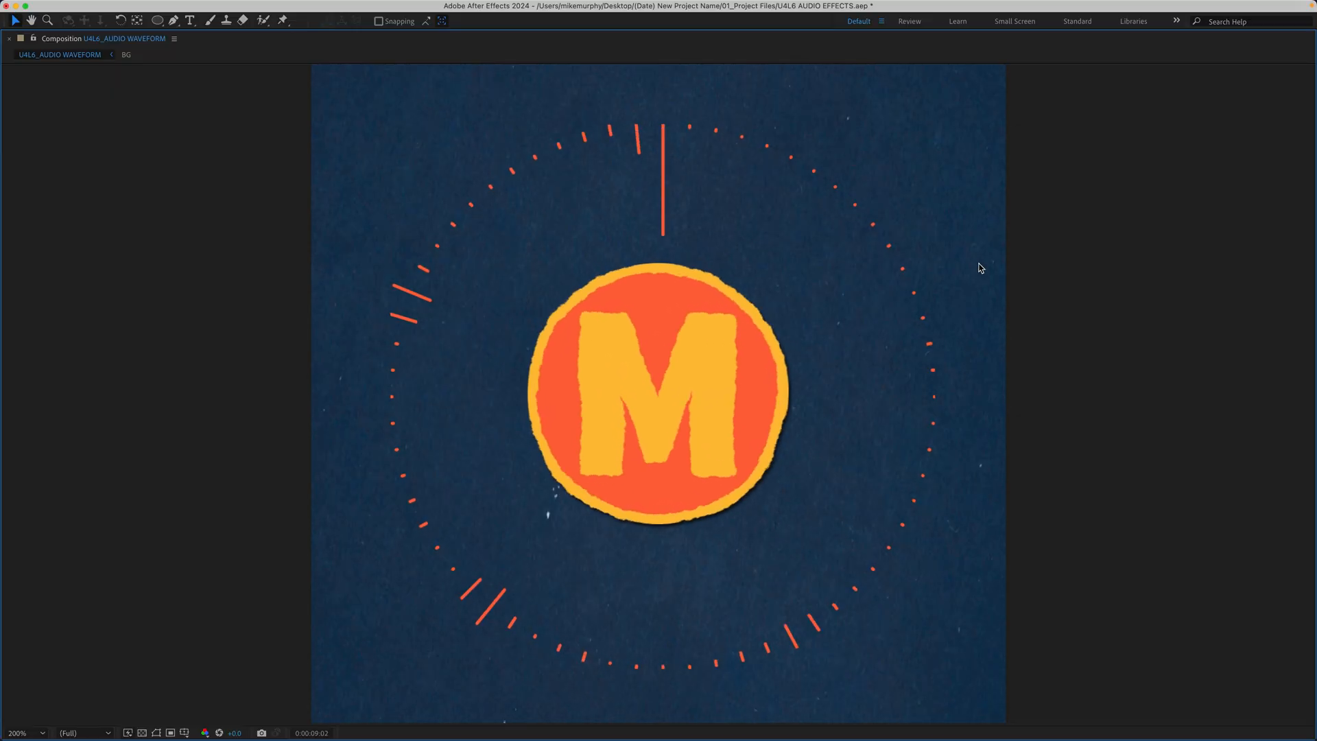
pyautogui.press('h')
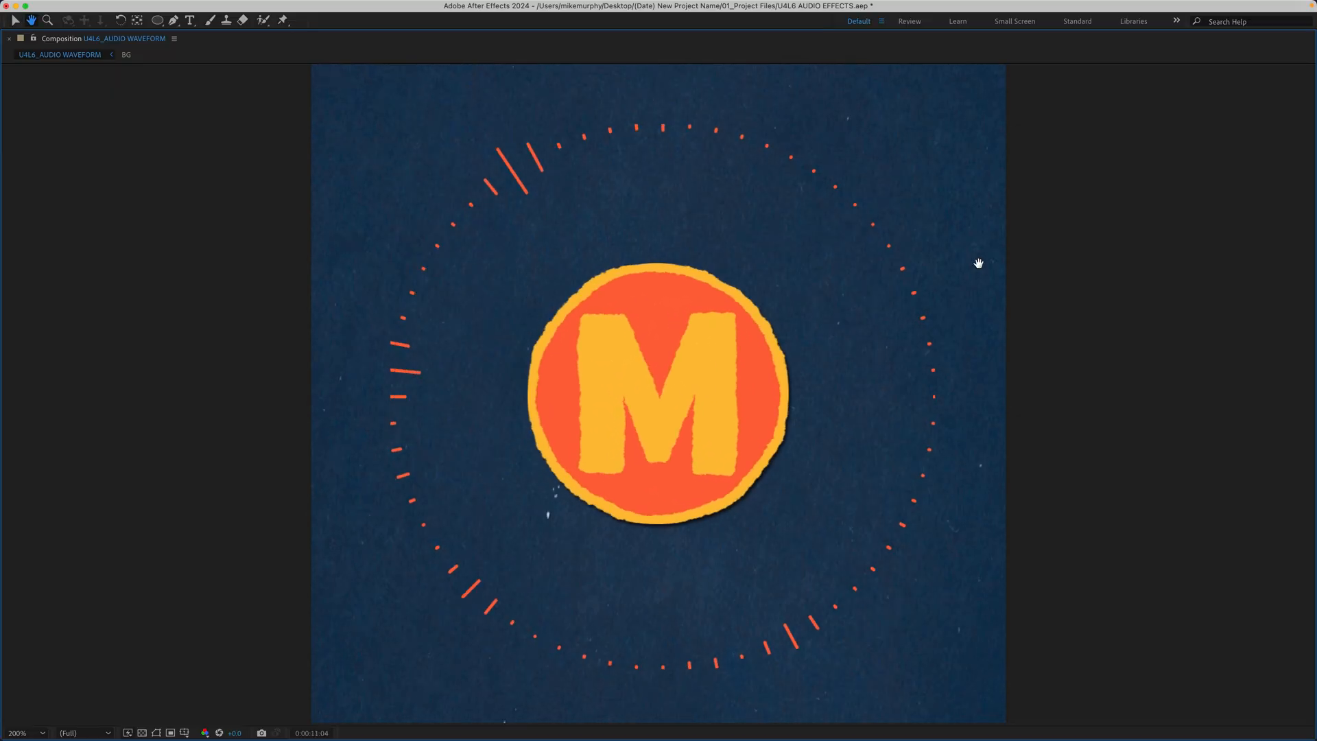
pyautogui.press('v')
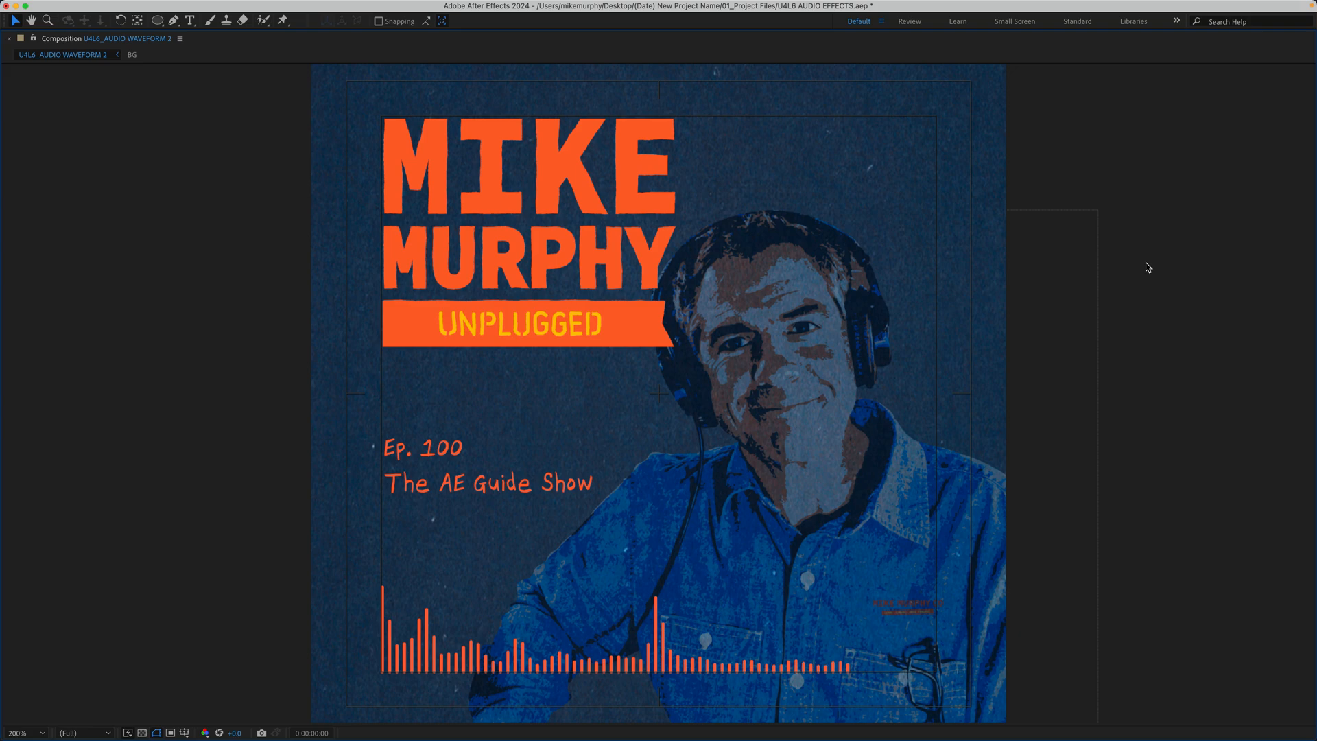
pyautogui.press('space')
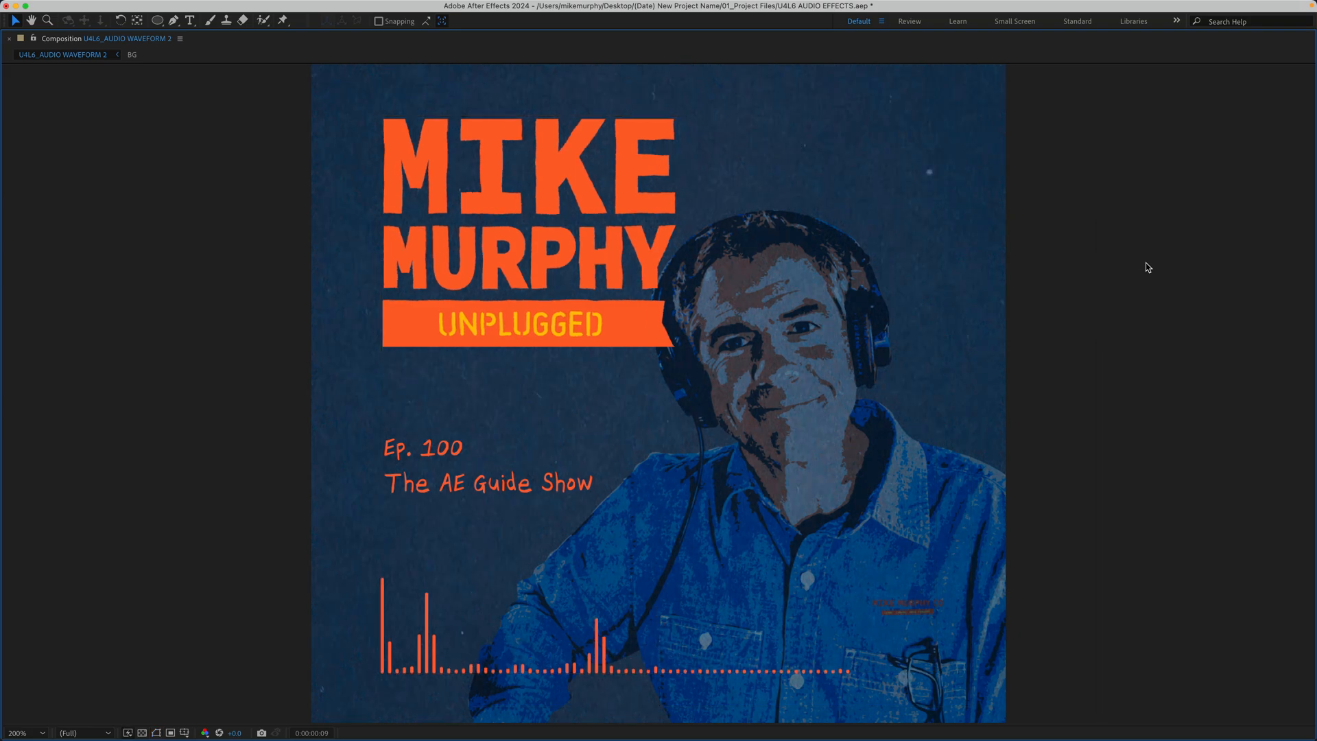